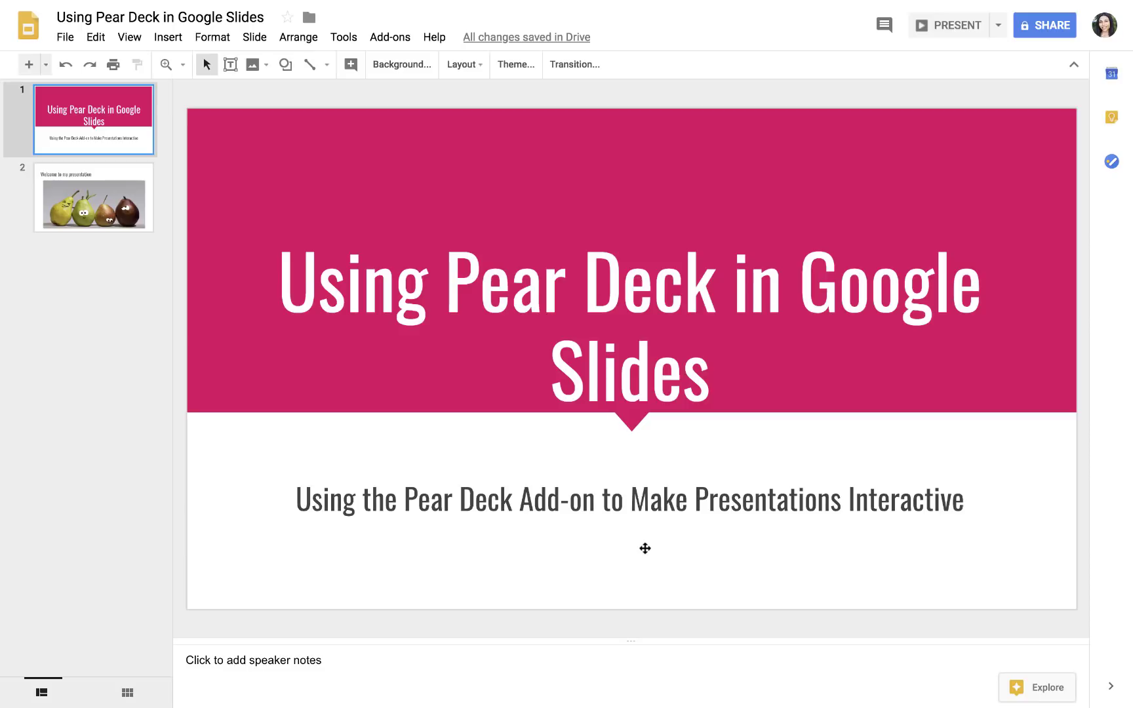
# - Search the add-on store for 'pear de' and view the Pear Deck add-on's details
pyautogui.click(397, 43)
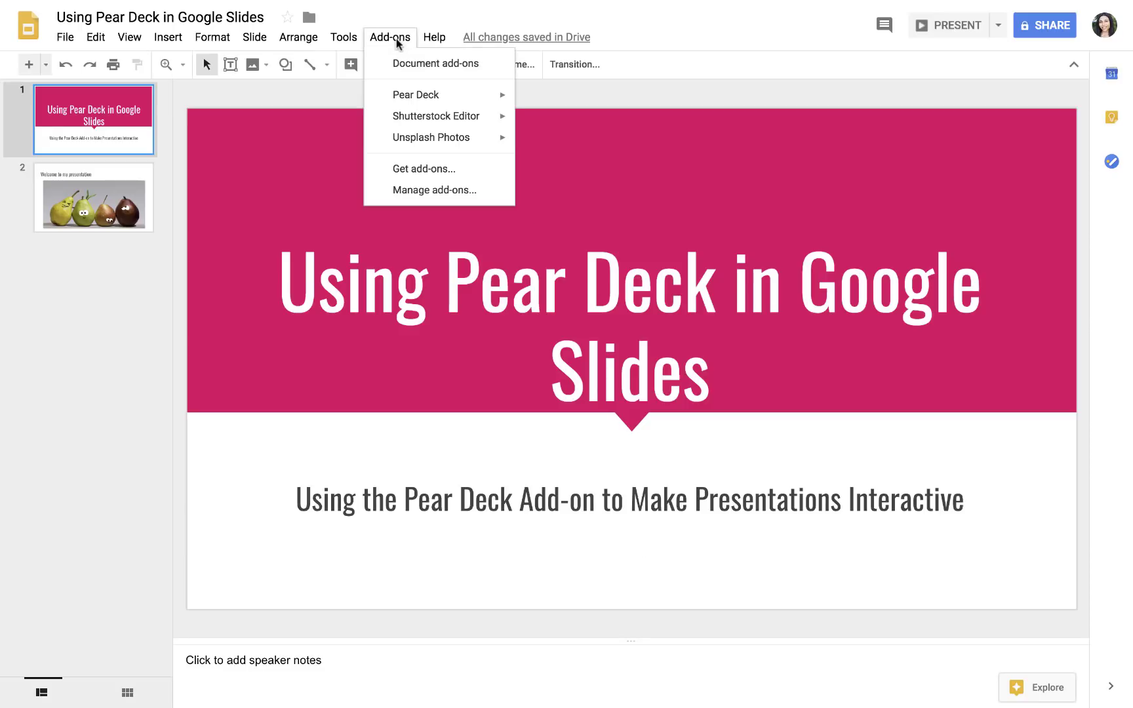
pyautogui.click(408, 170)
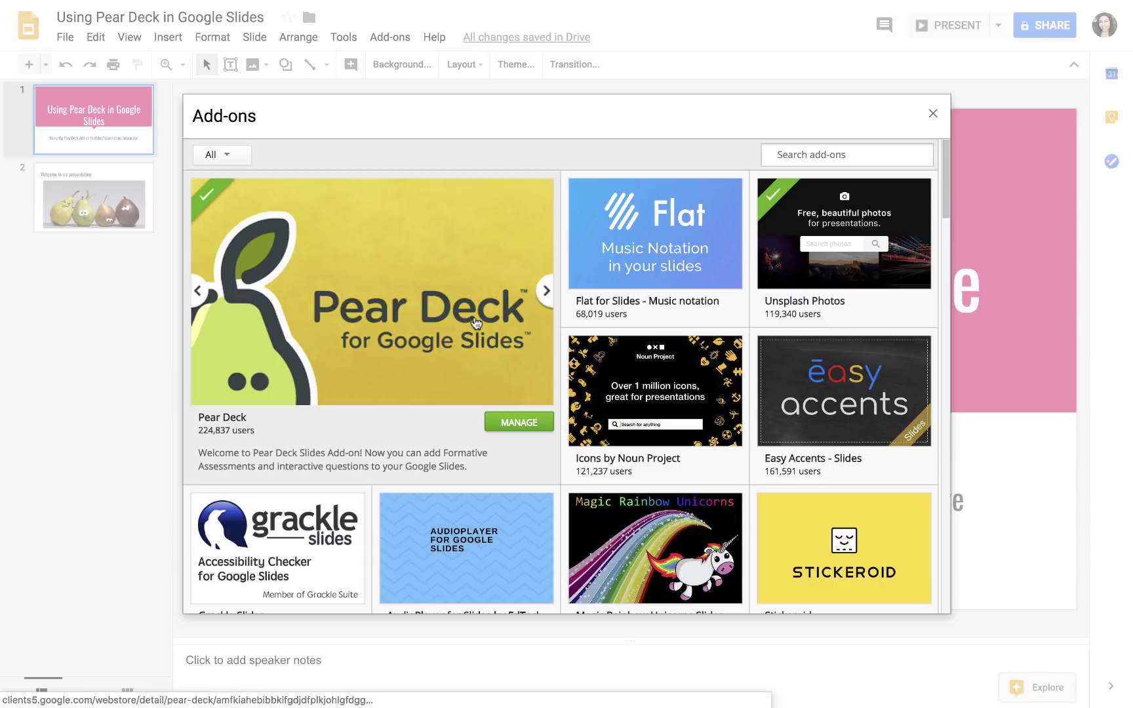
pyautogui.click(853, 151)
pyautogui.write('pear deck')
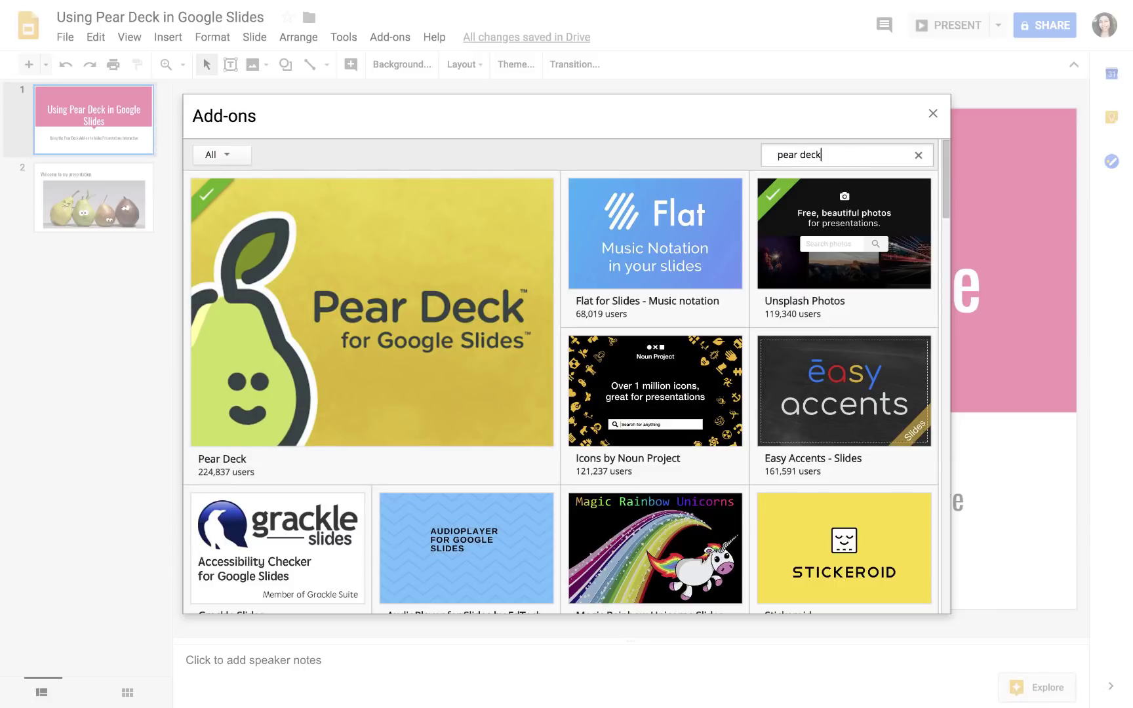
pyautogui.press('Return')
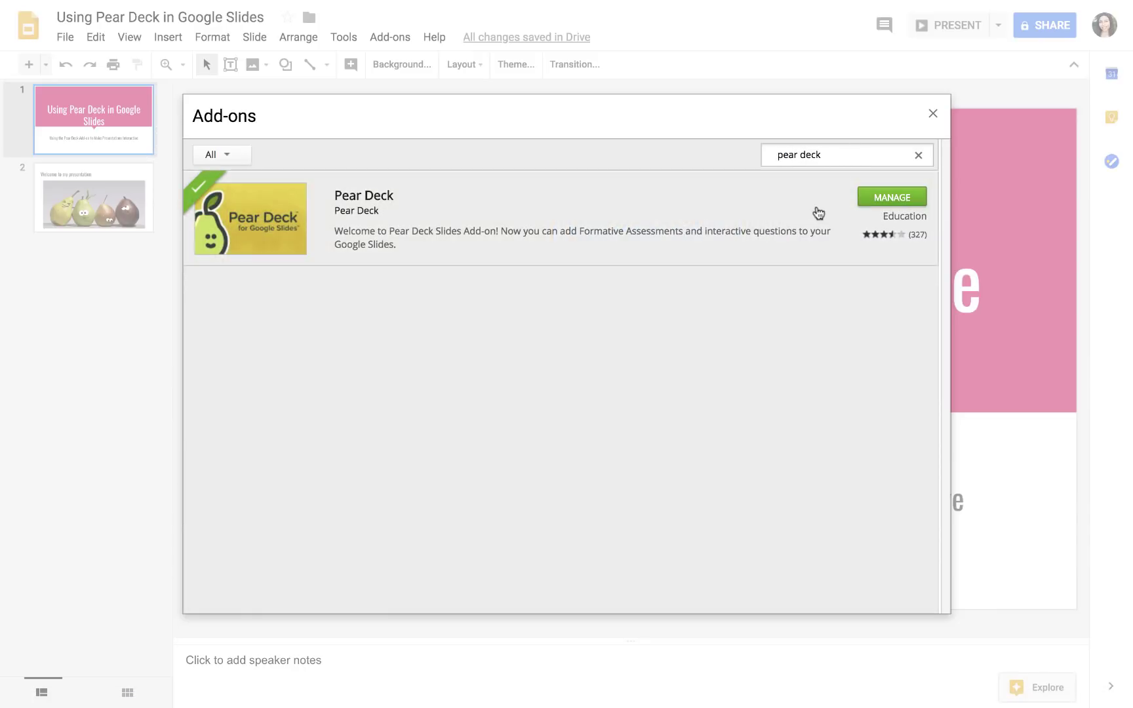
pyautogui.click(819, 213)
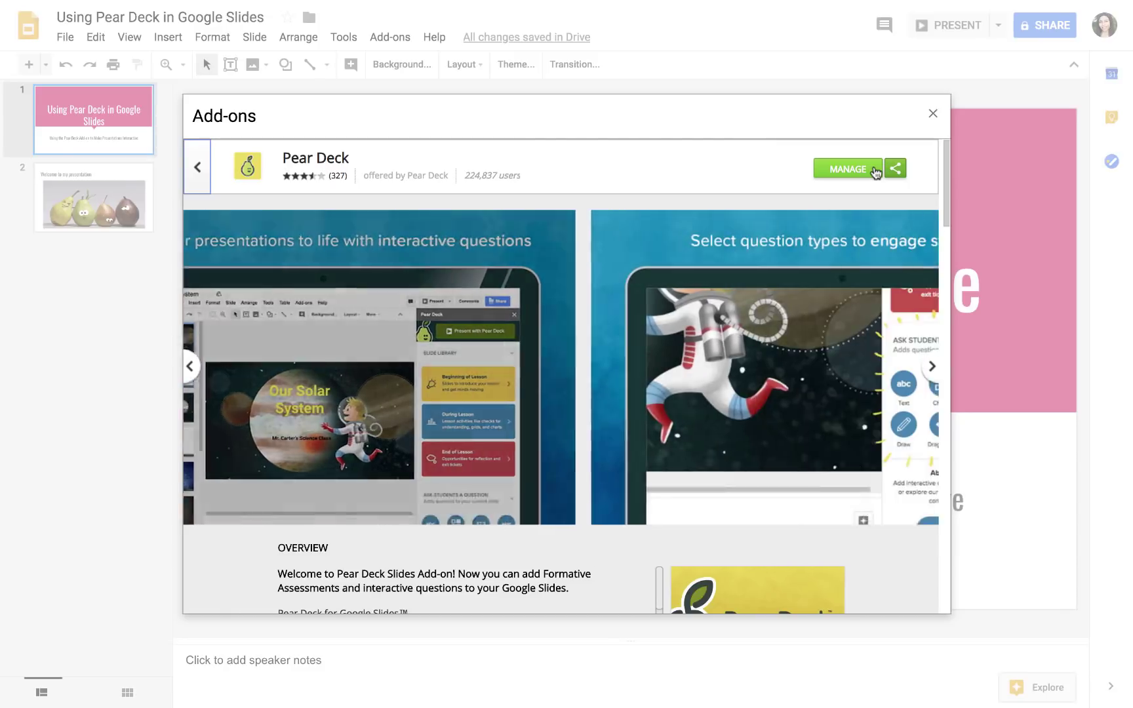
pyautogui.click(933, 113)
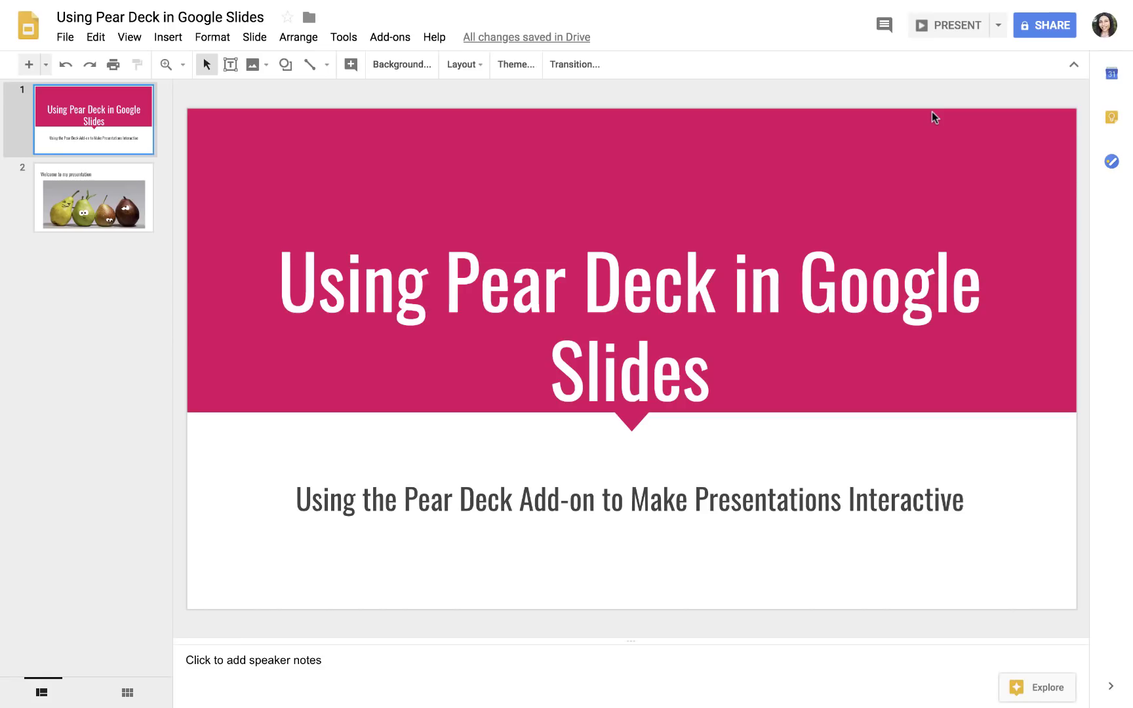
# - Launch the Pear Deck add-on sidebar beside the deck
pyautogui.click(381, 42)
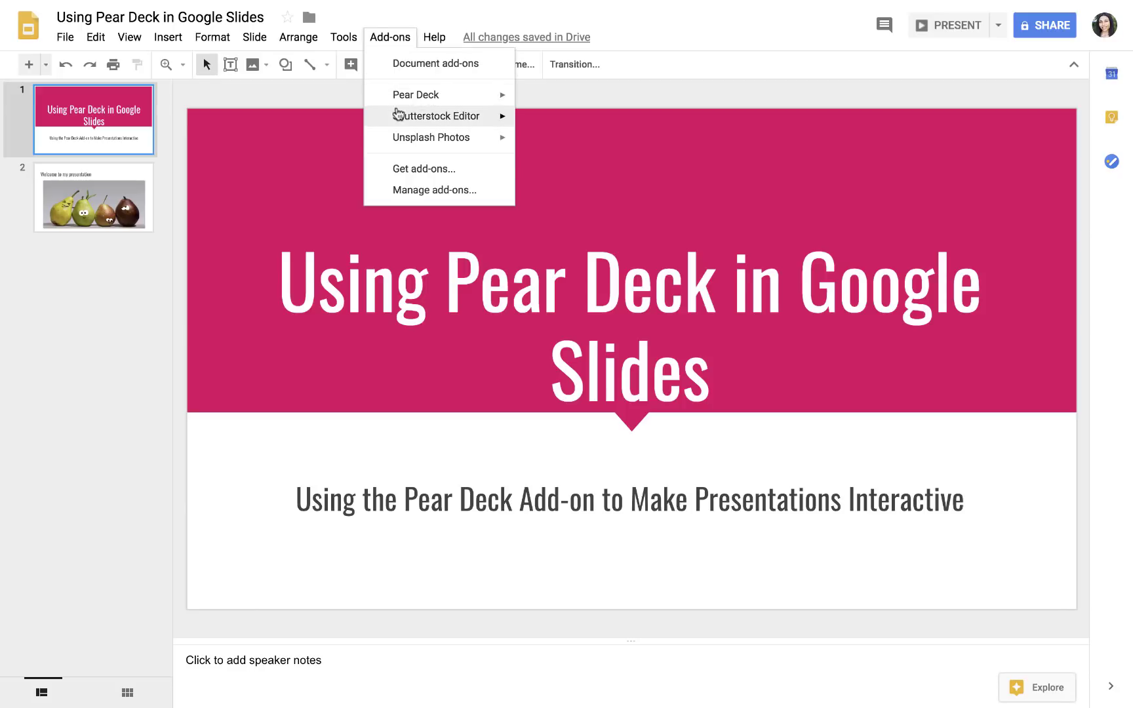
pyautogui.moveTo(406, 95)
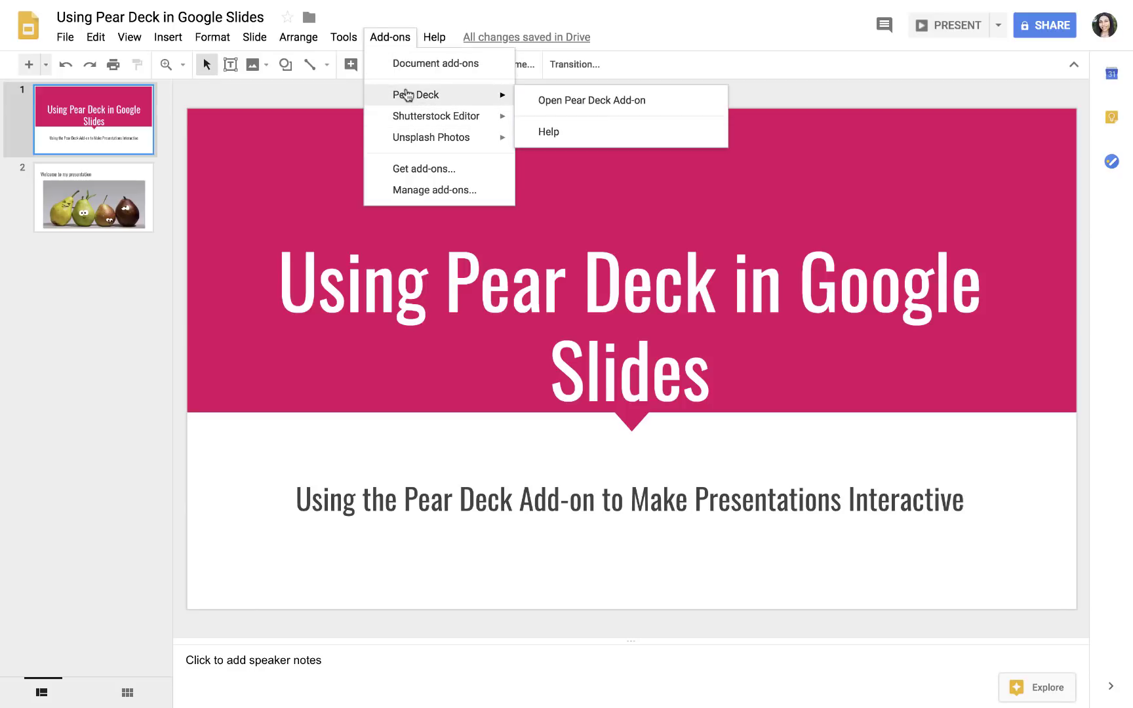
pyautogui.click(574, 105)
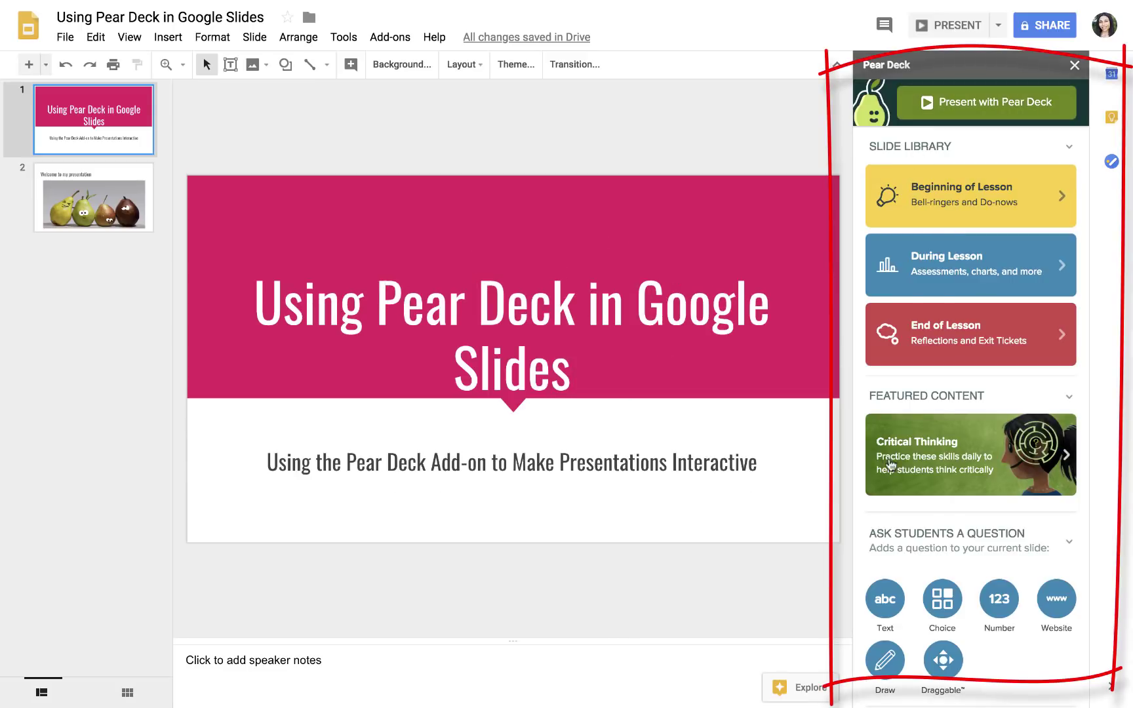
pyautogui.scroll(-3, 928, 424)
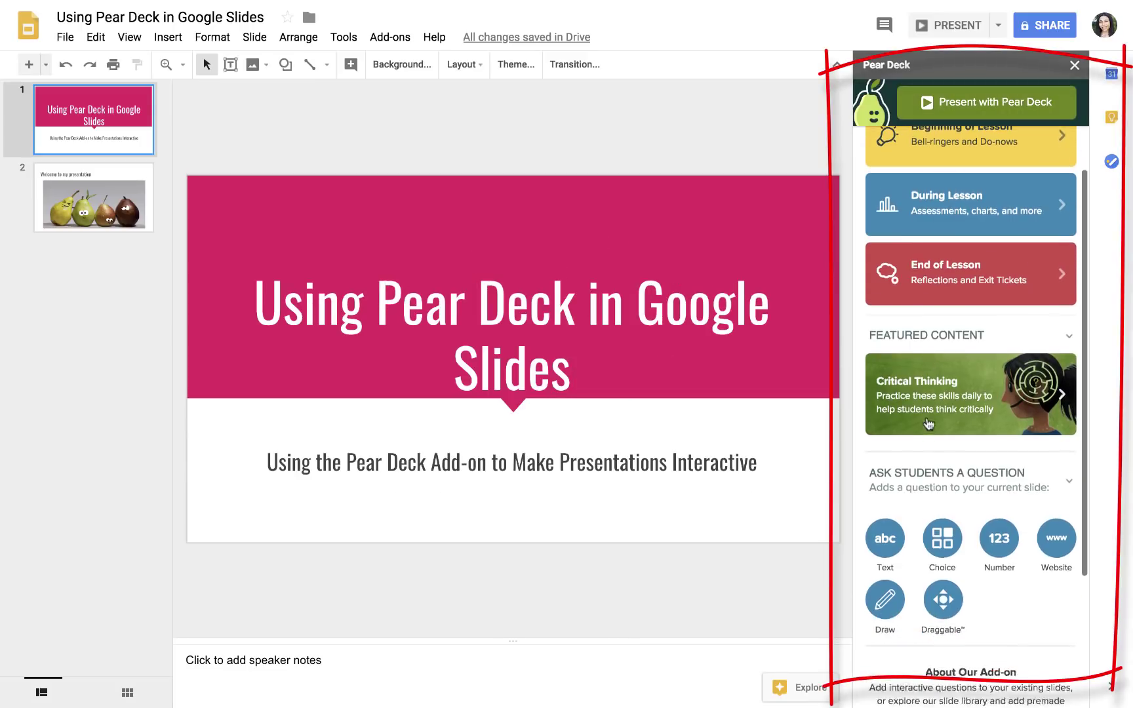
pyautogui.scroll(3, 928, 424)
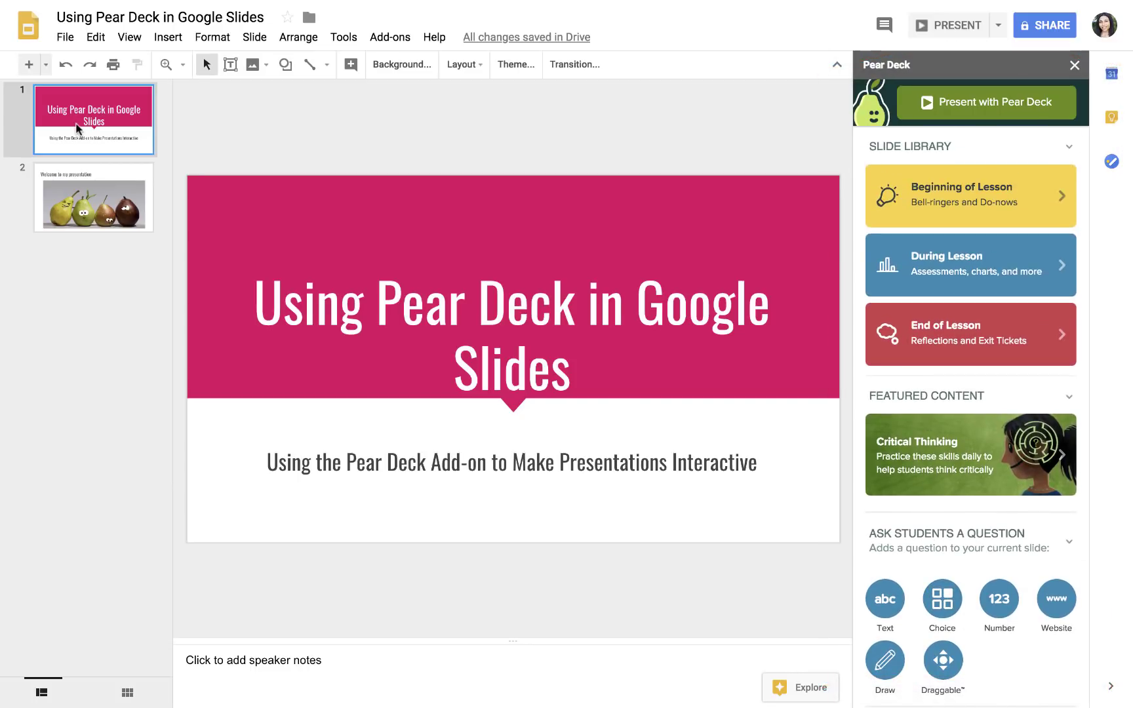
# - Select the 'Welcome to my presentation' slide and briefly check the sharing settings
pyautogui.click(78, 202)
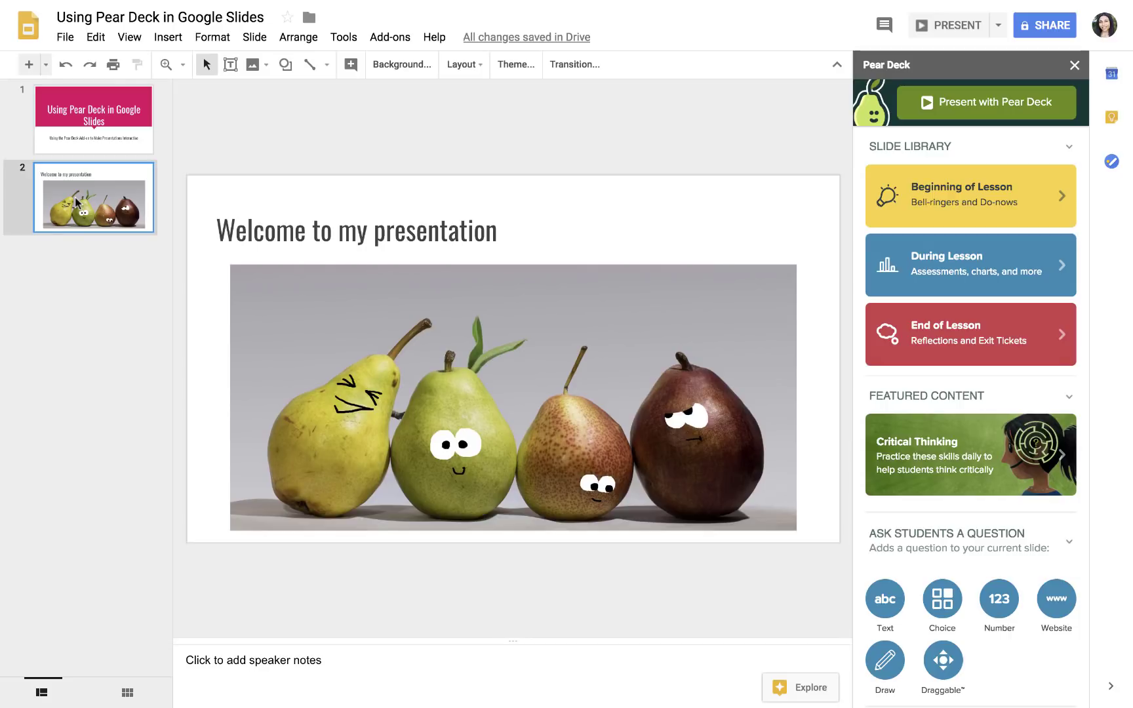
pyautogui.click(1046, 28)
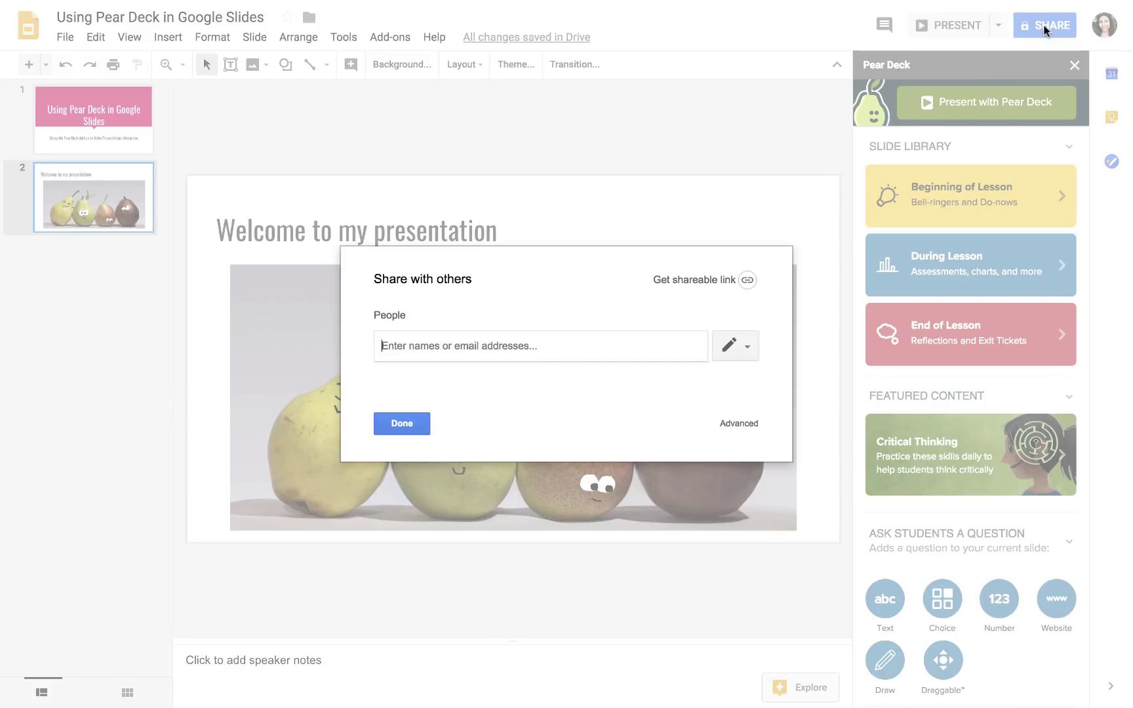
pyautogui.press('Escape')
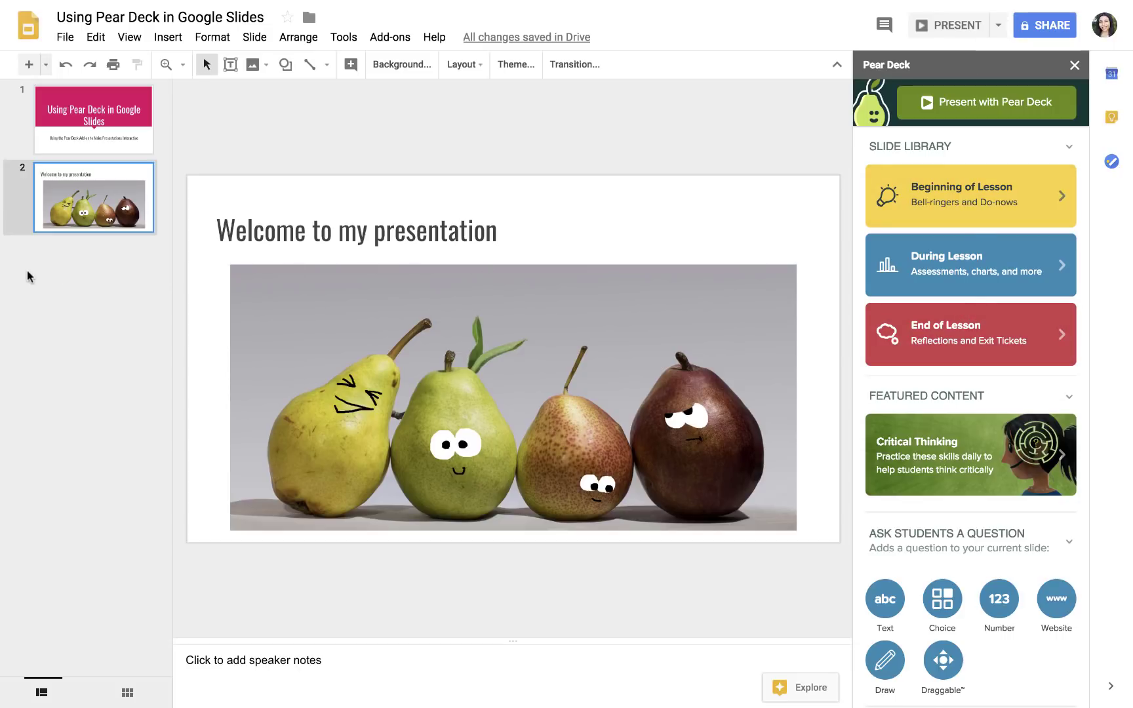
# - Add slide 3 titled 'Presenting Some New Information' with bullets Here is thing 1, 2 and 3
pyautogui.click(44, 283)
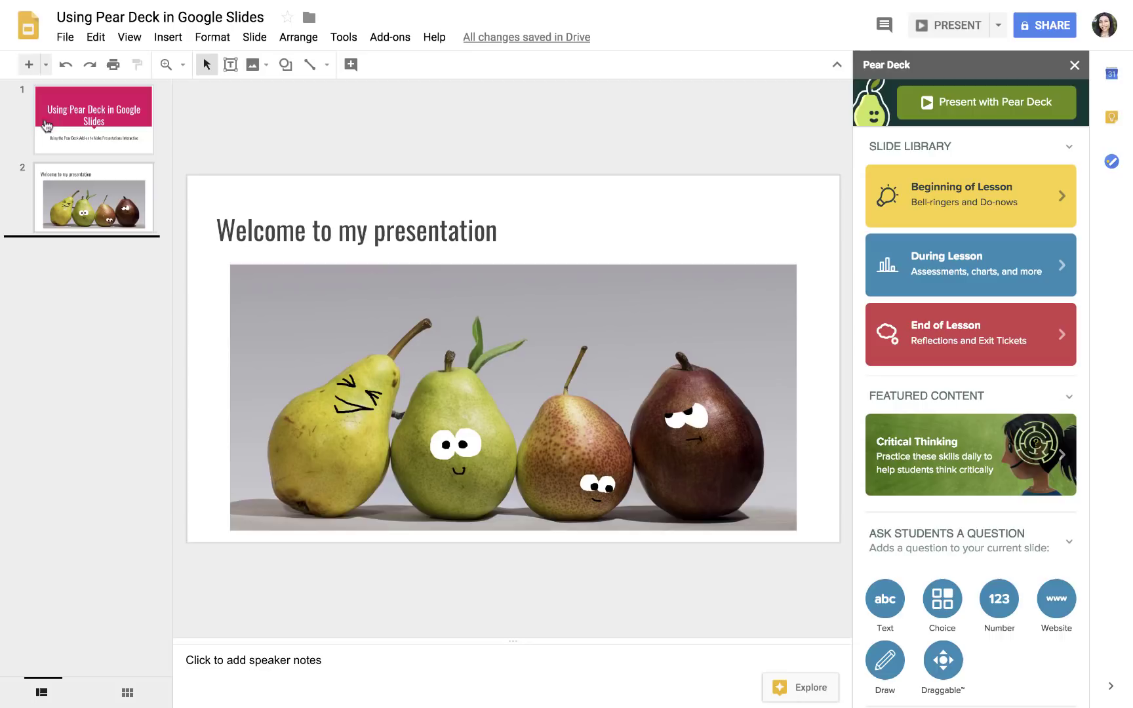
pyautogui.click(27, 65)
pyautogui.write('Presen')
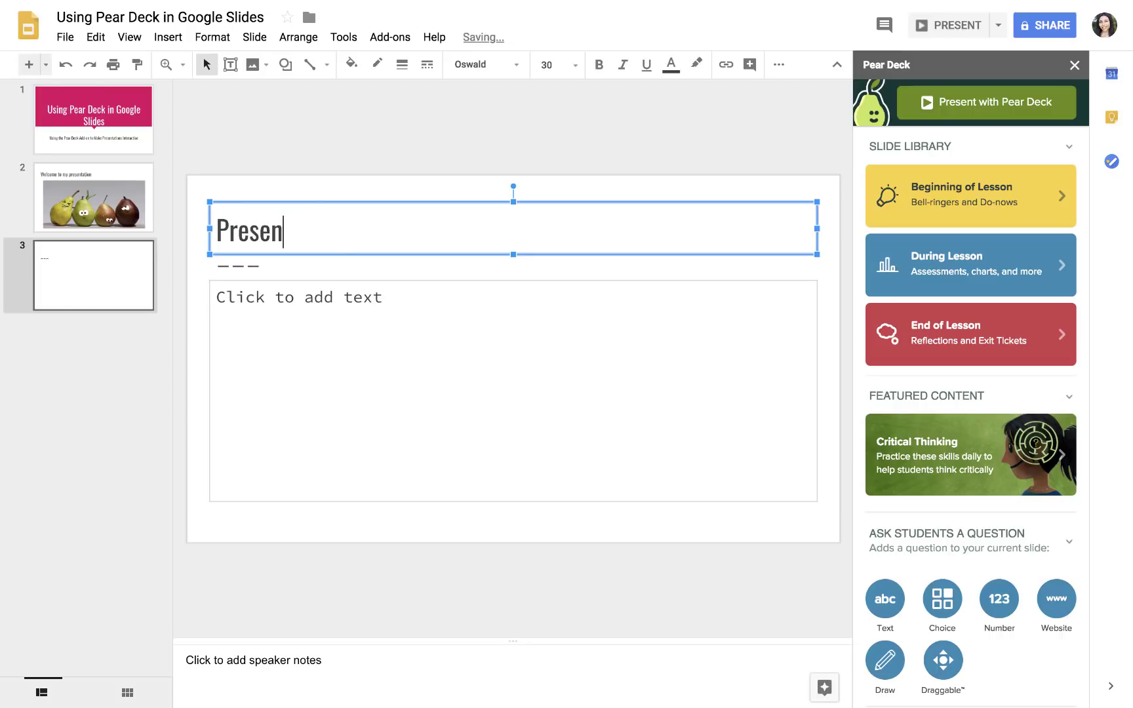
pyautogui.write('ting Some New Information')
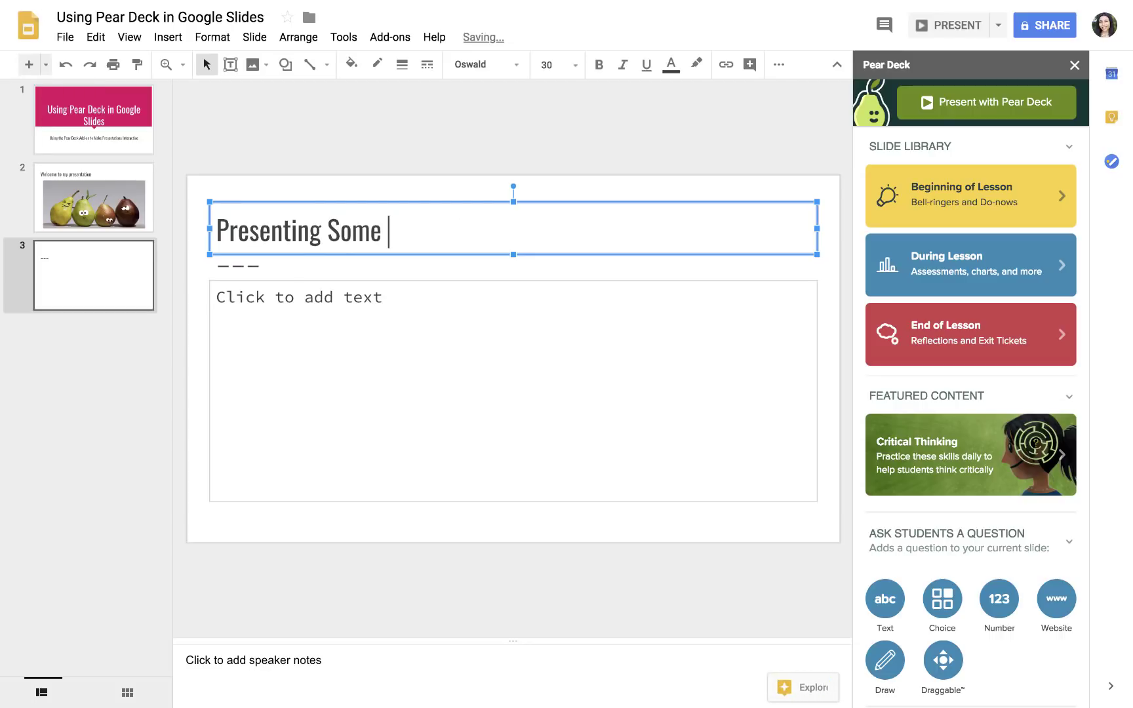
pyautogui.click(410, 392)
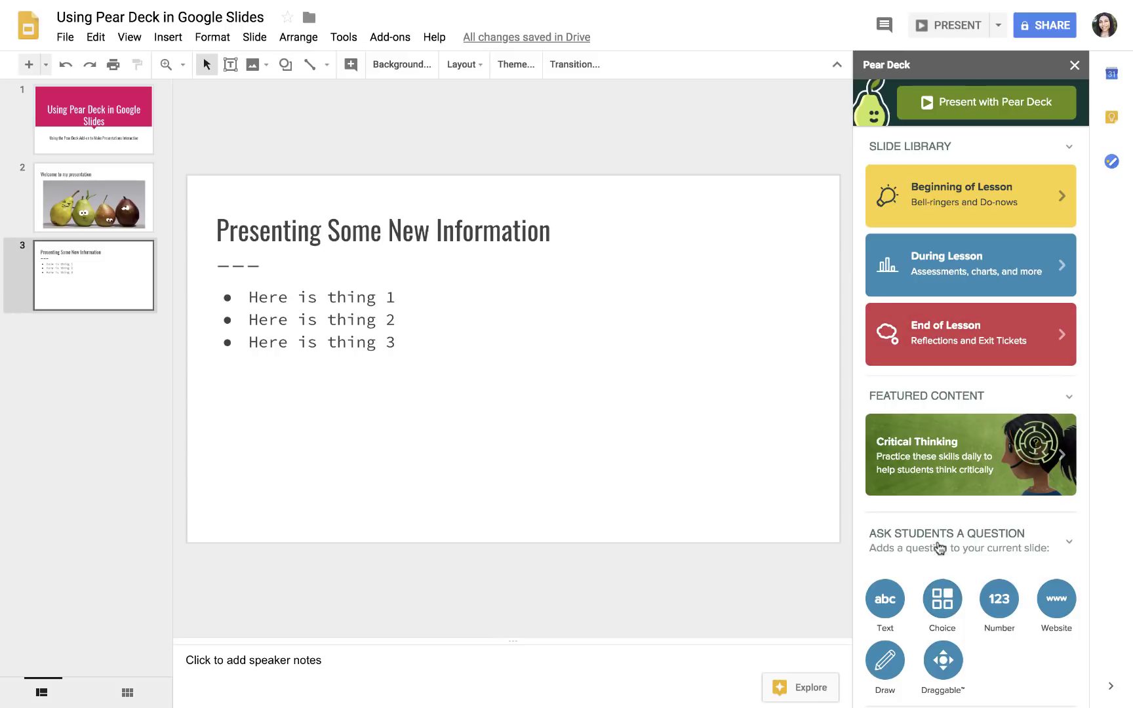
# - Make slide 3 a Pear Deck multiple-choice question trimmed to three answer rows
pyautogui.click(941, 604)
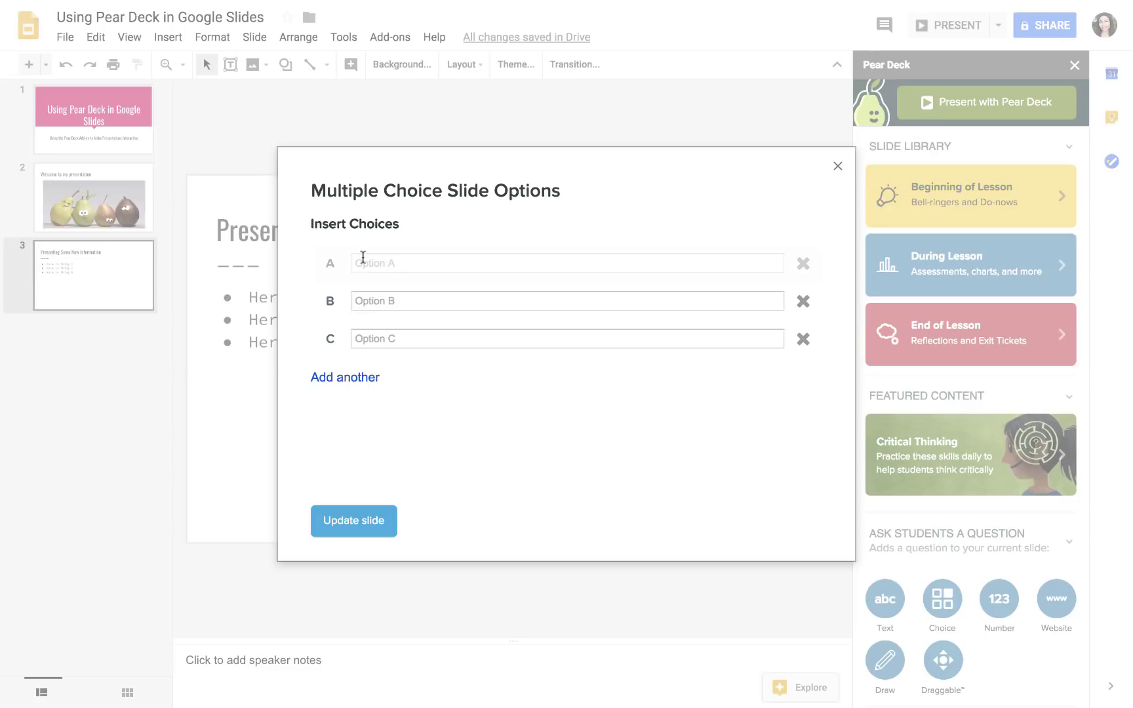
pyautogui.click(362, 257)
pyautogui.click(379, 301)
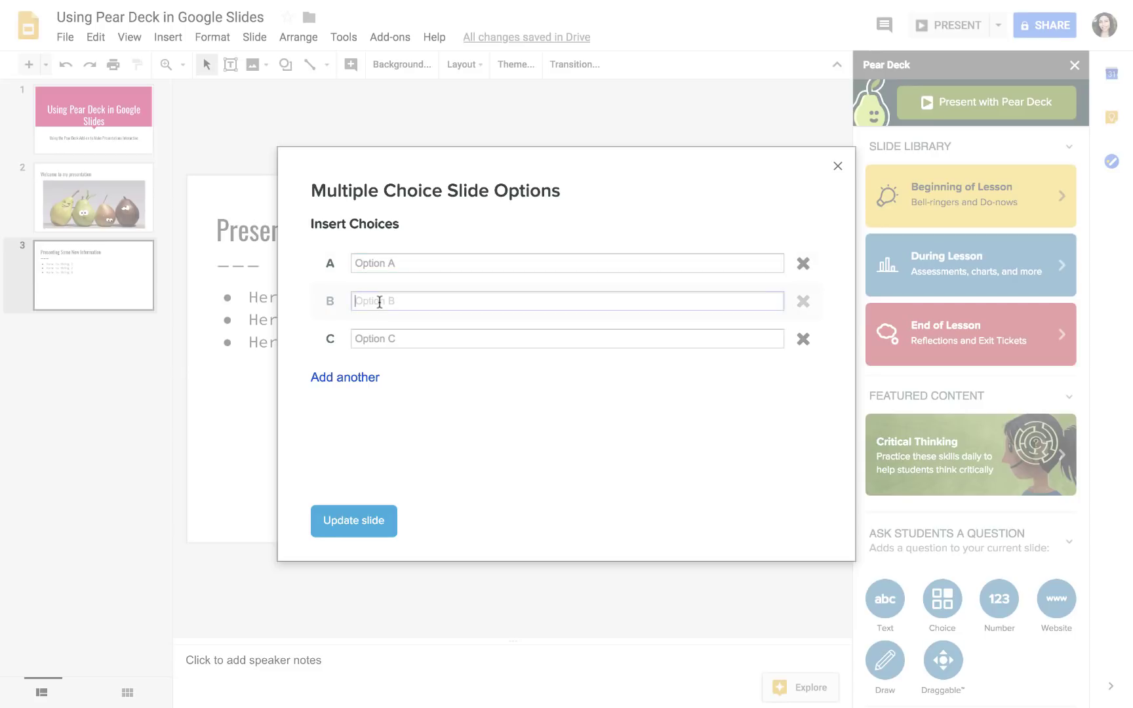
pyautogui.click(377, 337)
pyautogui.click(354, 385)
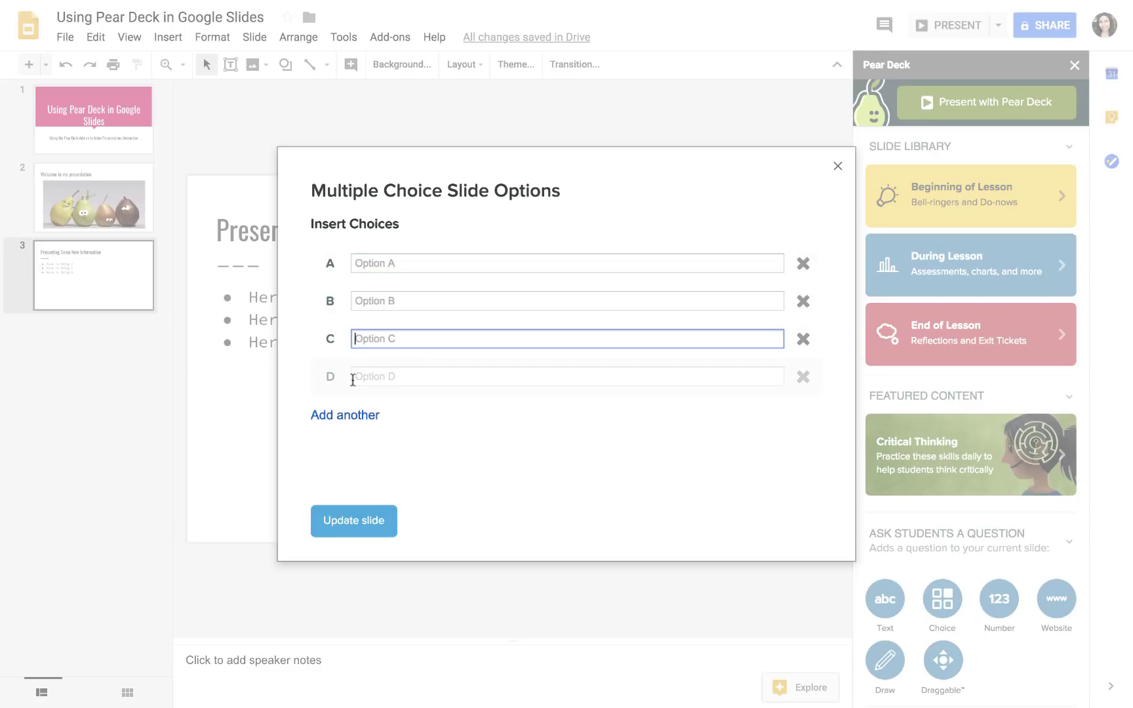
pyautogui.click(352, 416)
pyautogui.click(804, 416)
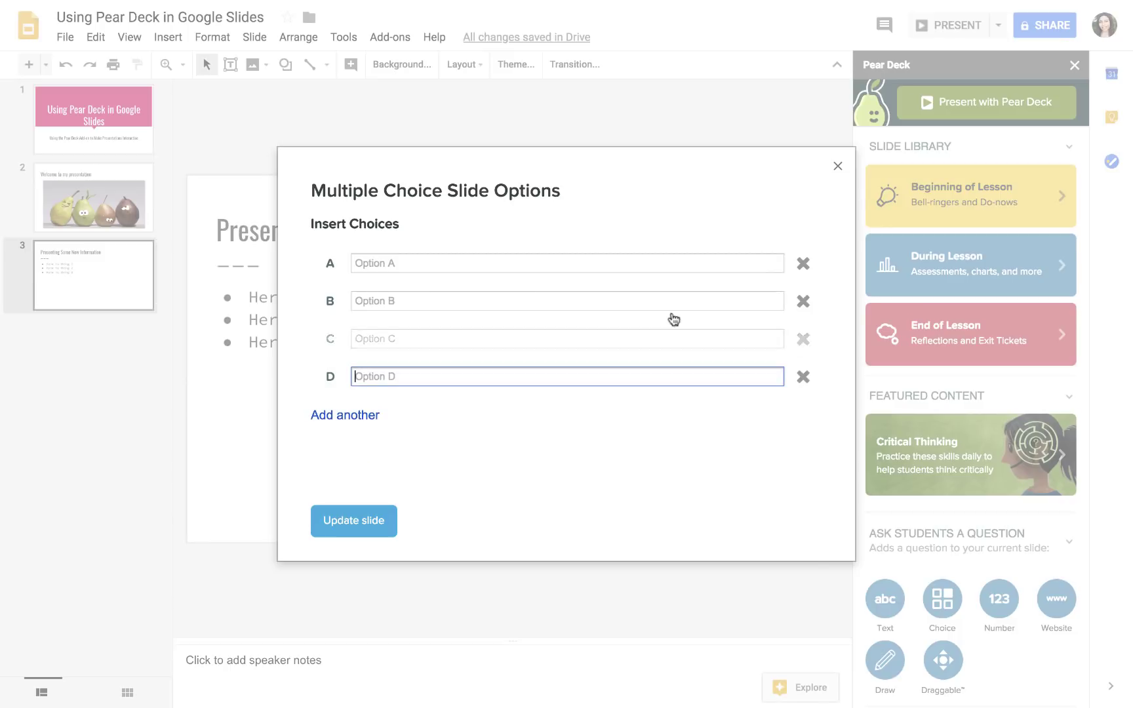
pyautogui.click(803, 377)
# - Fill the choices 'Something about thing 1, 2 and 3' and update the slide
pyautogui.click(393, 263)
pyautogui.write('Something about thing 1')
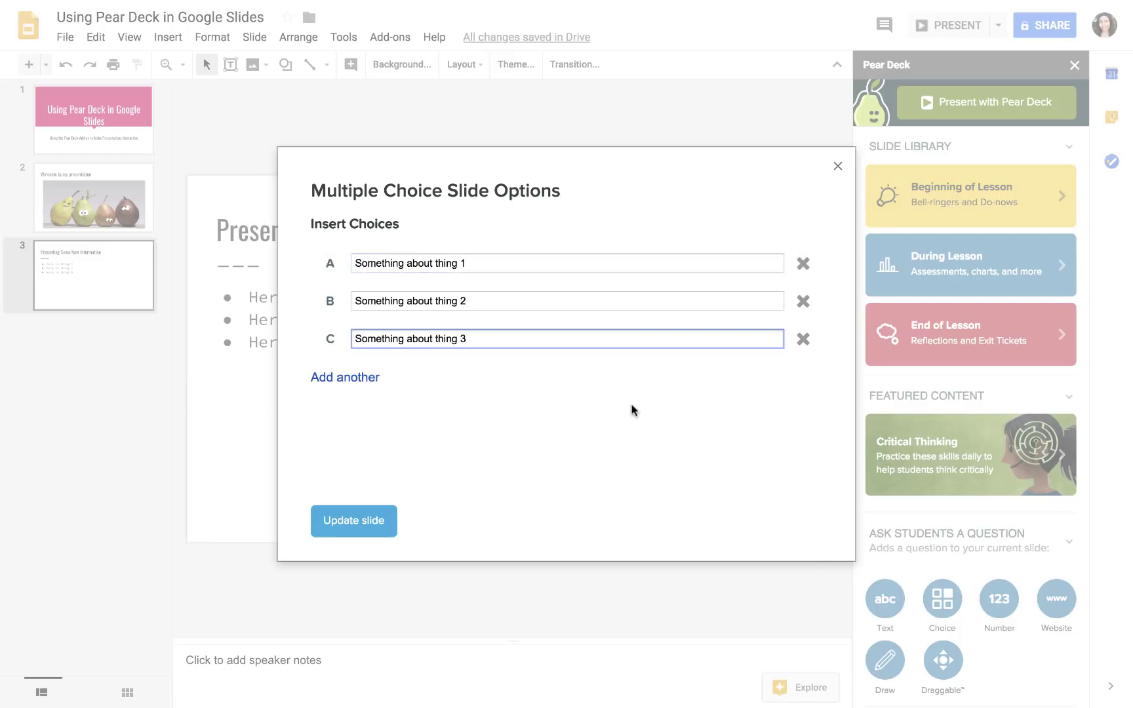
pyautogui.click(632, 410)
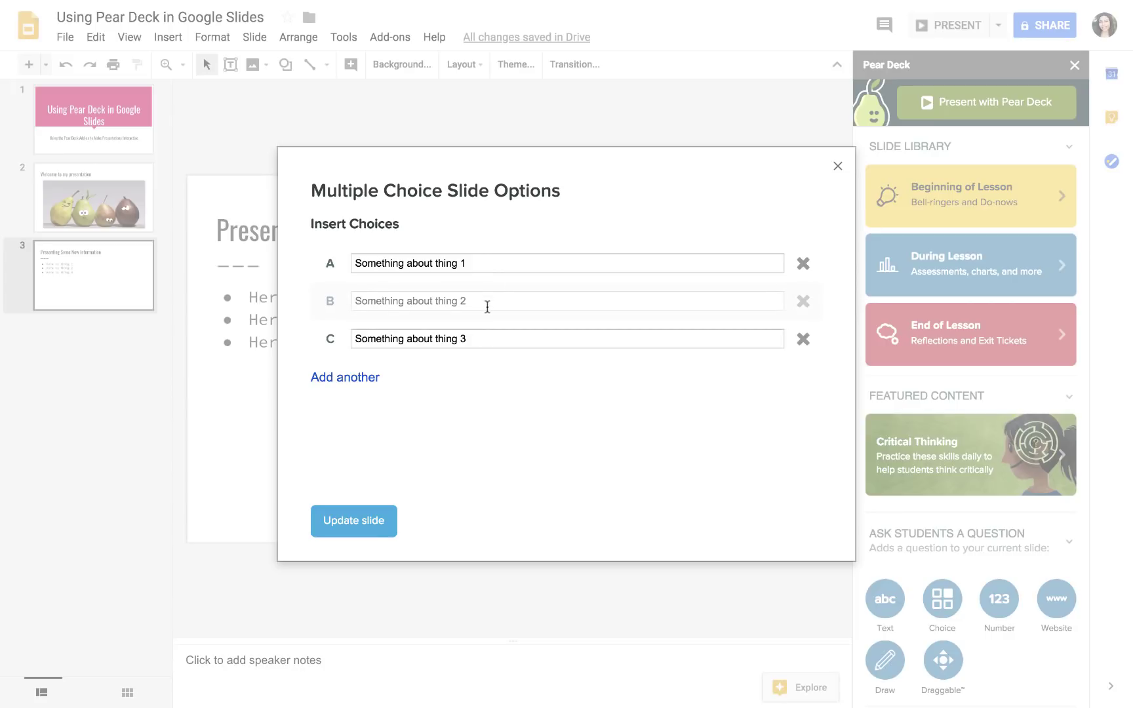
pyautogui.click(365, 523)
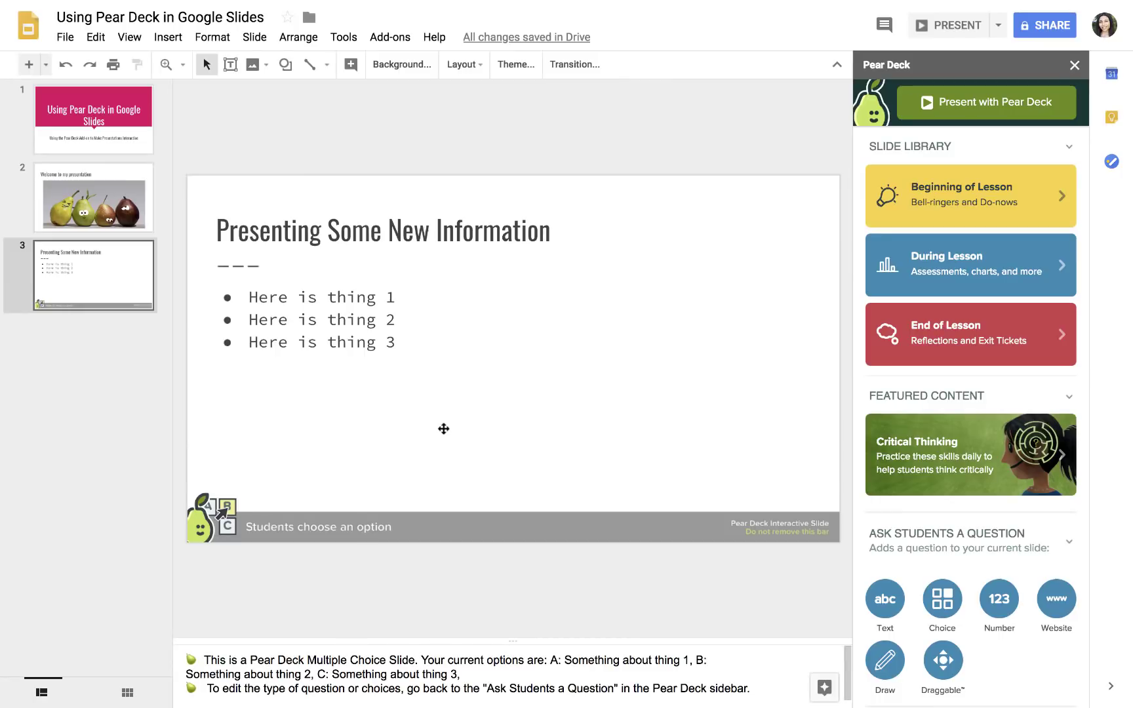
# - Select the Pear Deck question bar and make the speaker notes area taller
pyautogui.click(189, 530)
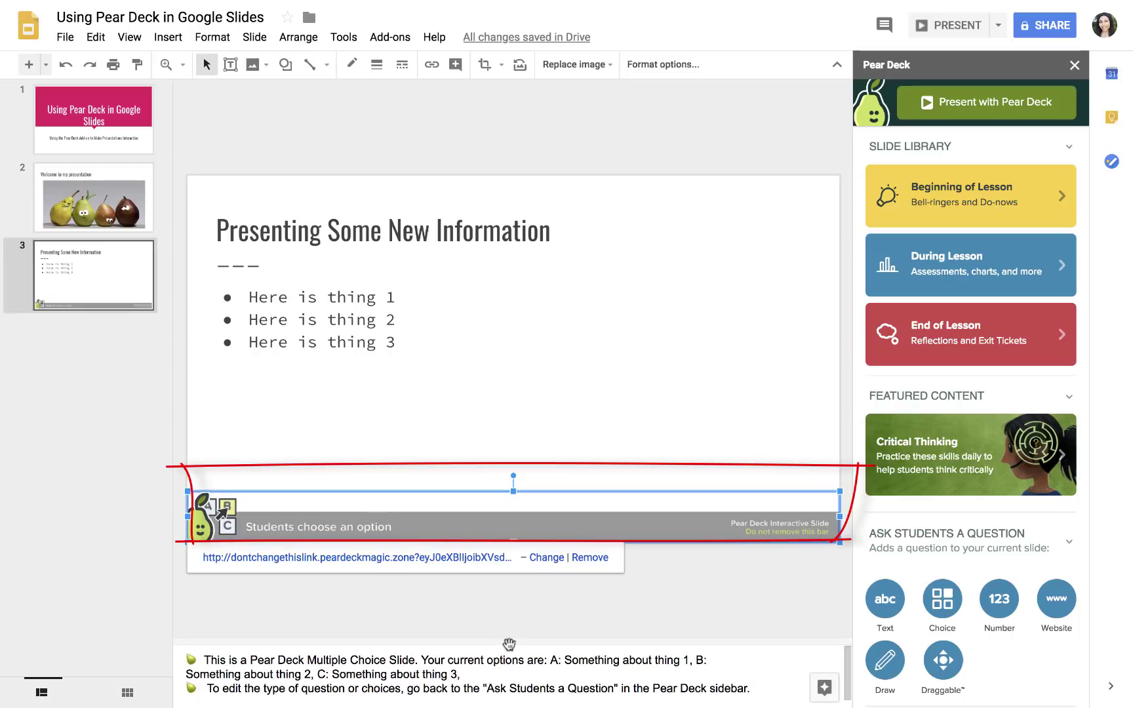
pyautogui.moveTo(509, 645); pyautogui.dragTo(518, 595)
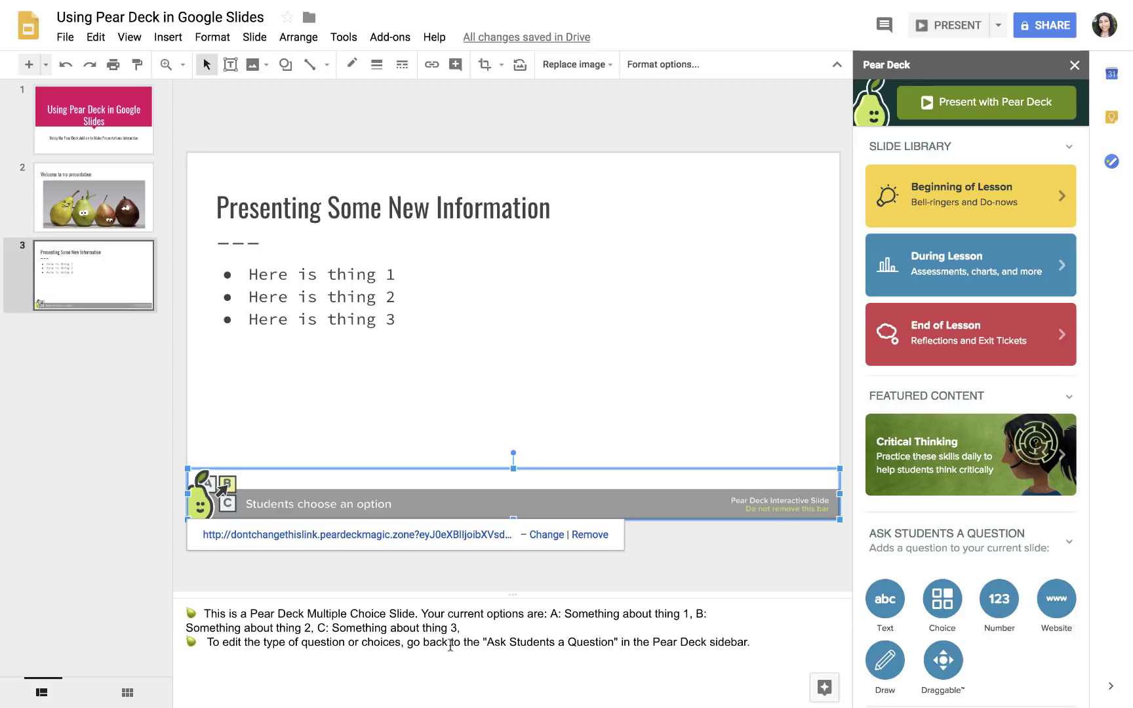
pyautogui.click(473, 631)
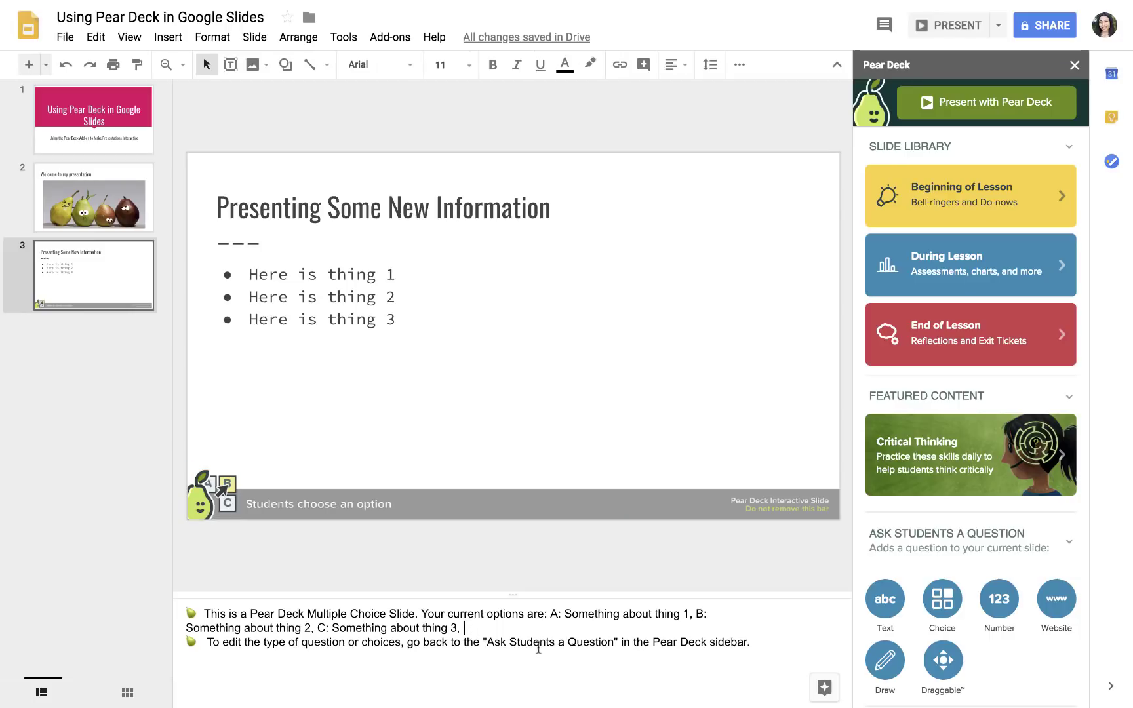
# - Reopen the multiple-choice question settings and close them unchanged
pyautogui.click(944, 600)
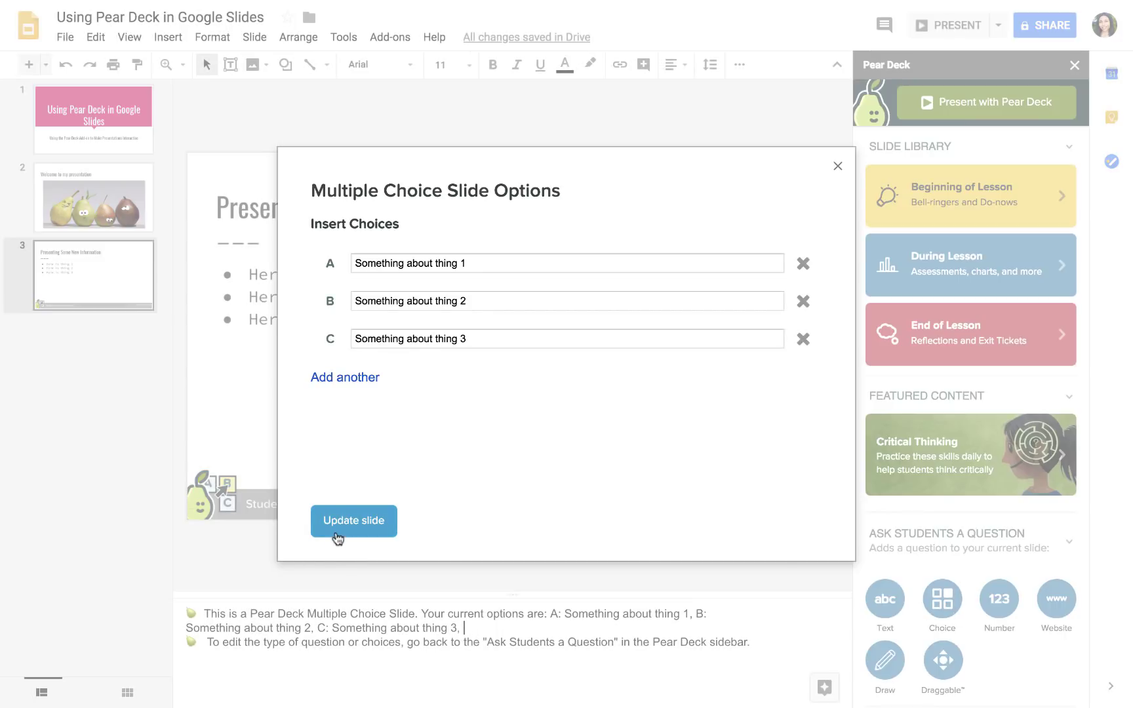
pyautogui.click(331, 532)
pyautogui.click(838, 167)
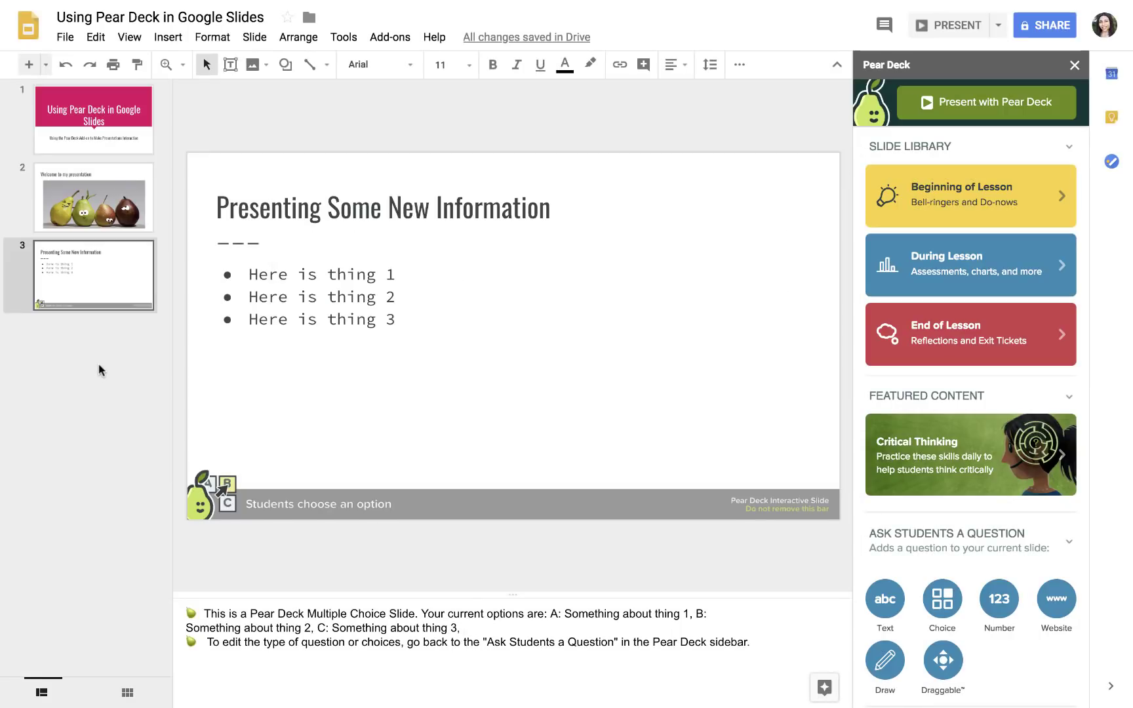
# - Add slide 4 titled 'What are your thoughts?' and delete its empty subtitle and right boxes
pyautogui.hotkey('ctrl', 'm')
pyautogui.click(362, 331)
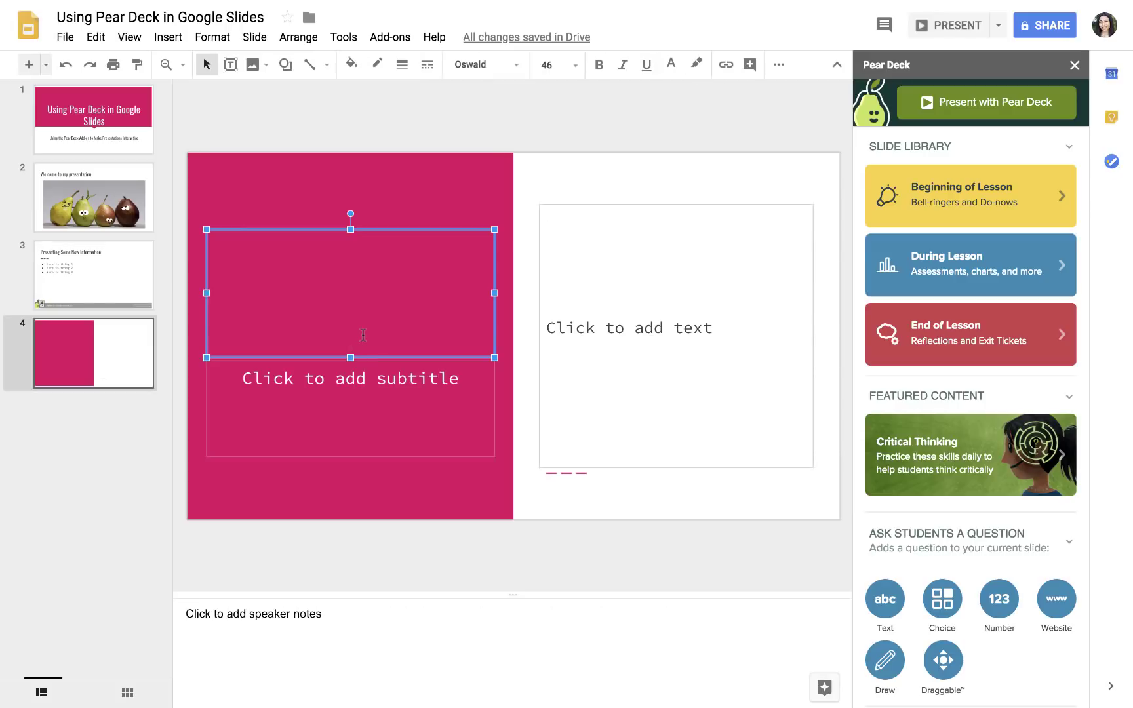
pyautogui.write('What are your thoughts?')
pyautogui.click(418, 387)
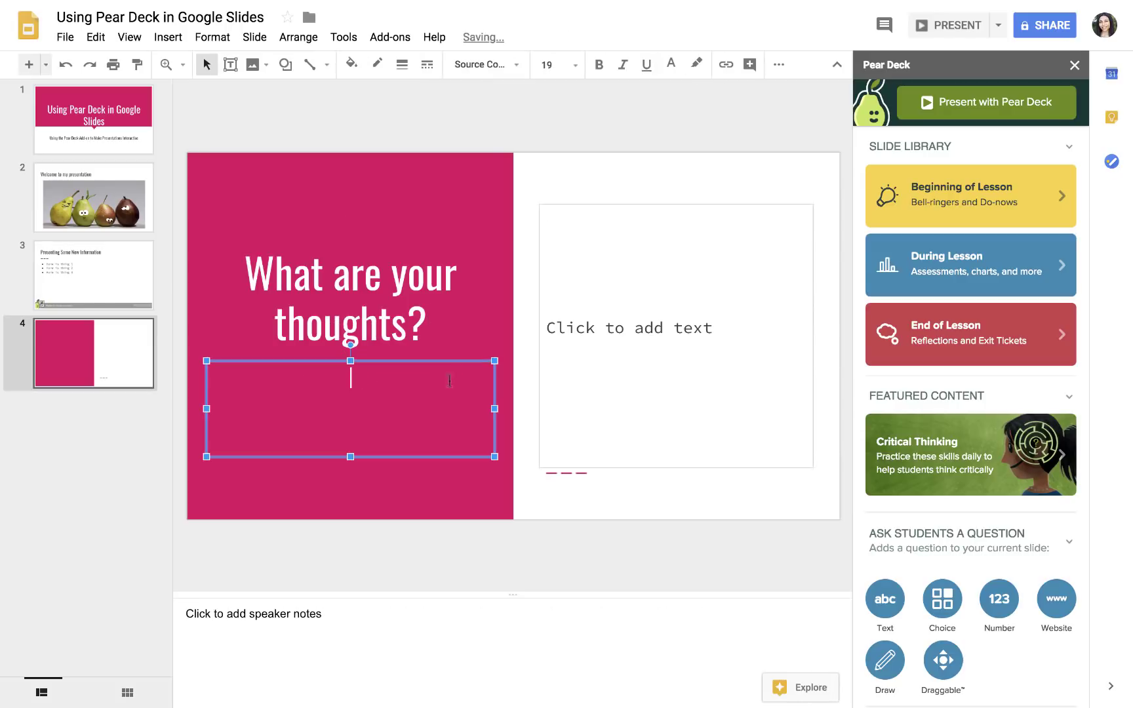
pyautogui.click(463, 360)
pyautogui.press('Delete')
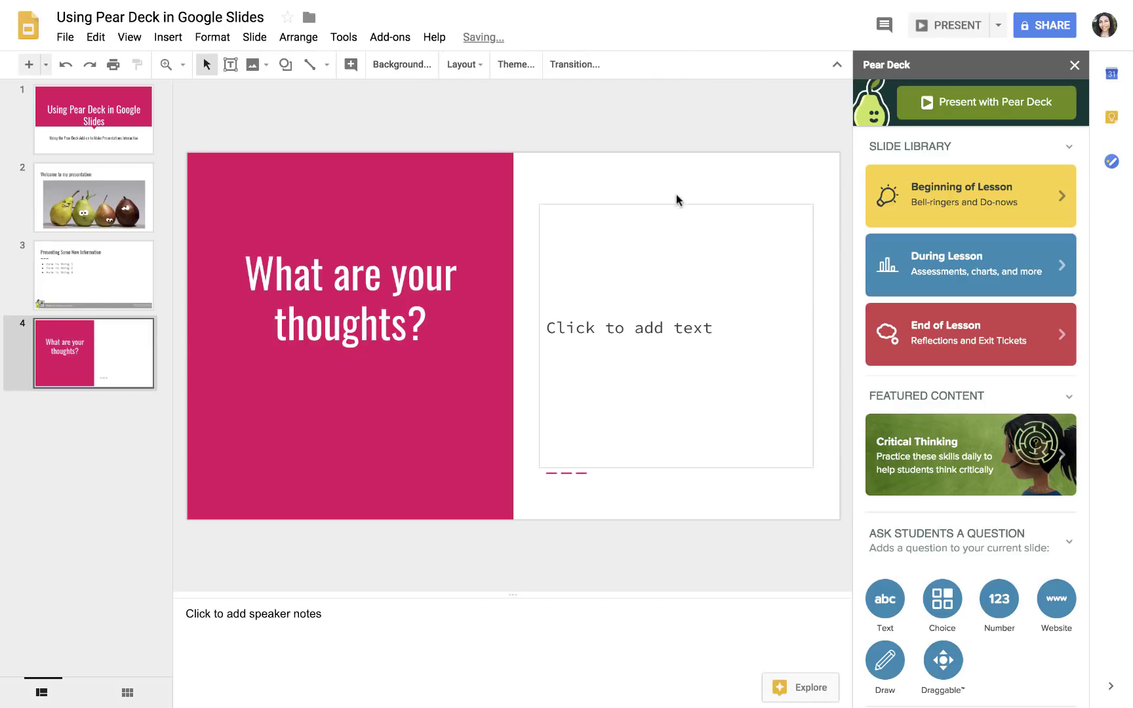
pyautogui.click(676, 206)
pyautogui.press('Delete')
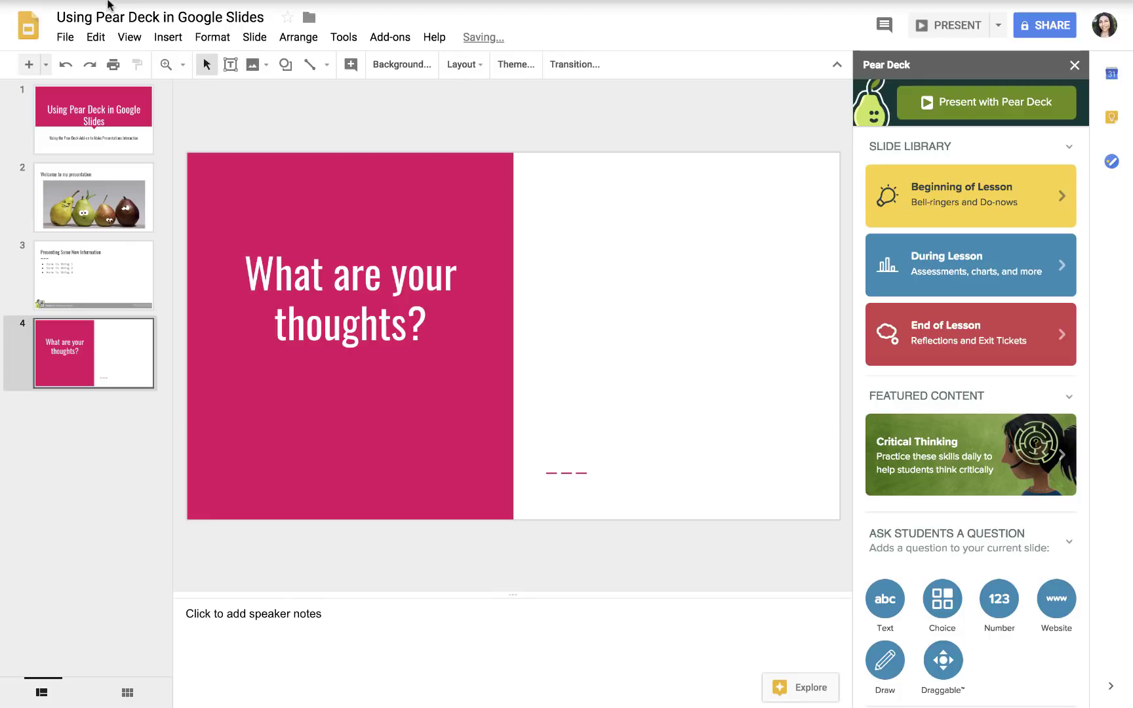
# - Insert a thinking cartoon found by a 'thinking' web image search
pyautogui.click(177, 38)
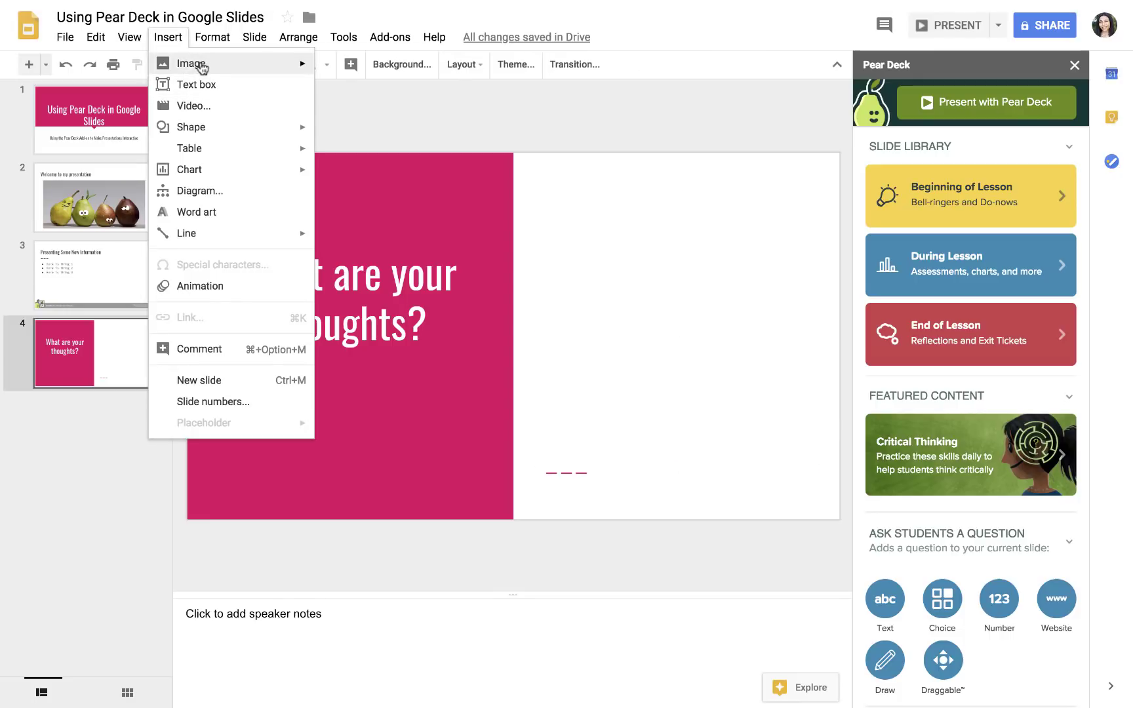
pyautogui.moveTo(200, 63)
pyautogui.click(386, 92)
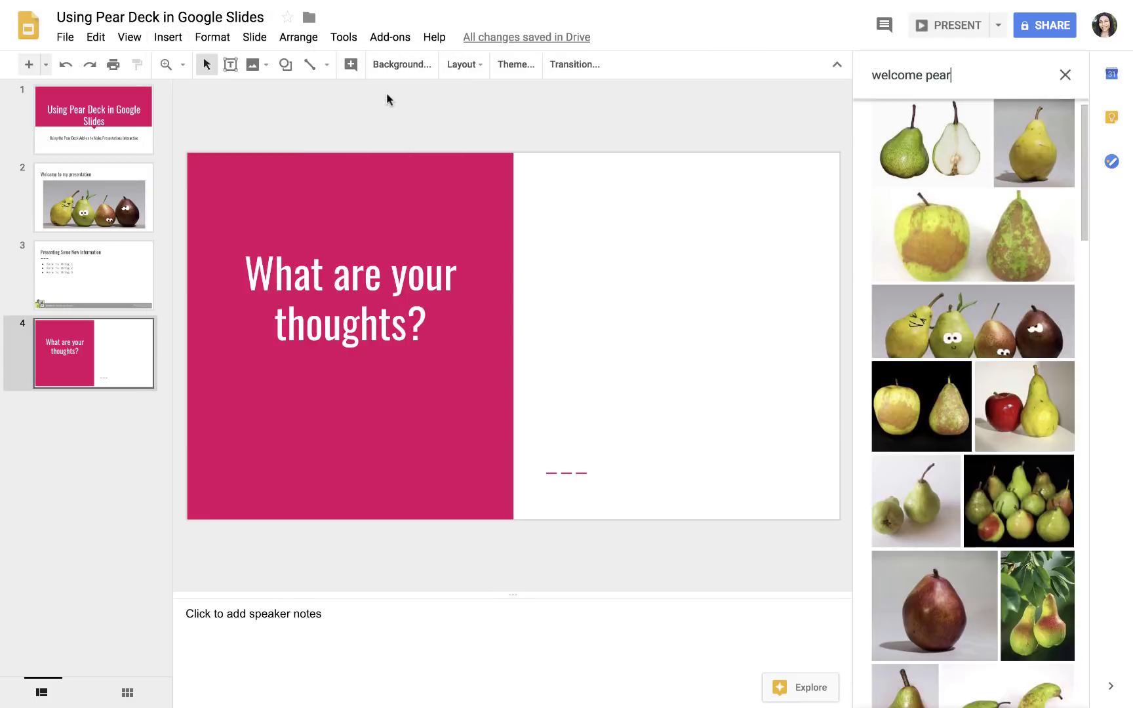
pyautogui.write('thinking')
pyautogui.press('Return')
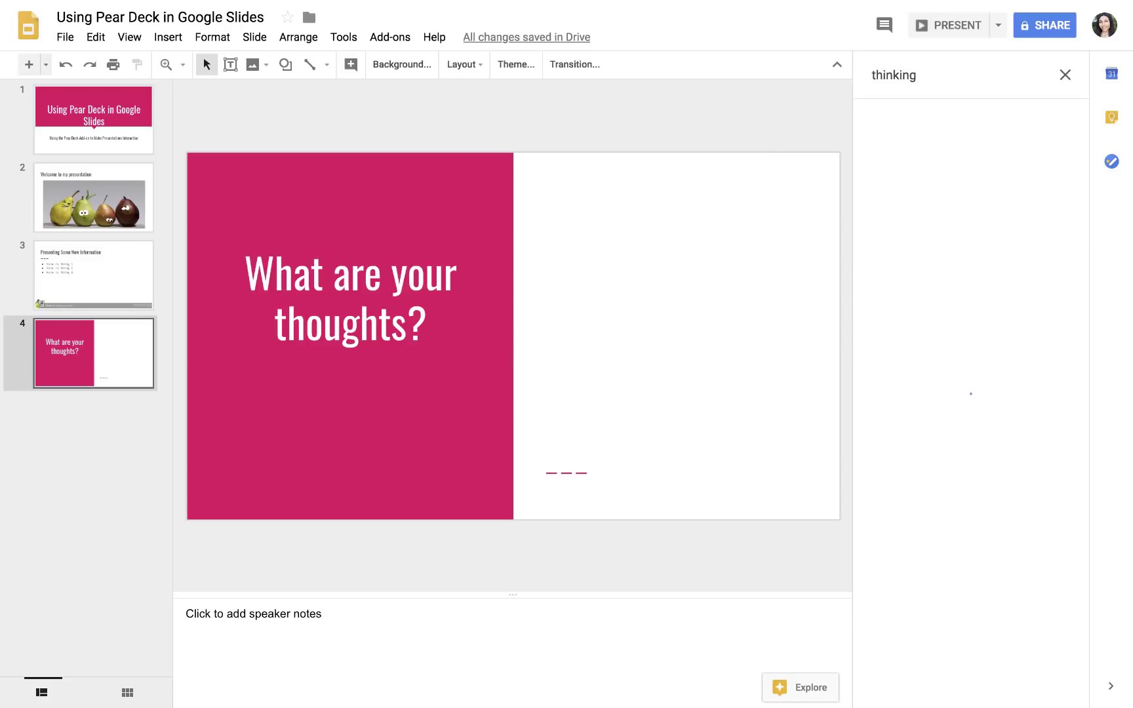
pyautogui.click(1006, 431)
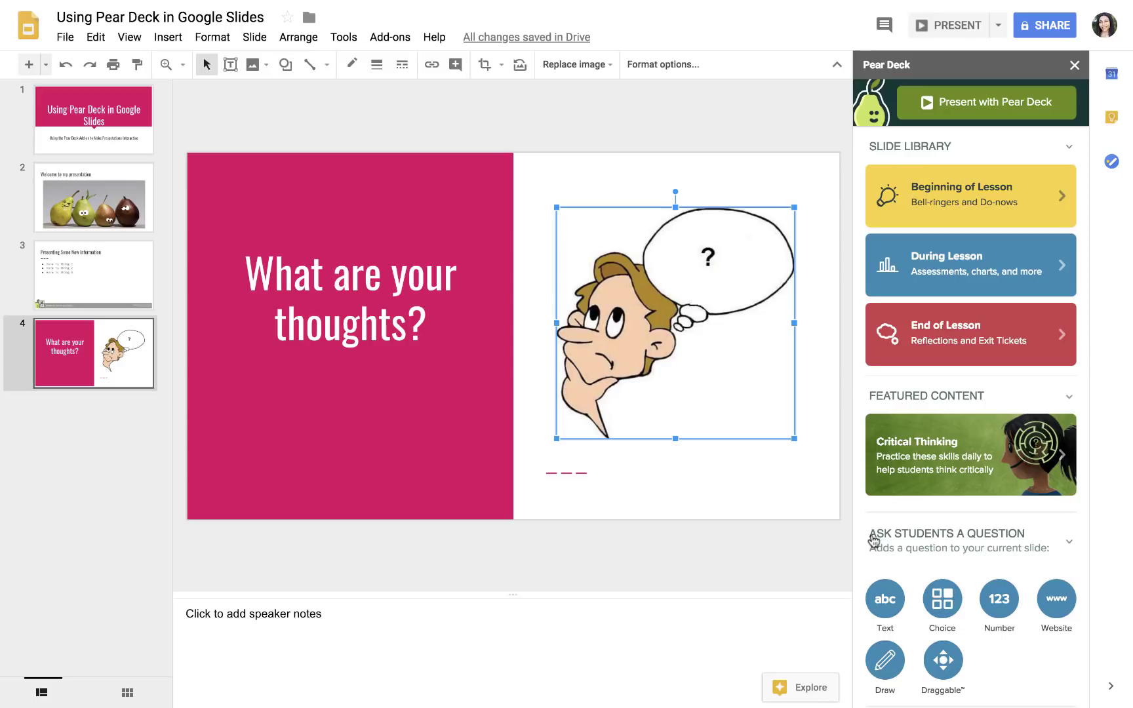
# - Turn slide 4 into a Pear Deck Text question with a 'Students, write your response!' bar
pyautogui.scroll(-1, 874, 540)
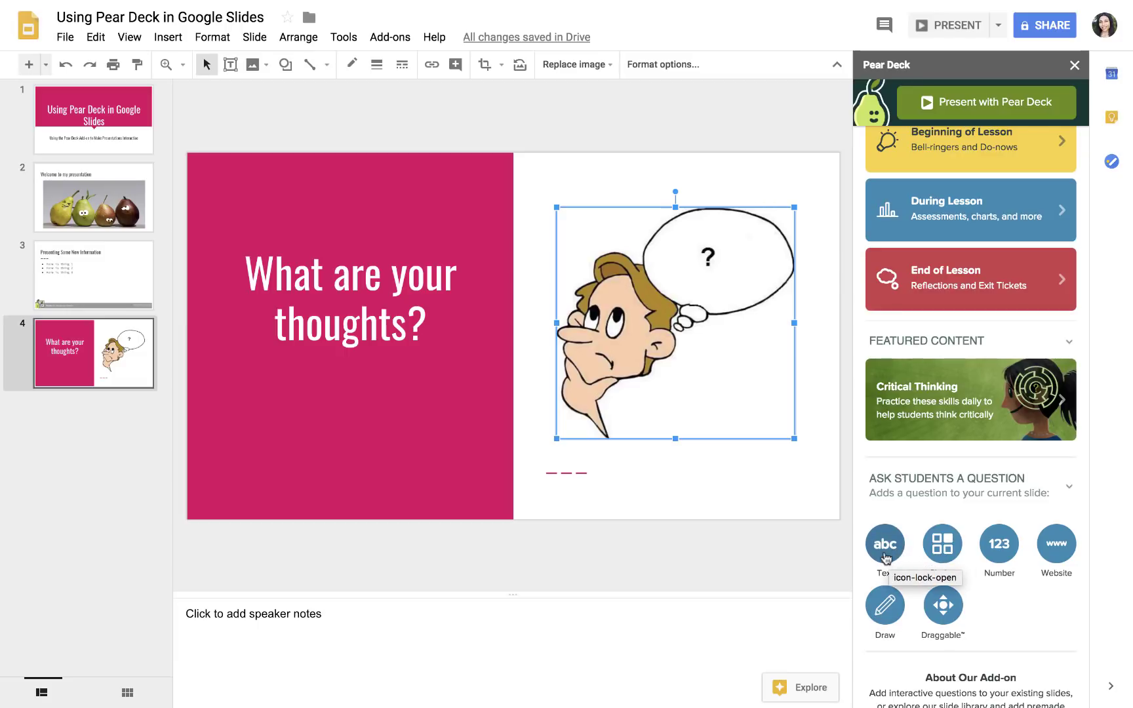
pyautogui.click(885, 555)
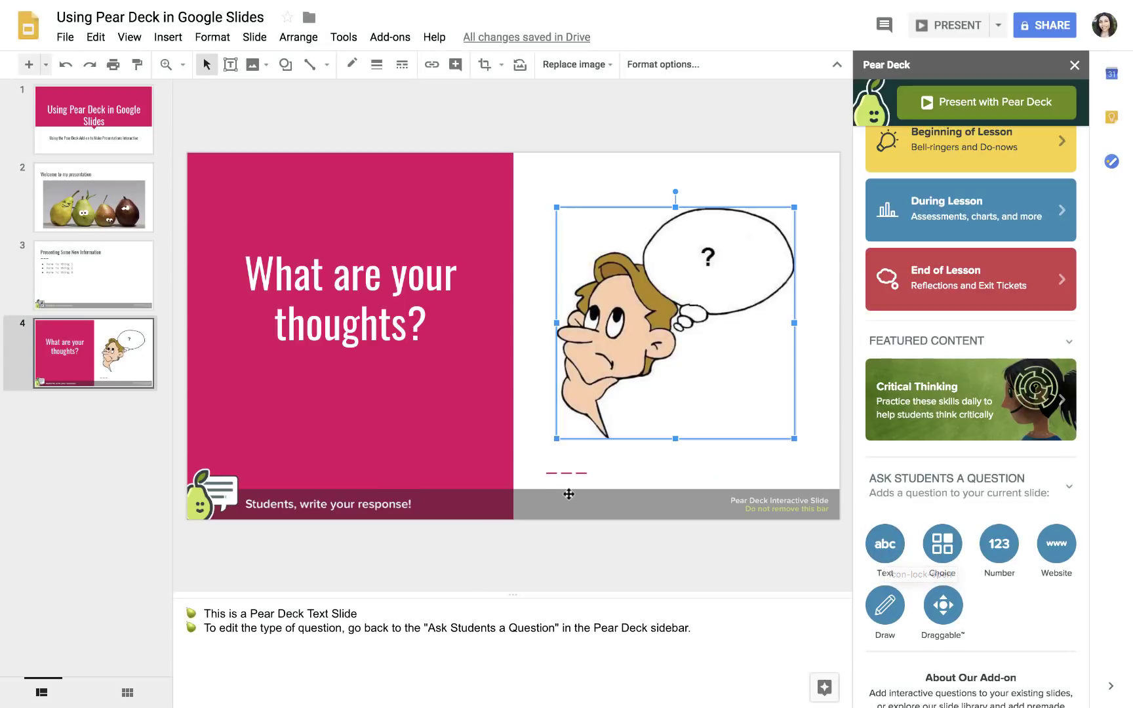
pyautogui.click(570, 496)
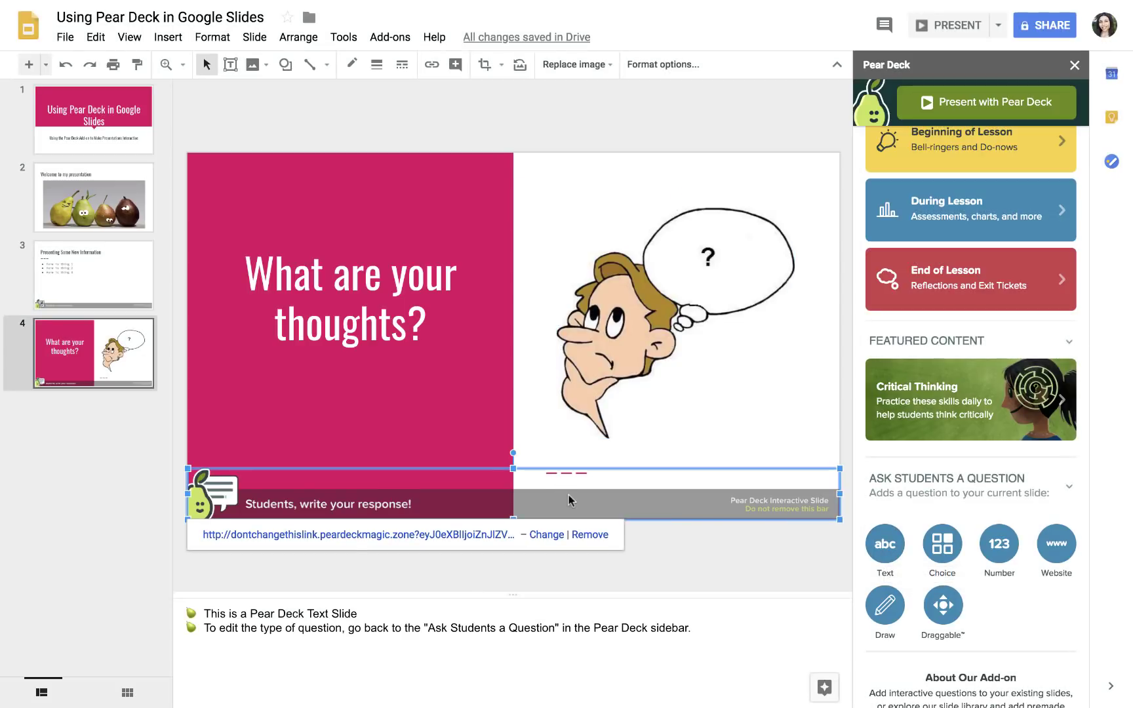
pyautogui.click(680, 580)
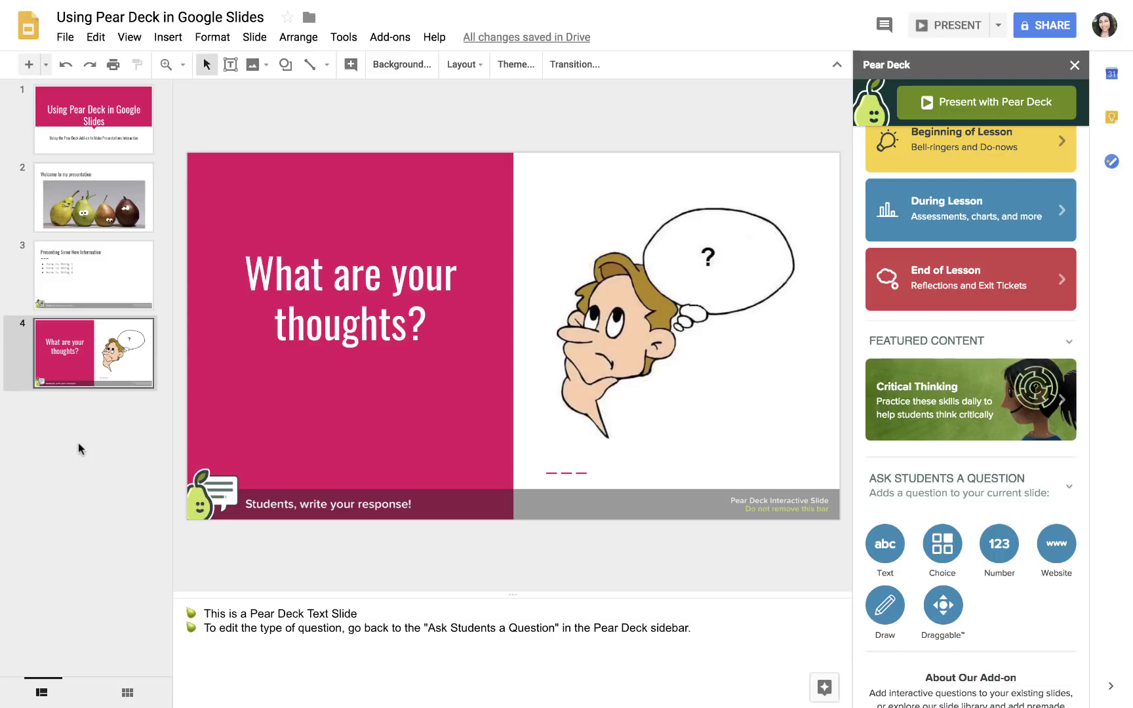
pyautogui.scroll(-1, 958, 595)
pyautogui.scroll(-1, 959, 595)
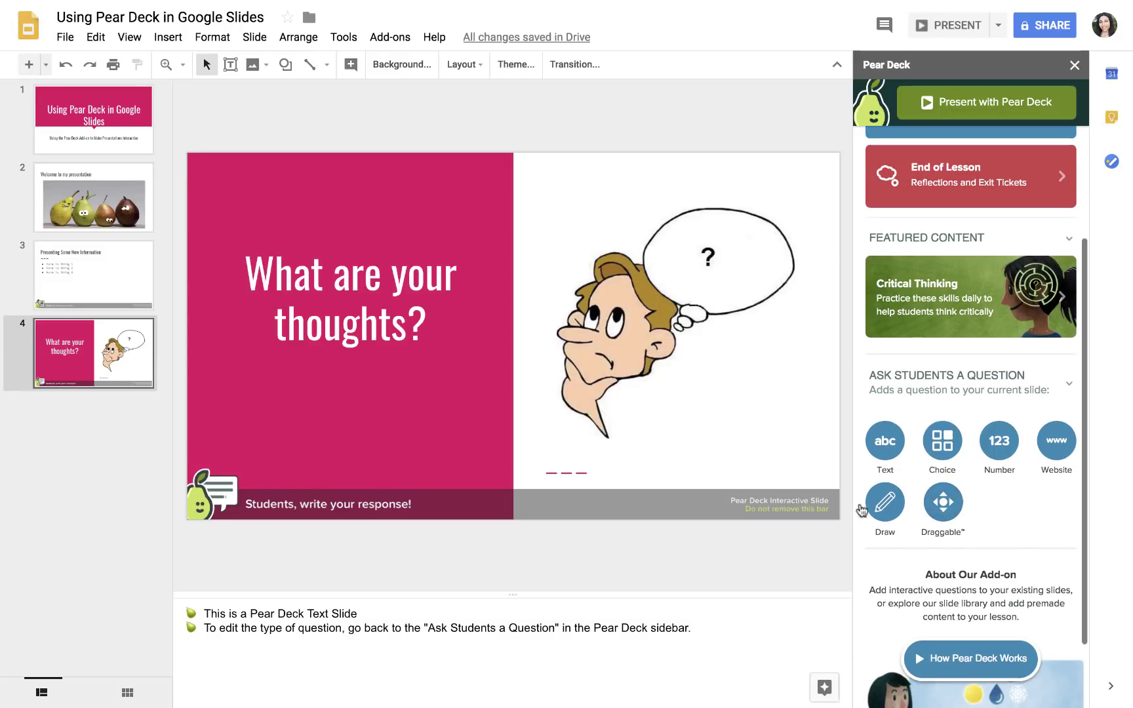
# - Add slide 5 titled 'Place Your Dot on the Map'
pyautogui.hotkey('ctrl', 'm')
pyautogui.click(345, 215)
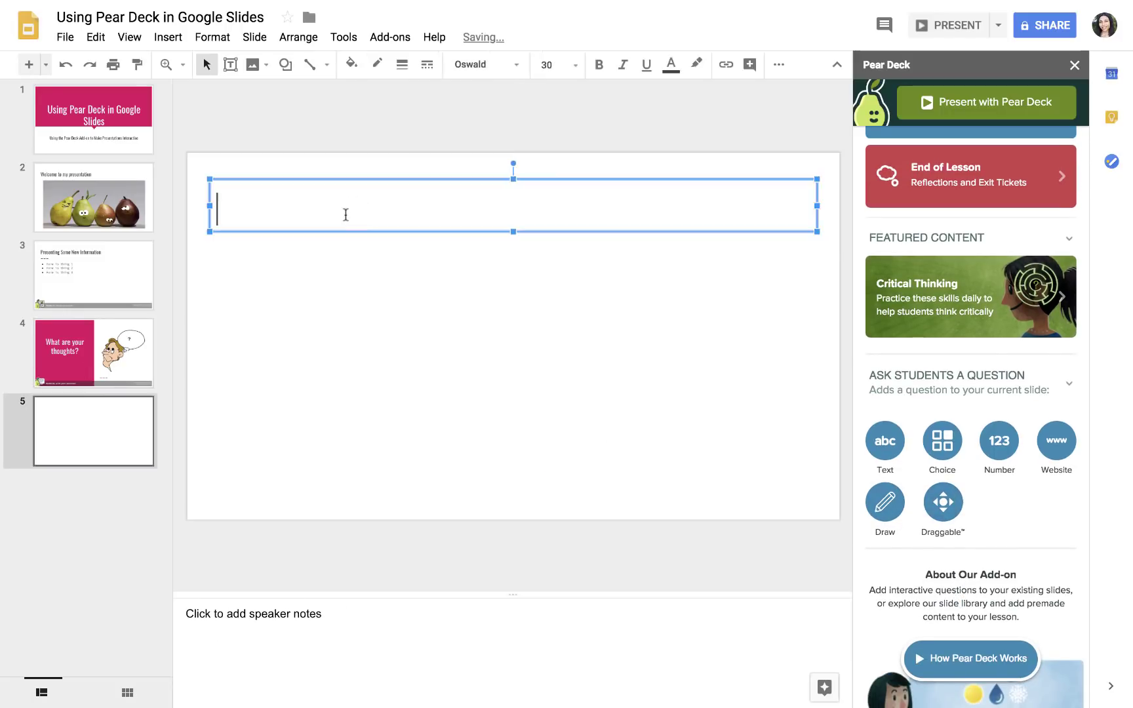
pyautogui.write('P')
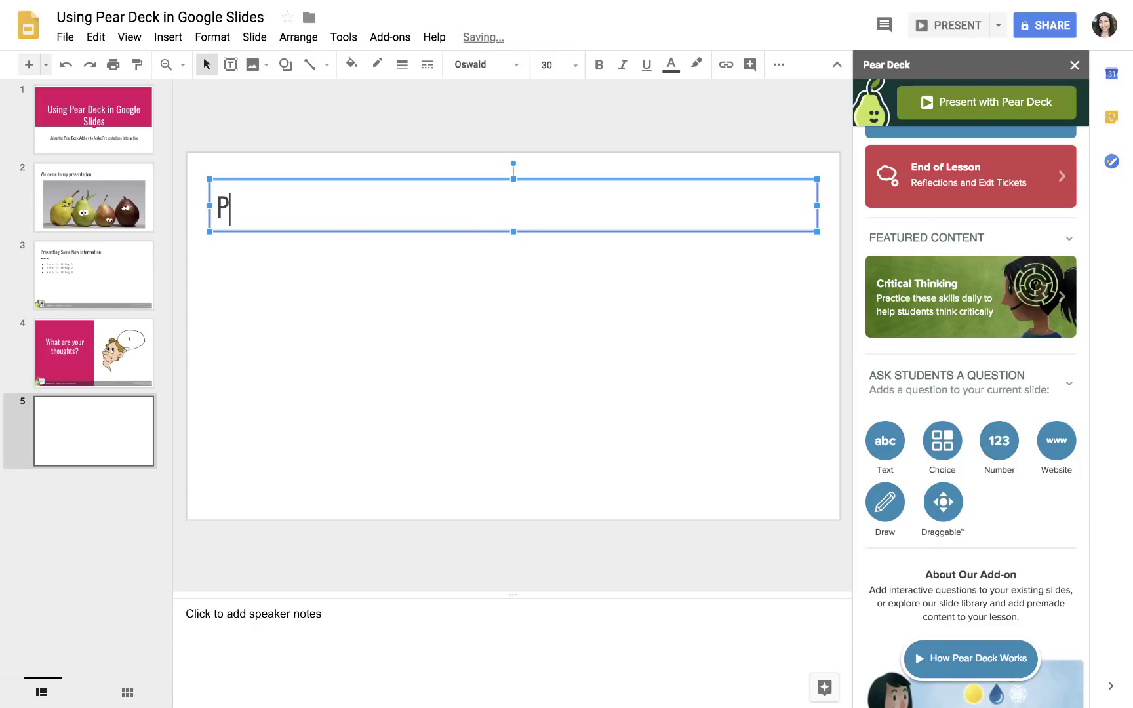
pyautogui.write('lace Your Dot on the Map')
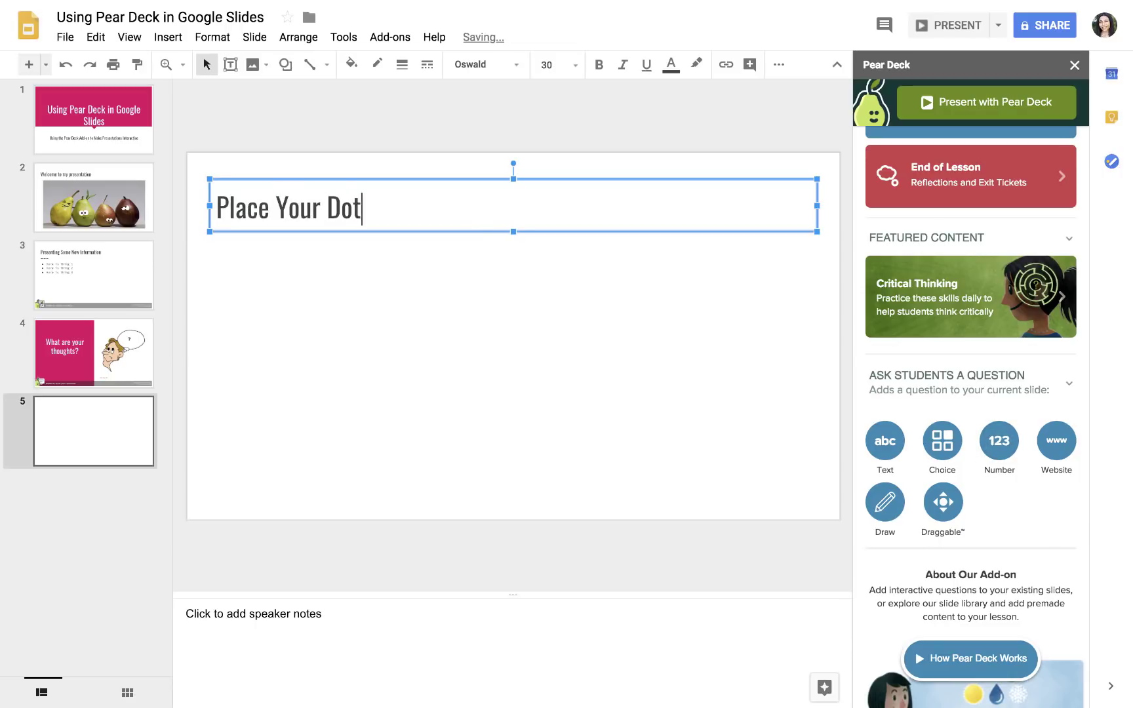
# - Insert a 'map of usa' web image, then enlarge and centre it below the title
pyautogui.click(154, 41)
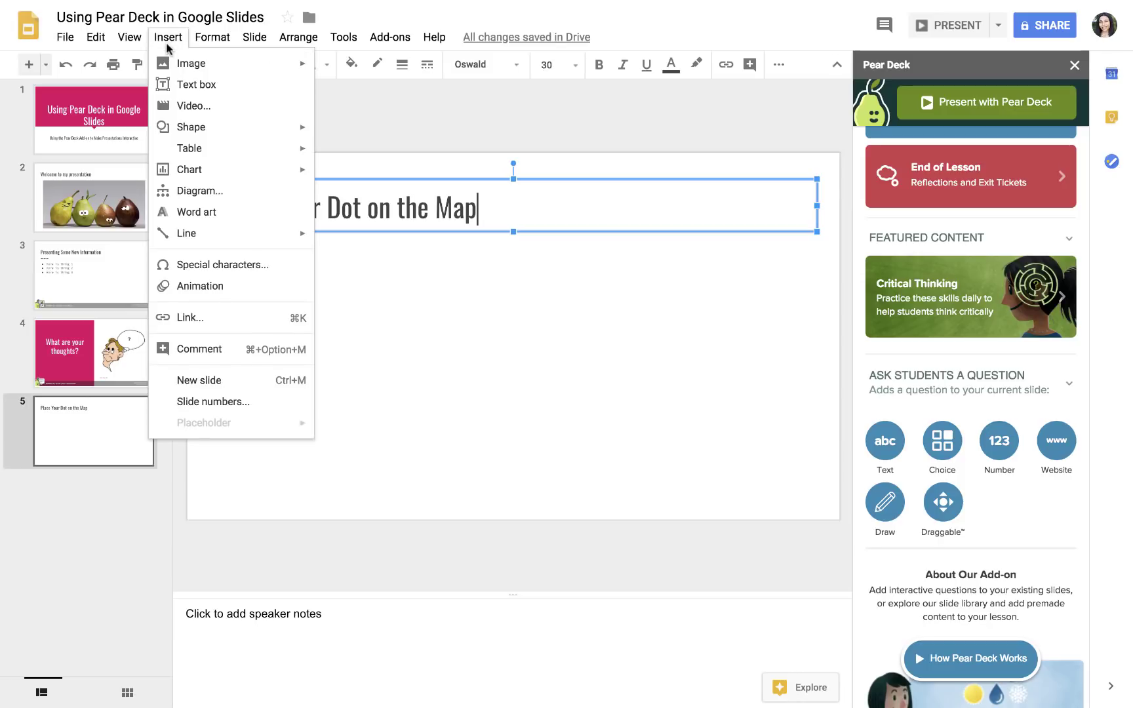
pyautogui.moveTo(175, 64)
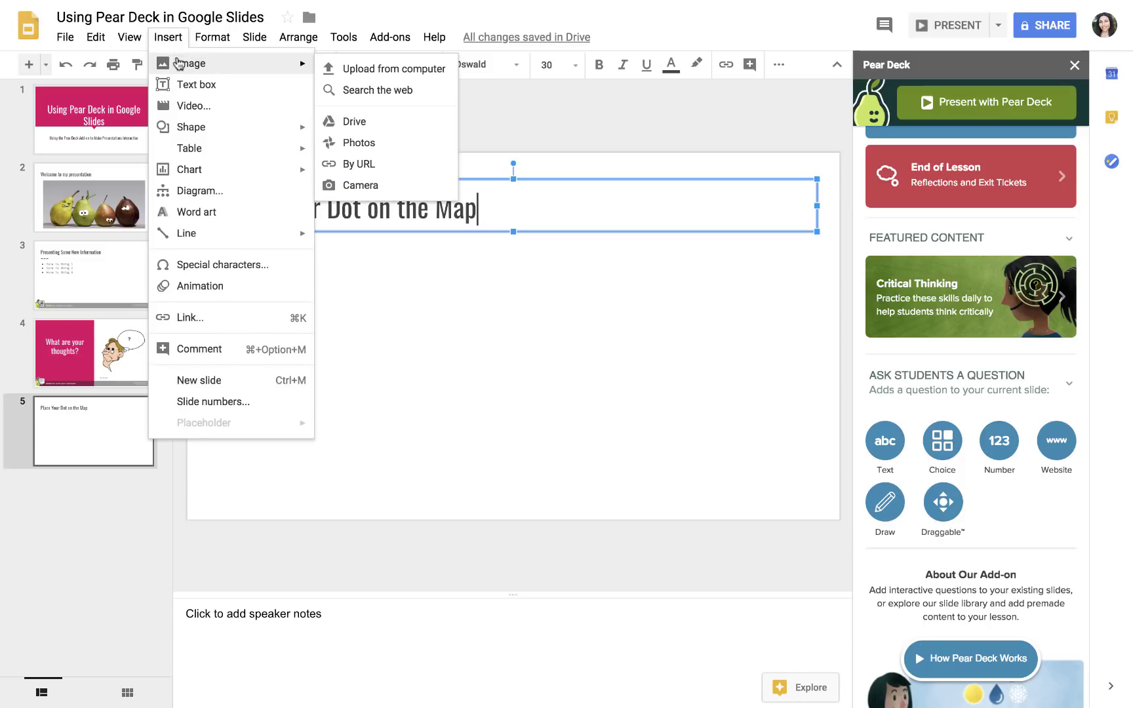
pyautogui.click(344, 91)
pyautogui.write('map of usa')
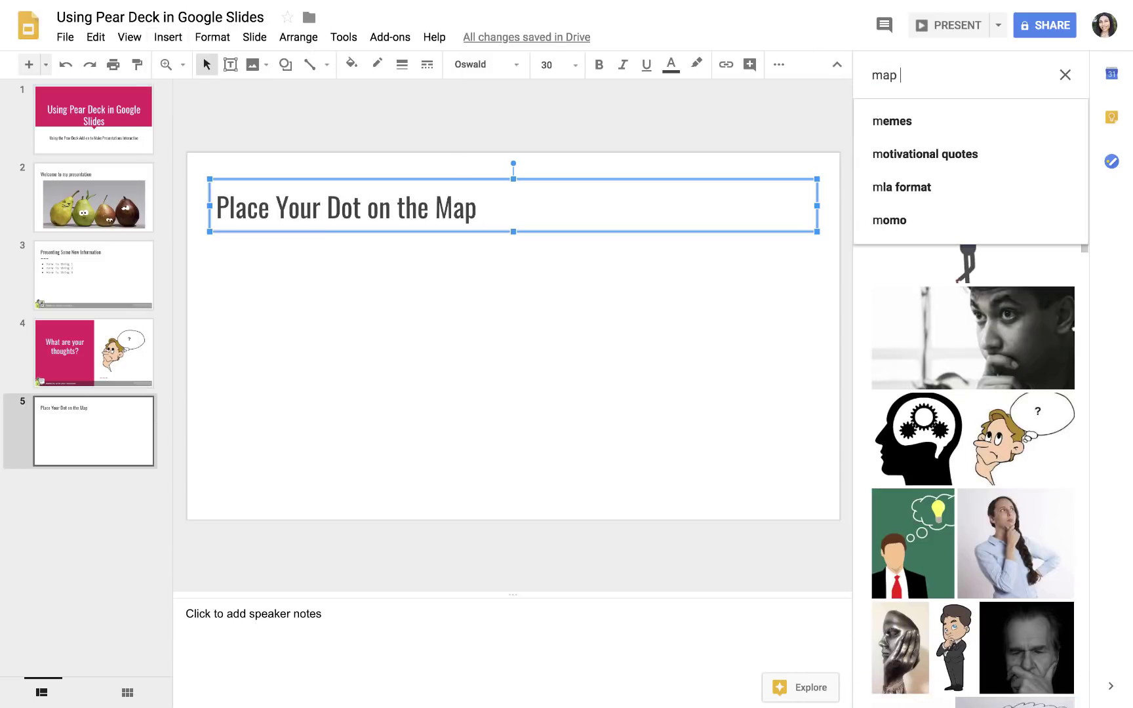
pyautogui.press('Return')
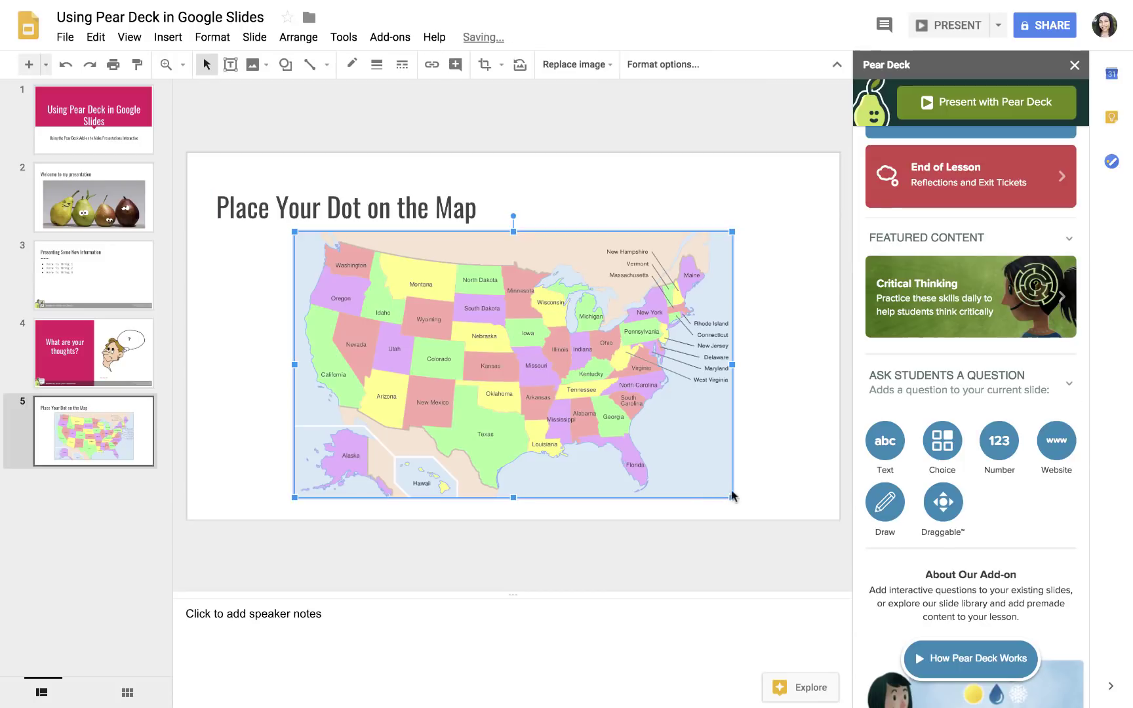
pyautogui.moveTo(732, 496); pyautogui.dragTo(769, 519)
pyautogui.moveTo(715, 475); pyautogui.dragTo(697, 476)
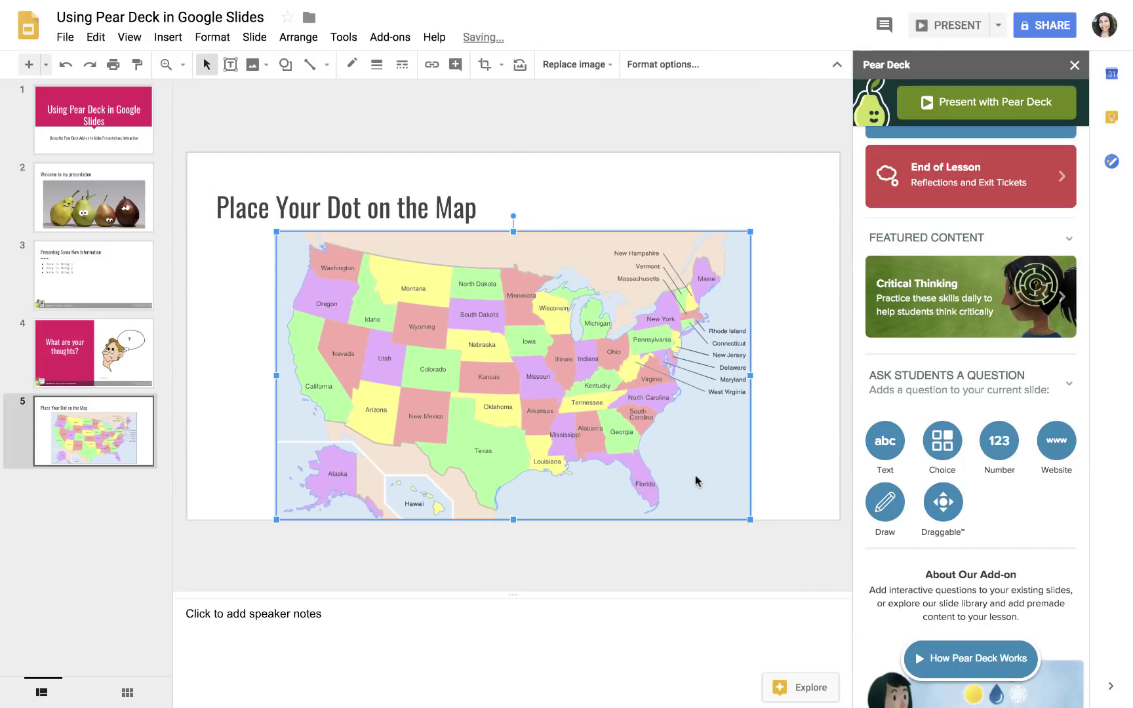
pyautogui.click(822, 418)
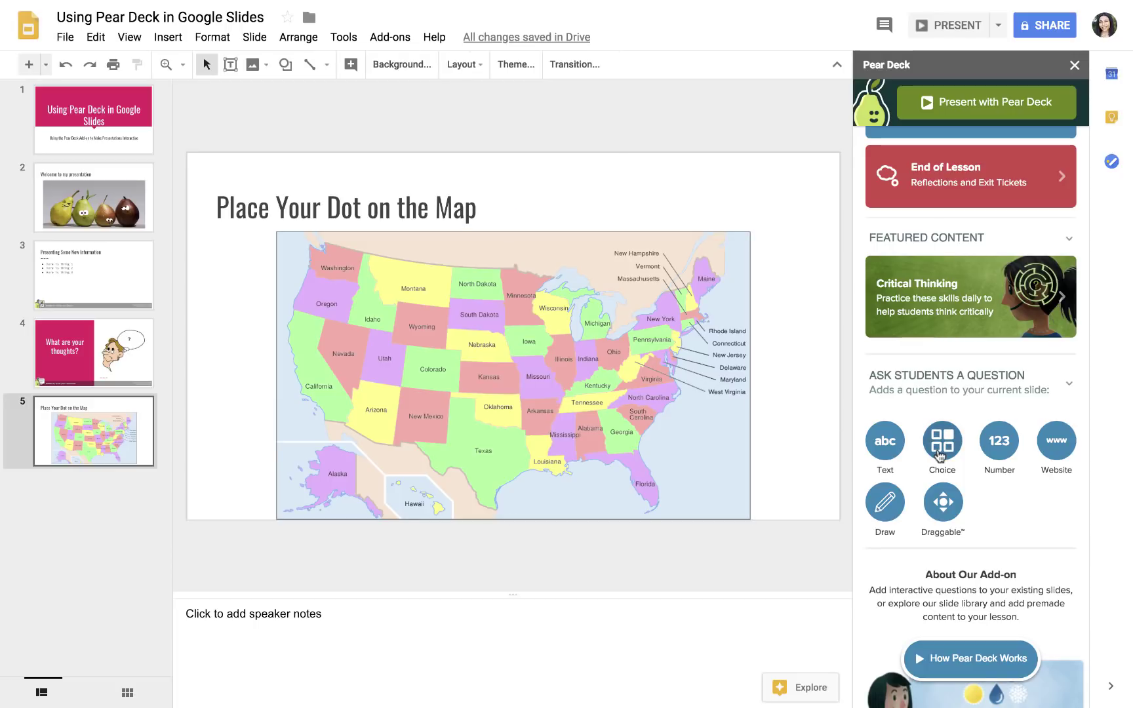
# - Make slide 5 a Pear Deck draggable question with a larger red pin icon
pyautogui.click(952, 510)
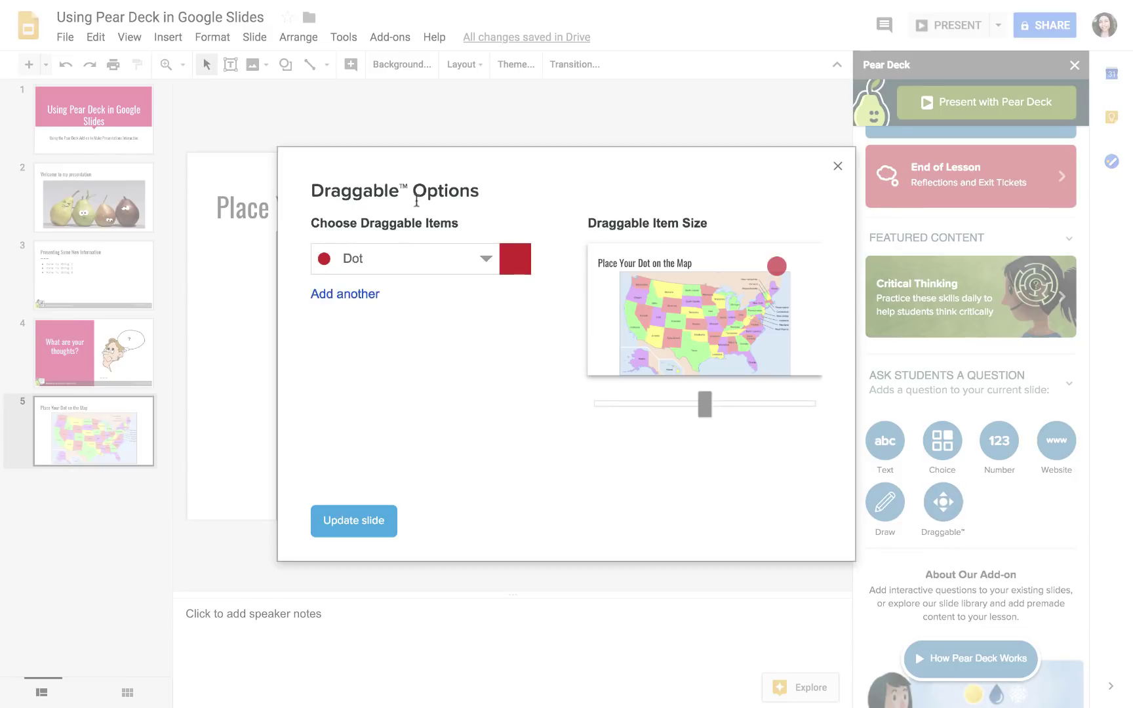
pyautogui.click(441, 267)
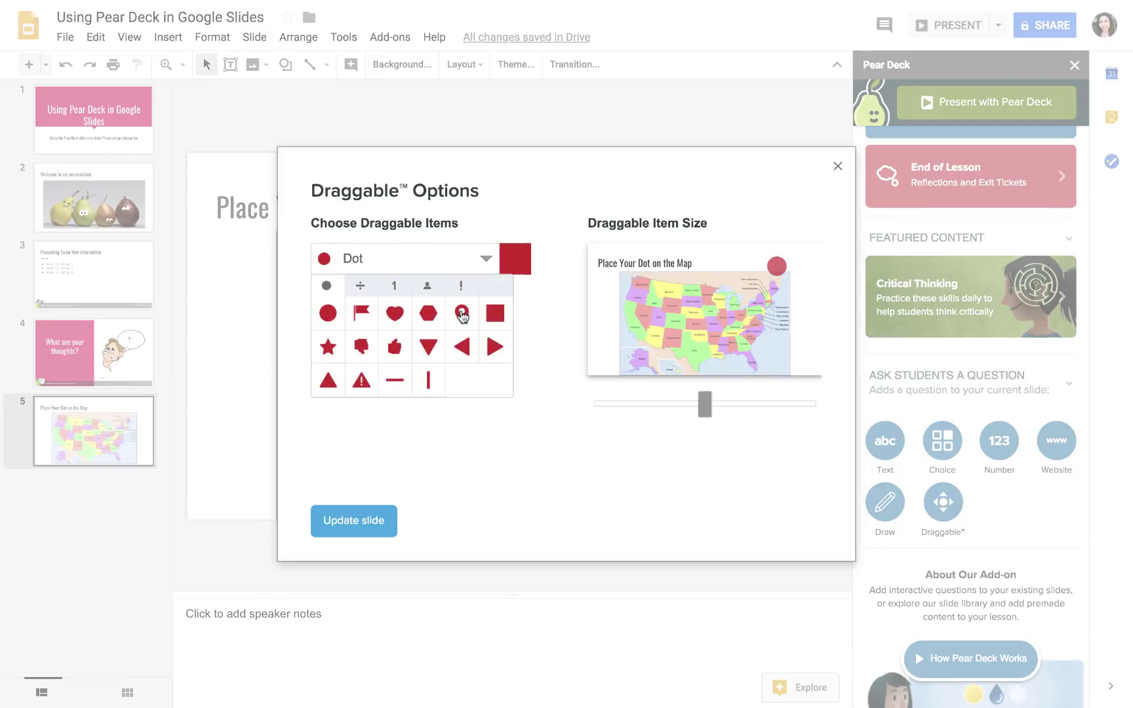
pyautogui.click(462, 313)
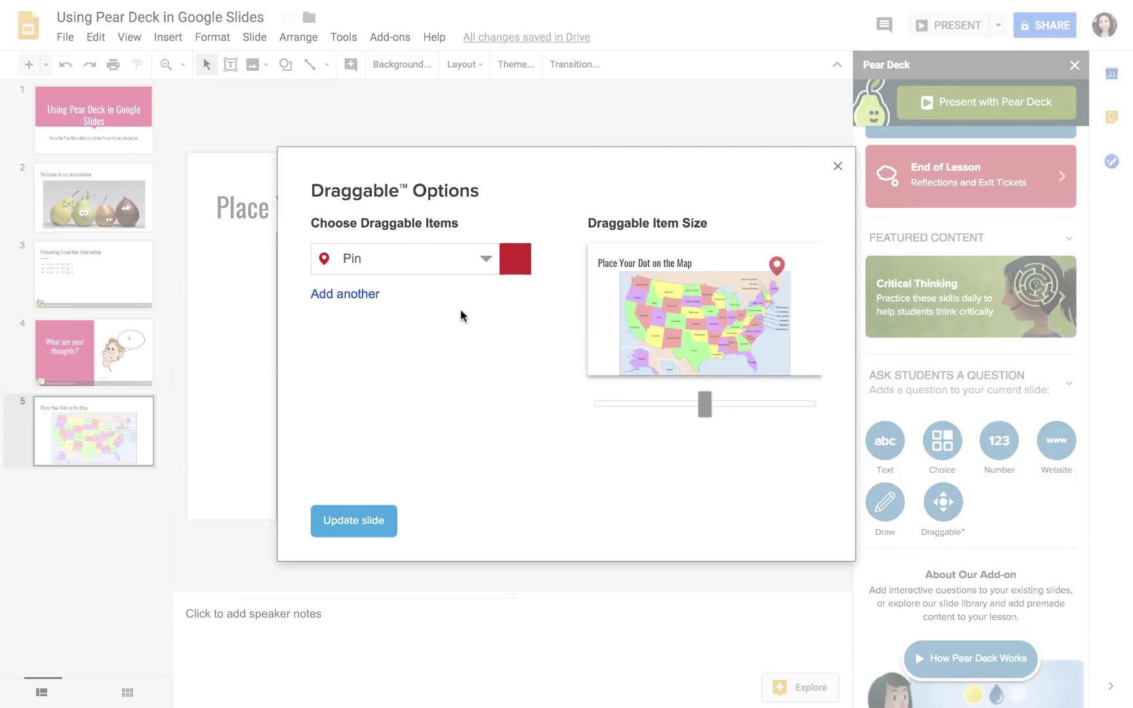
pyautogui.click(514, 262)
pyautogui.click(514, 261)
pyautogui.moveTo(703, 412); pyautogui.dragTo(675, 419)
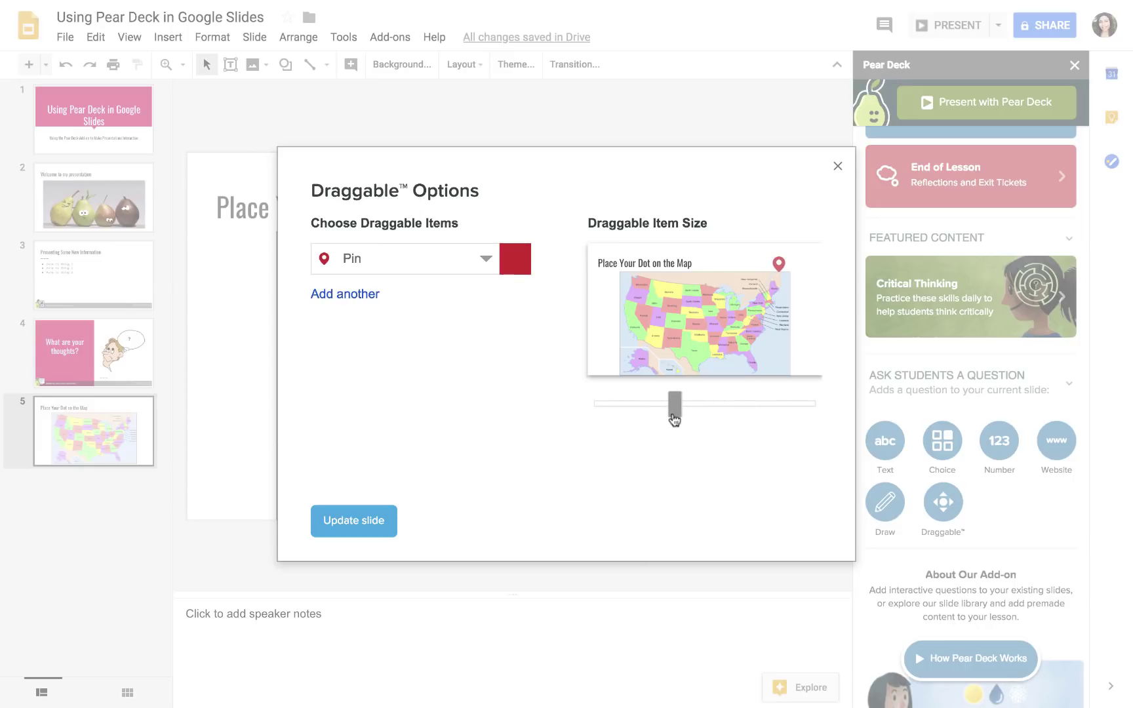
# - Add two more pins, colour the third green, and update the slide
pyautogui.click(359, 300)
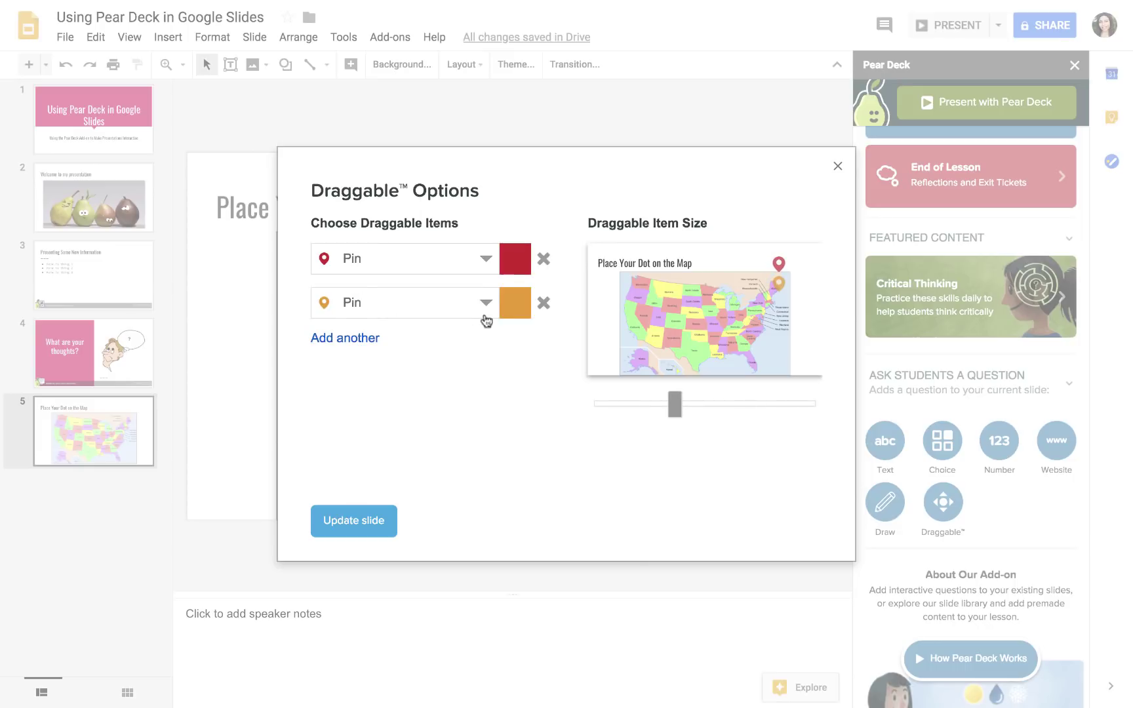
pyautogui.click(320, 338)
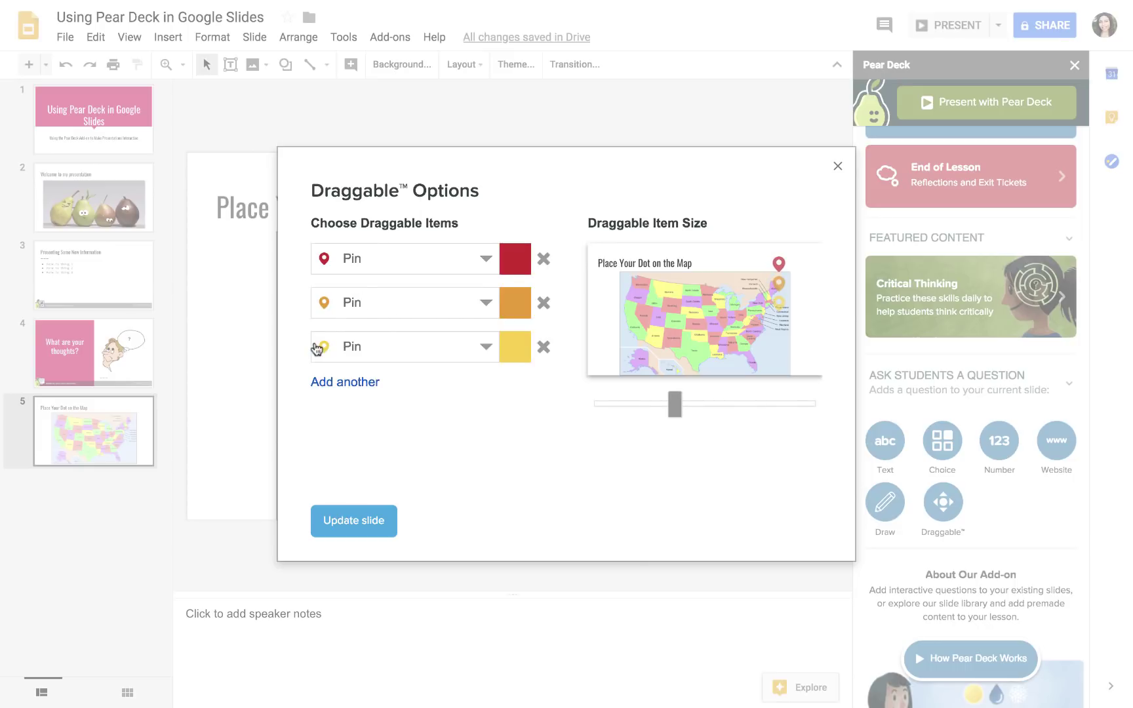
pyautogui.click(514, 353)
pyautogui.click(453, 383)
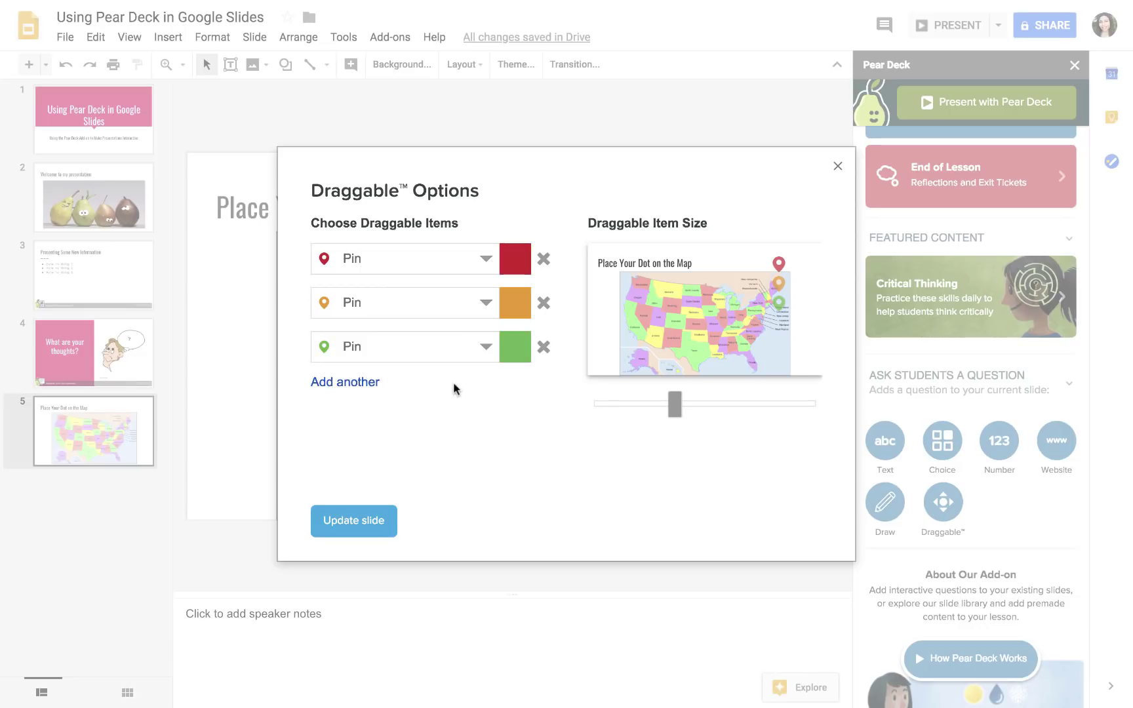
pyautogui.click(364, 532)
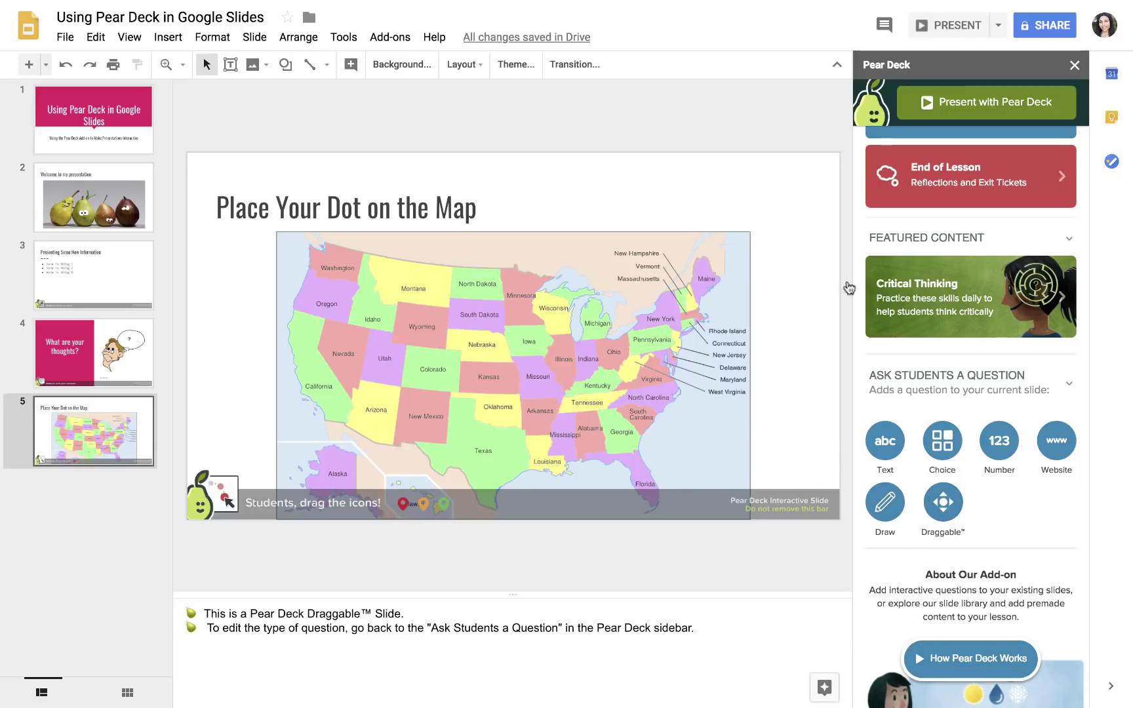
# - Add the Beginning of Lesson thumbs-up/thumbs-down 'ready to move on' Draggable™ template slide
pyautogui.scroll(3, 893, 298)
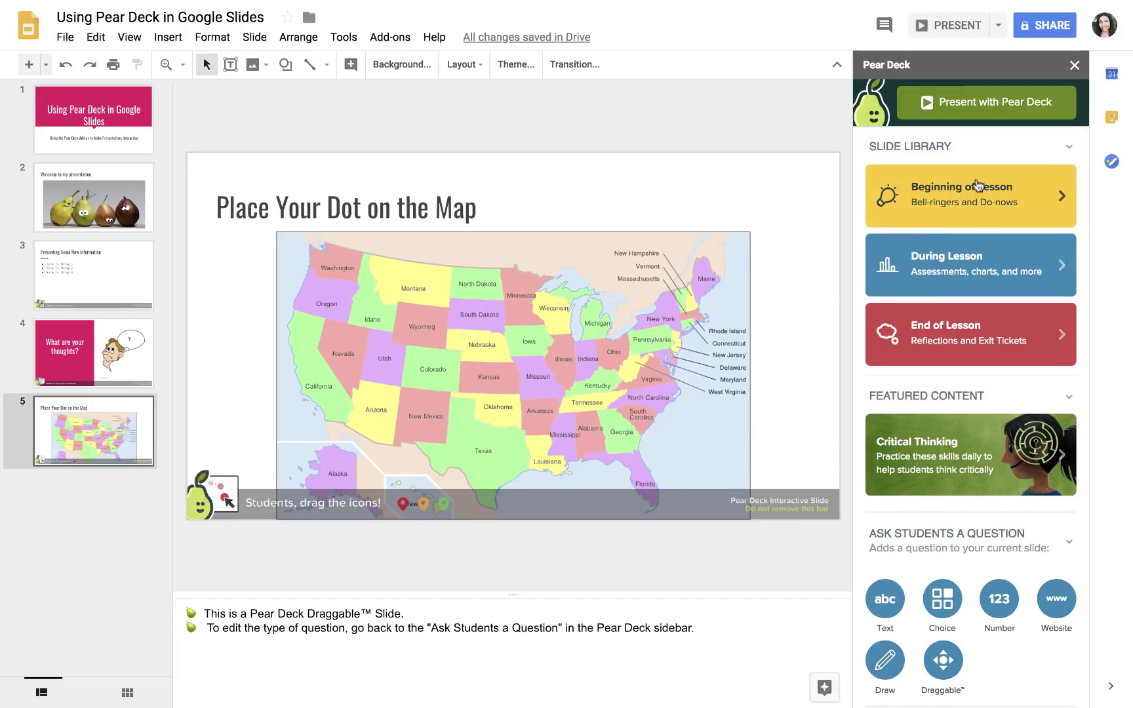
pyautogui.click(1002, 206)
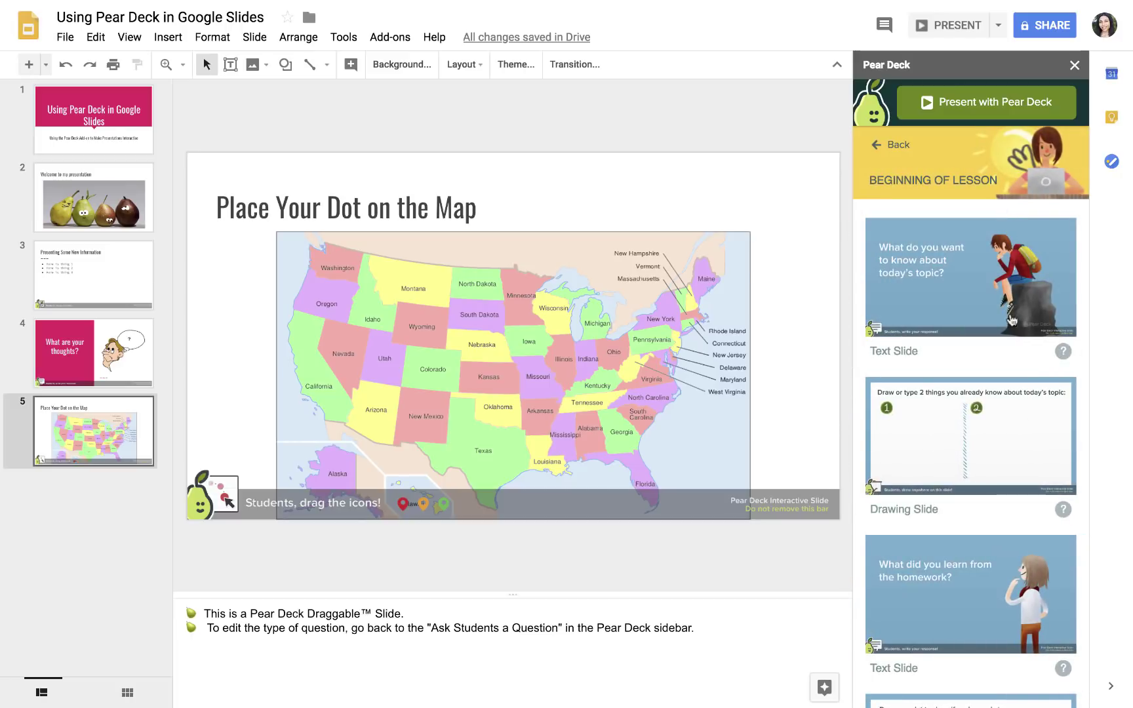
pyautogui.scroll(-3, 923, 607)
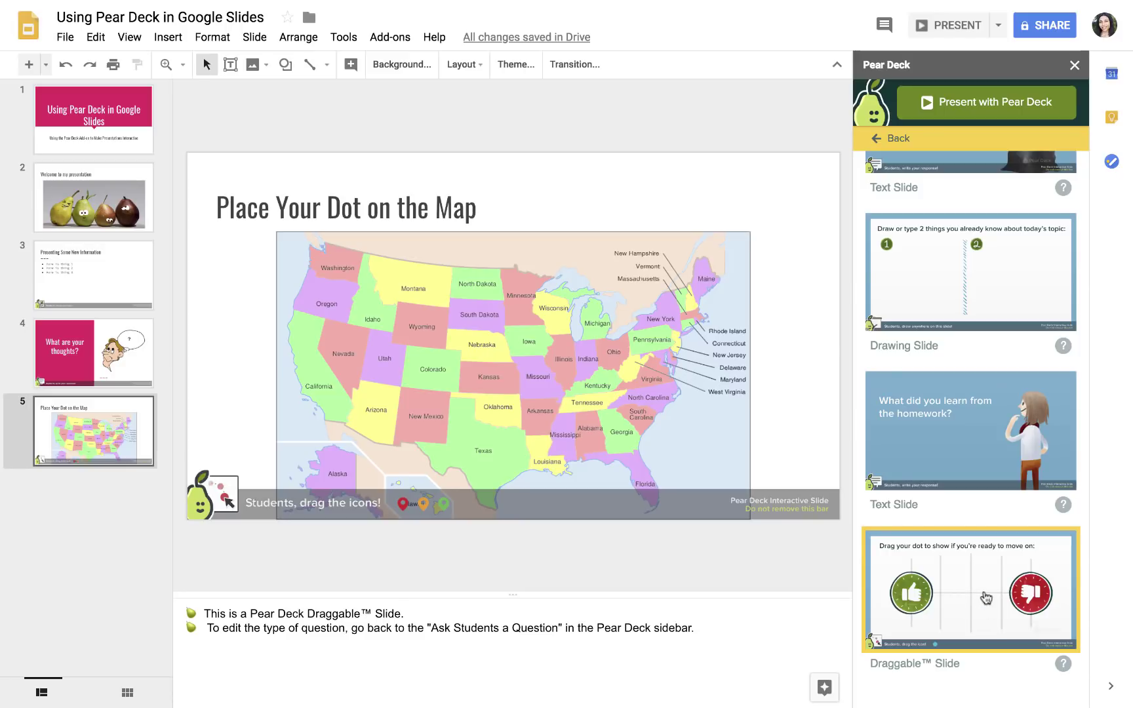
pyautogui.click(985, 598)
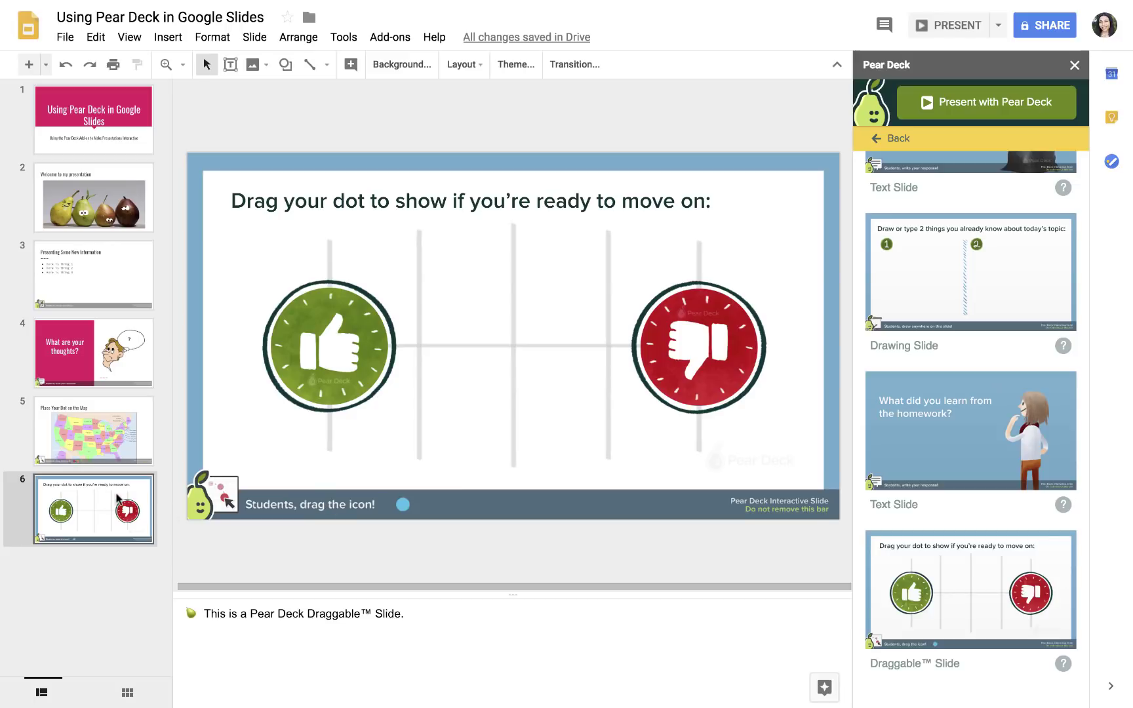
# - Move the thumbs slide to position 4 and retitle it 'Do you agree or disagree?'
pyautogui.moveTo(119, 502); pyautogui.dragTo(140, 319)
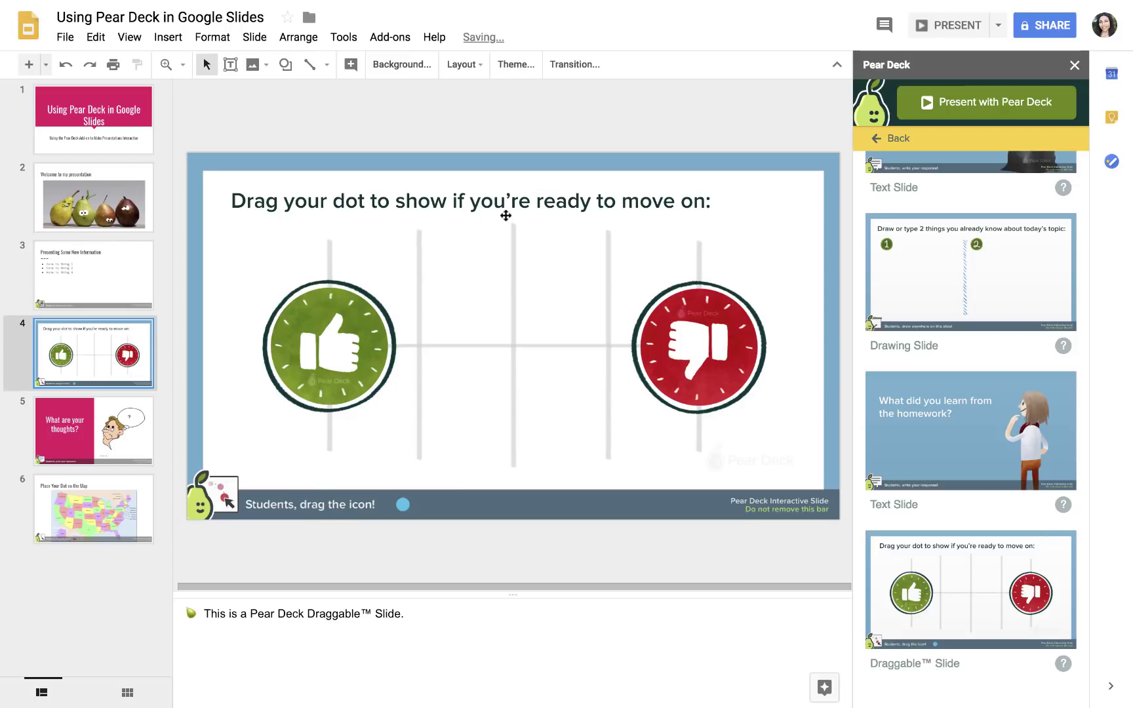
pyautogui.tripleClick(459, 201)
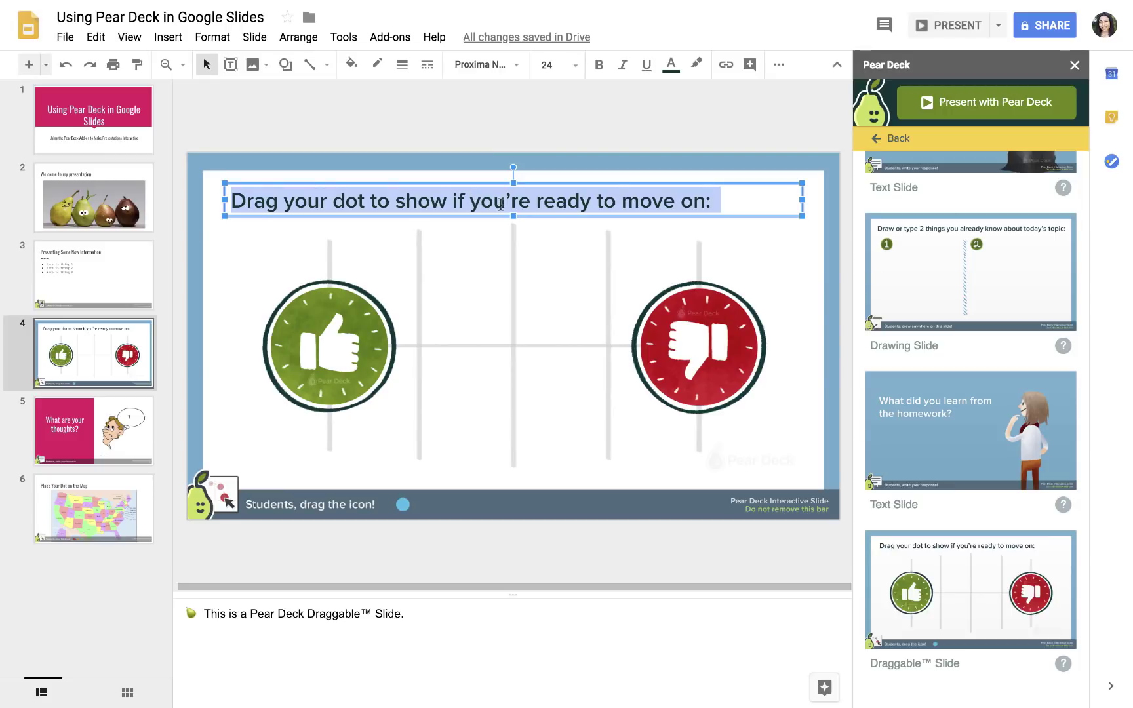
pyautogui.write('Do you agree o')
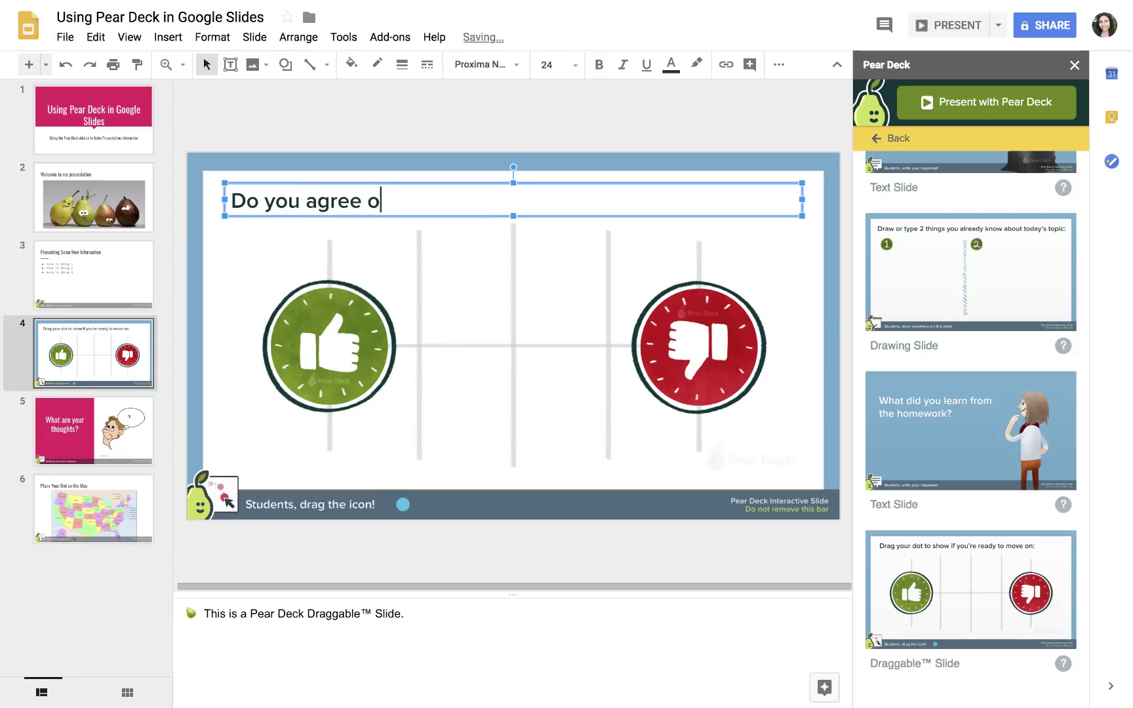
pyautogui.write('r disagree?')
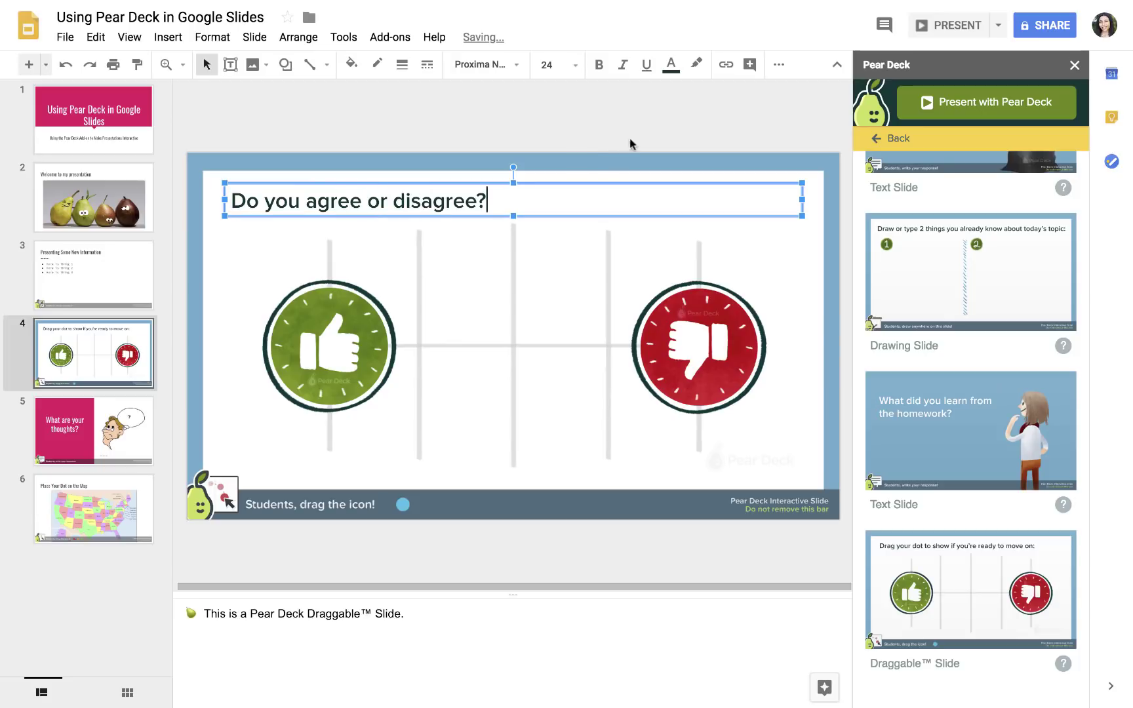
pyautogui.click(659, 131)
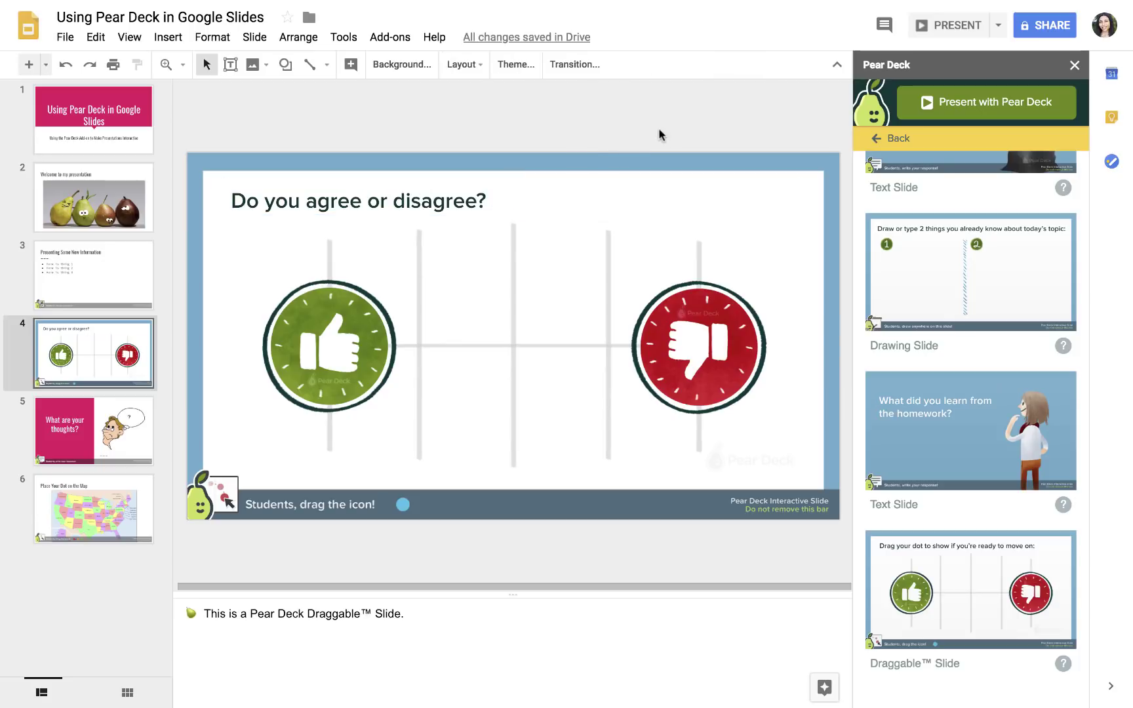
pyautogui.click(490, 505)
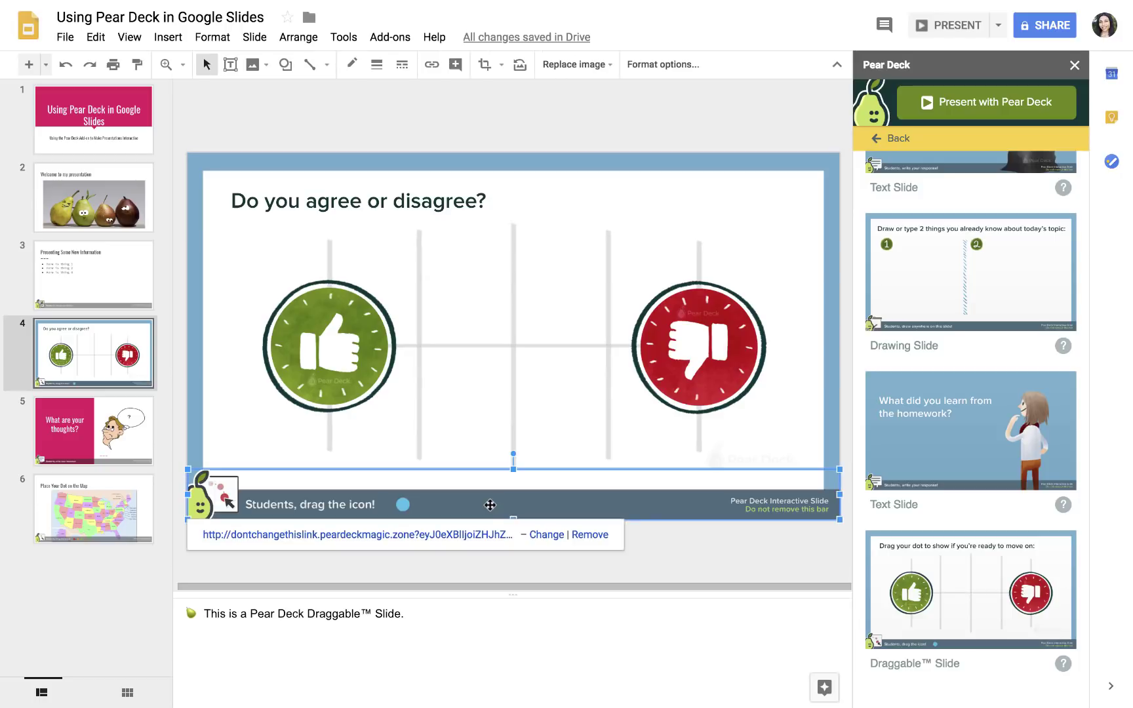
pyautogui.click(633, 104)
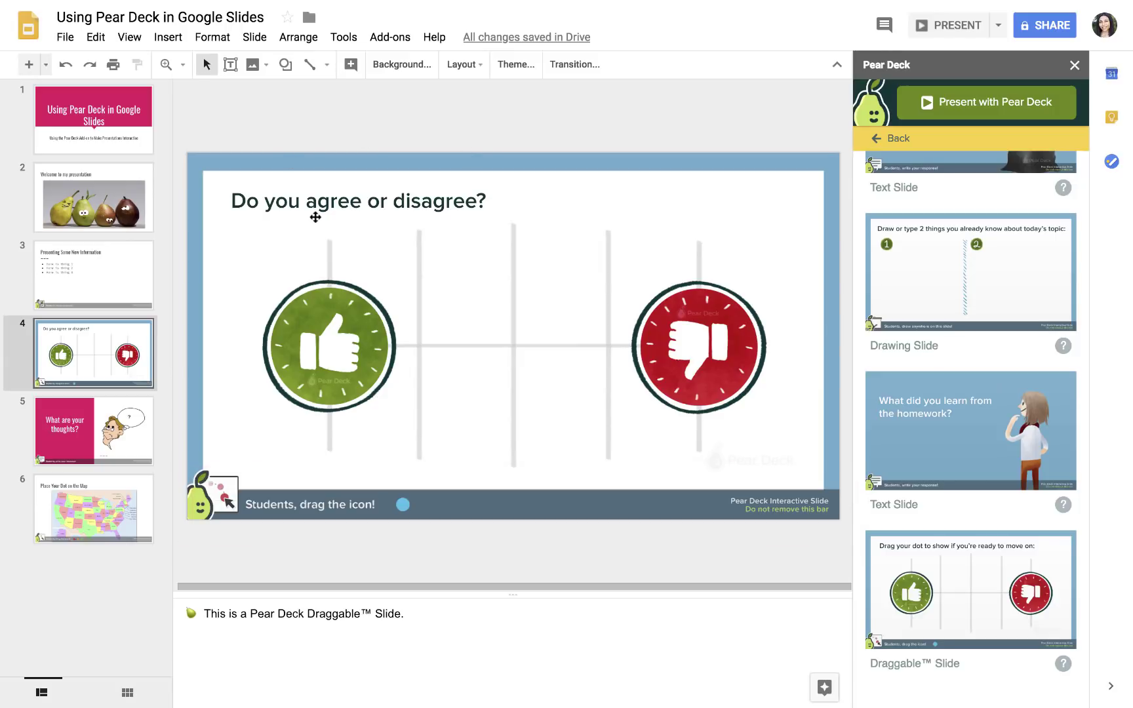
# - Insert the Pear Deck During Lesson timeline text slide and move it to the end as slide 7
pyautogui.click(351, 198)
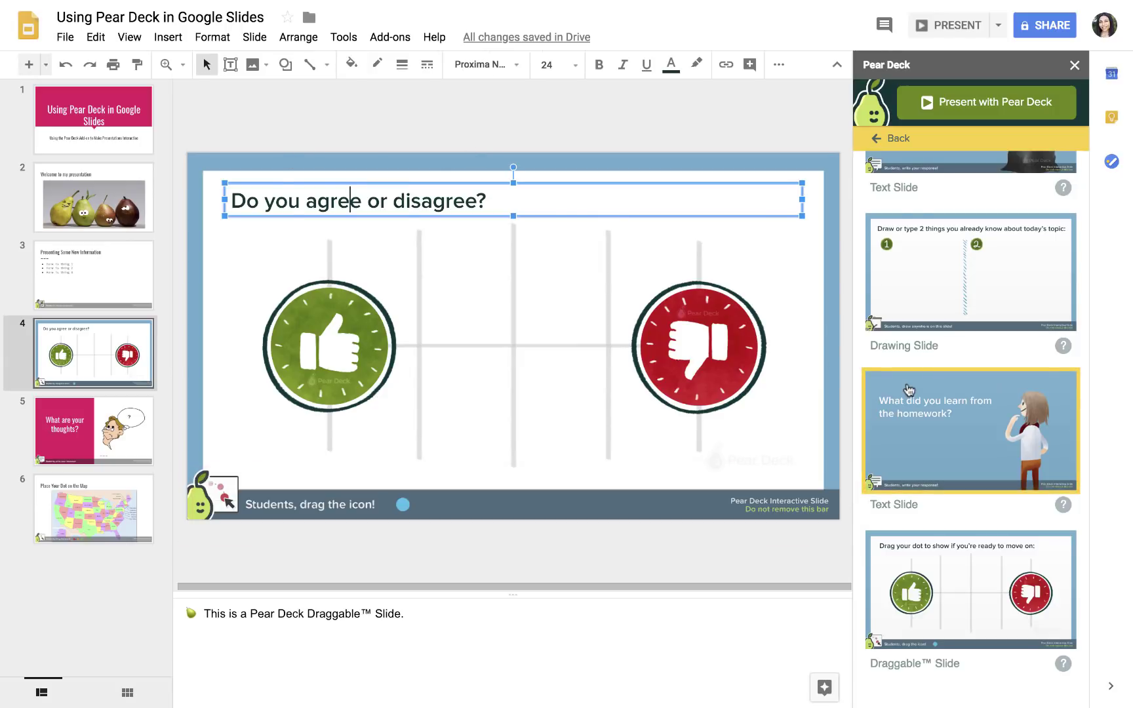
pyautogui.scroll(5, 909, 390)
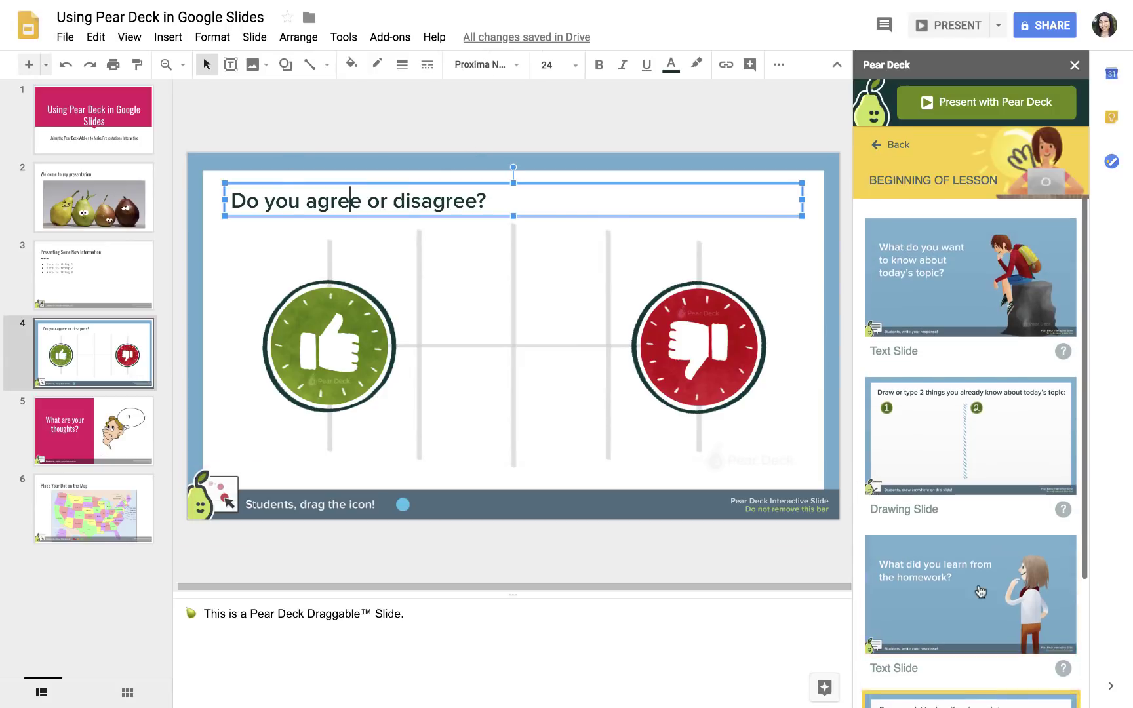
pyautogui.click(876, 147)
pyautogui.click(1038, 271)
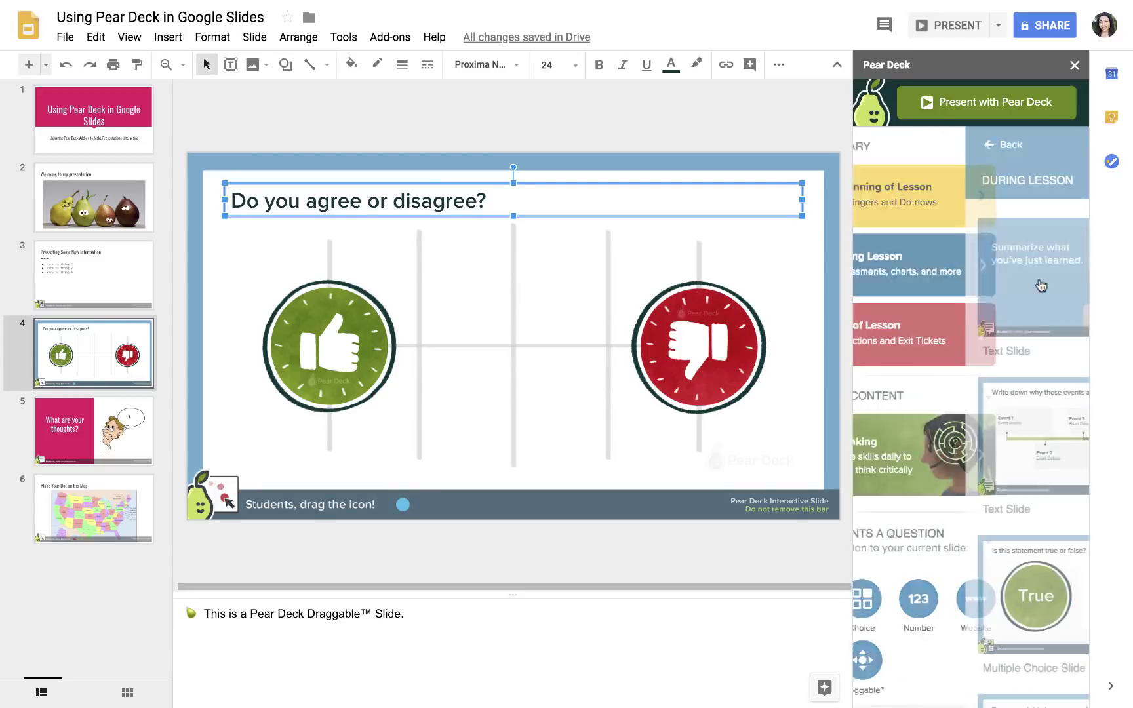
pyautogui.scroll(-1, 1023, 387)
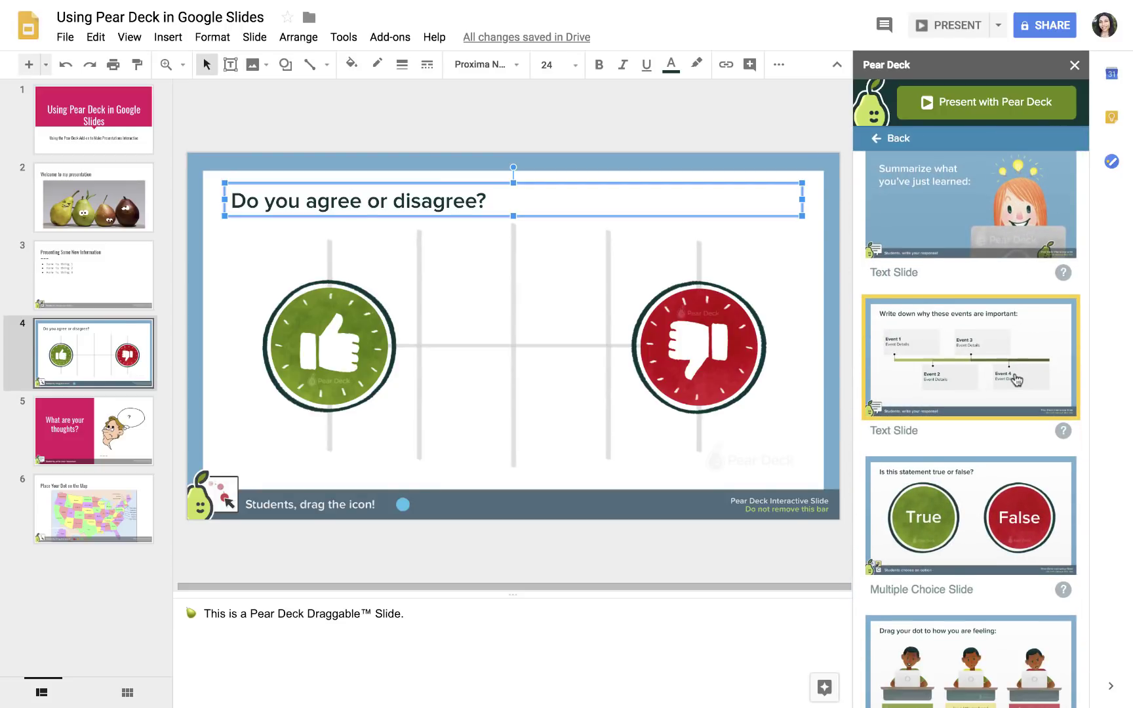
pyautogui.click(1030, 355)
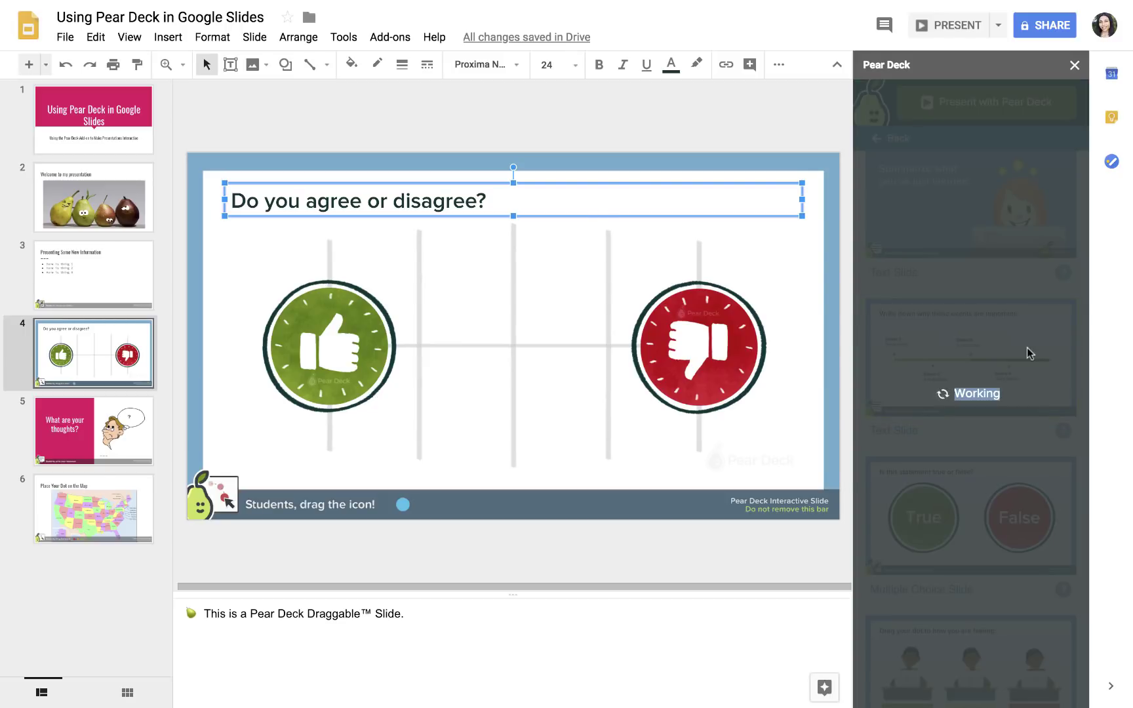
pyautogui.moveTo(86, 409); pyautogui.dragTo(68, 646)
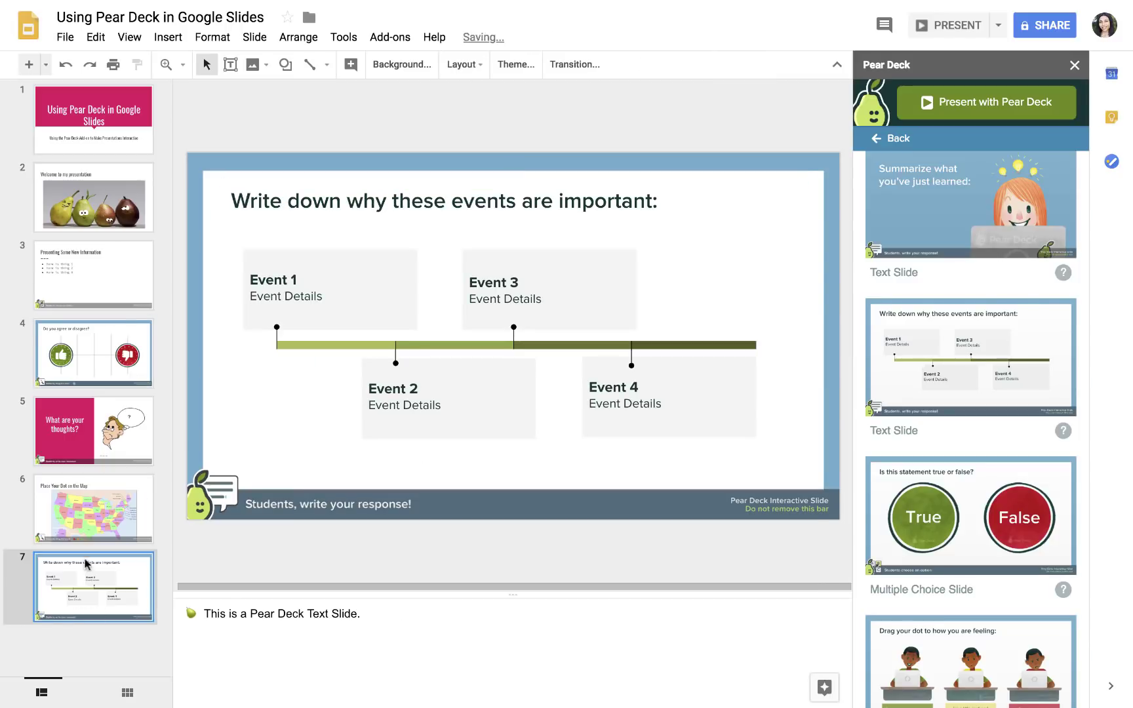
# - Append 'That I Can Edit' to Event 1's details so it reads 'Event Details That I Can Edit'
pyautogui.click(303, 292)
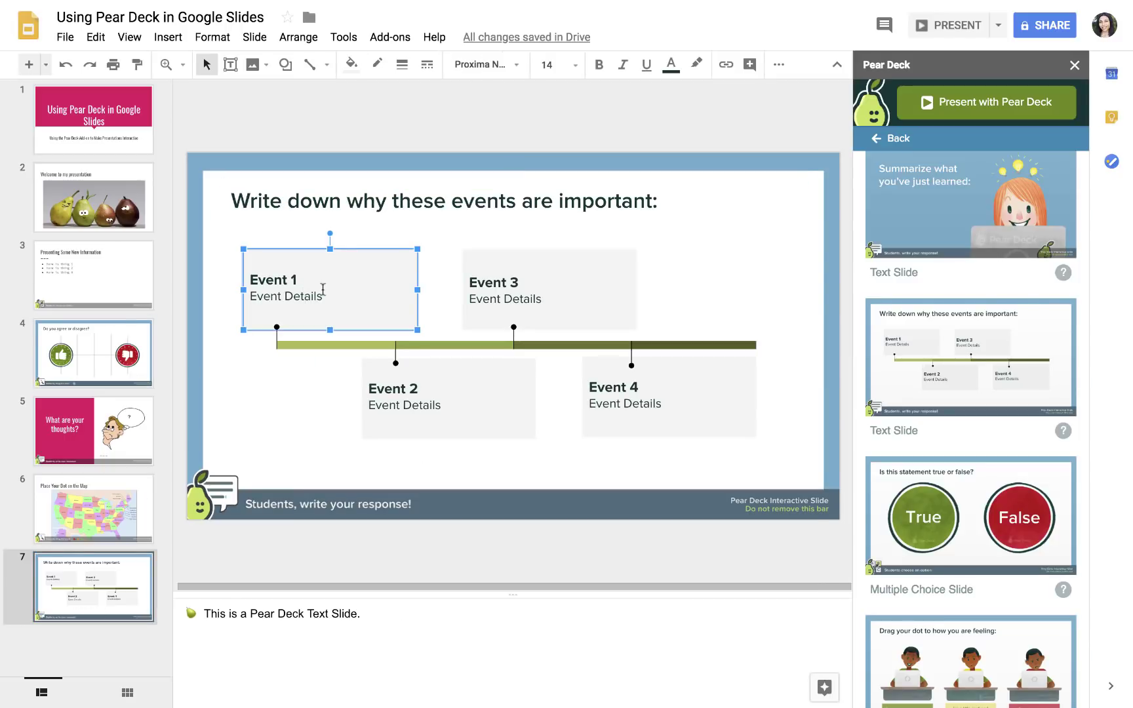
pyautogui.press('Right')
pyautogui.press('Right')
pyautogui.press('Right')
pyautogui.press('Right')
pyautogui.write('That I Can Edit')
pyautogui.click(274, 467)
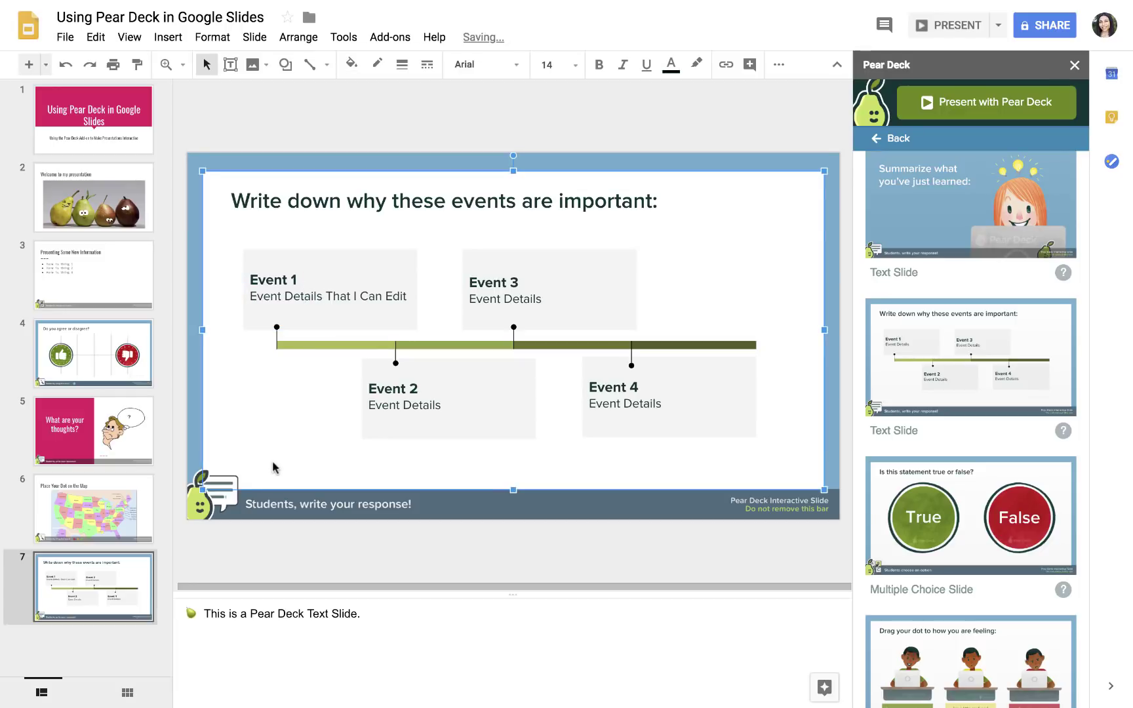
# - Add the Pear Deck True/False multiple choice slide as slide 8
pyautogui.click(236, 498)
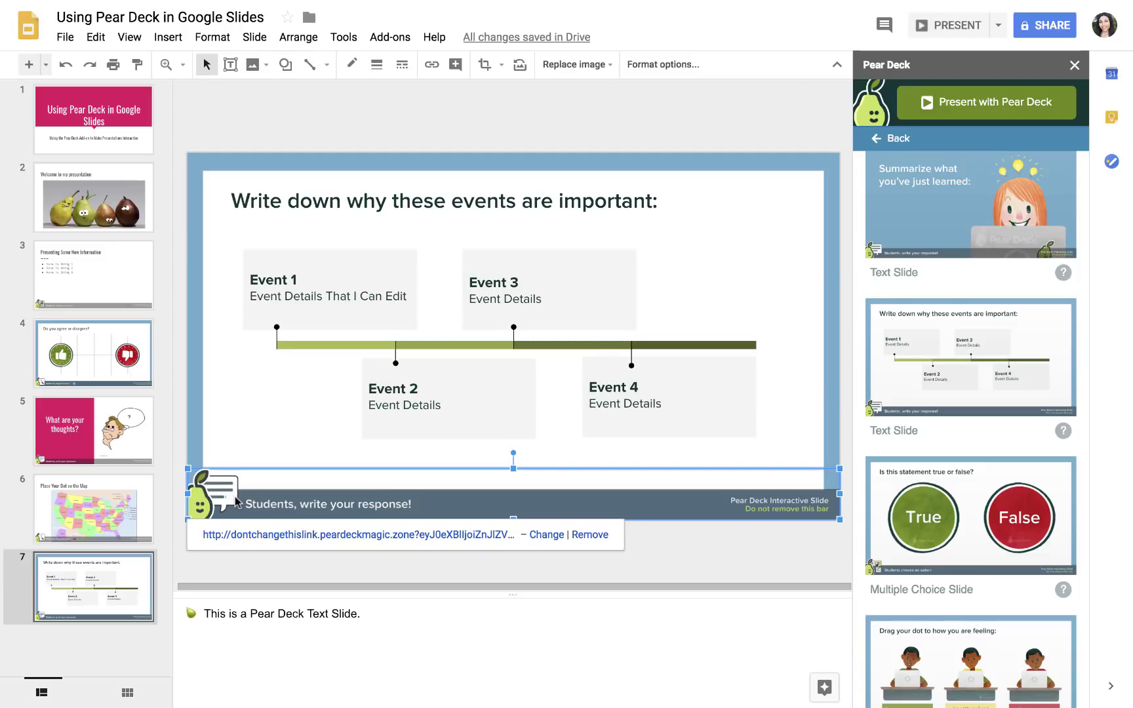
pyautogui.click(979, 499)
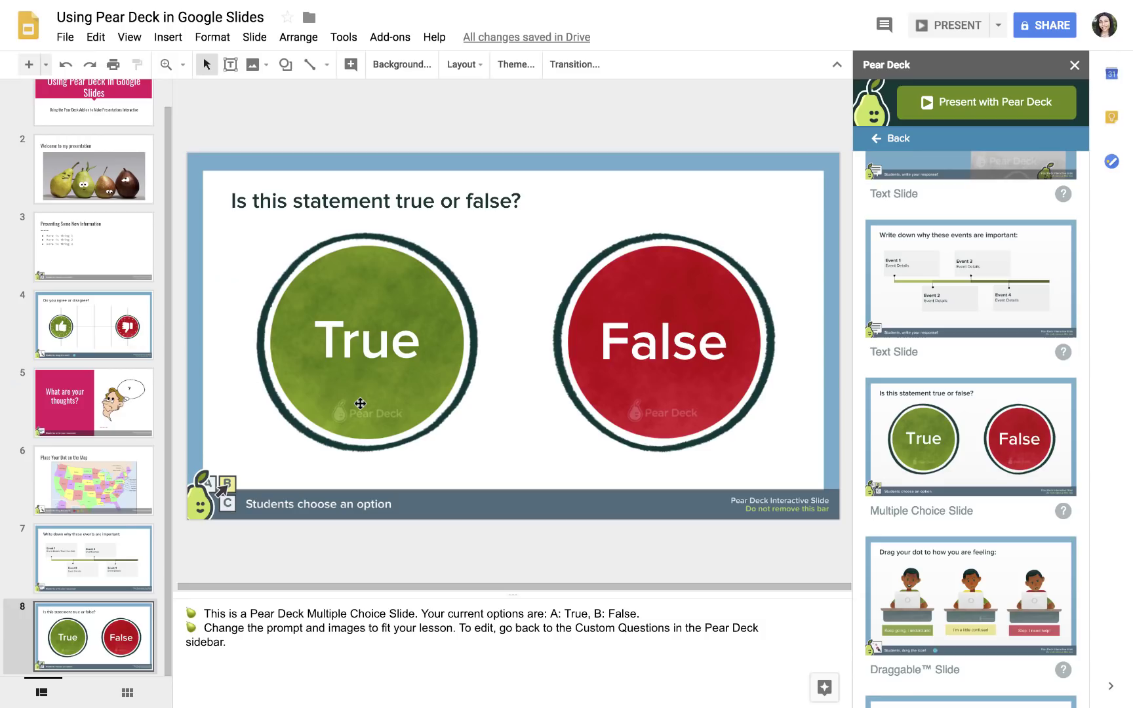
pyautogui.click(358, 402)
pyautogui.click(619, 381)
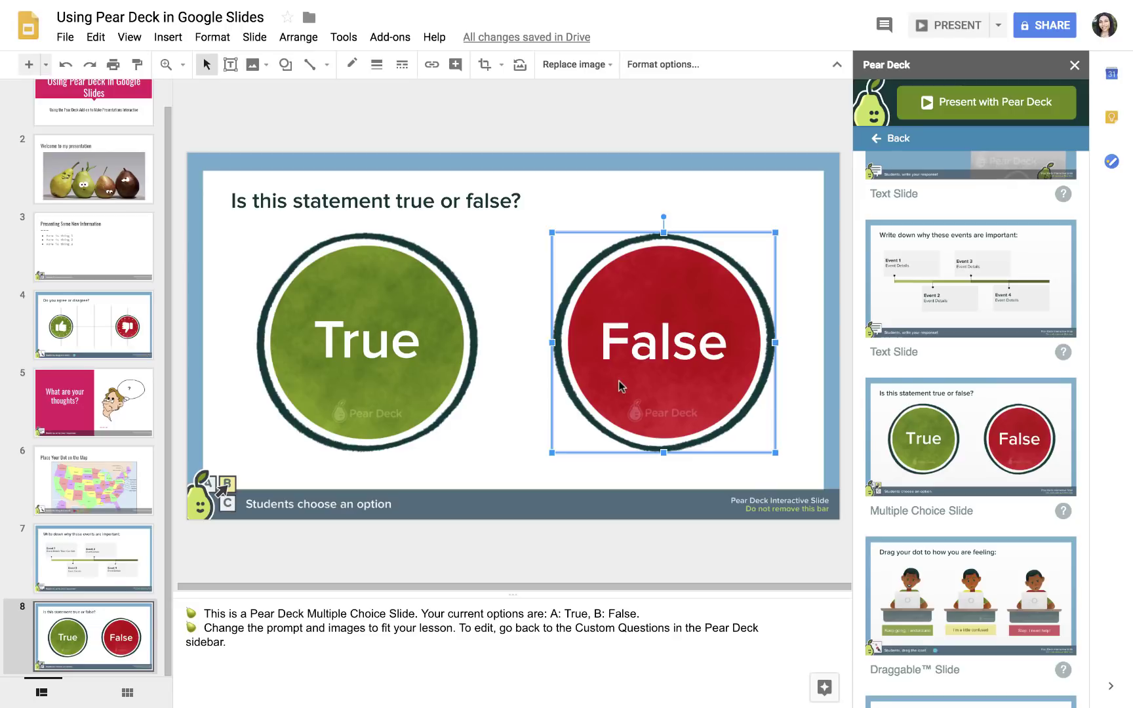
# - Retitle the question 'Do you agree or disagree?' and relabel the True circle as Agree
pyautogui.click(292, 201)
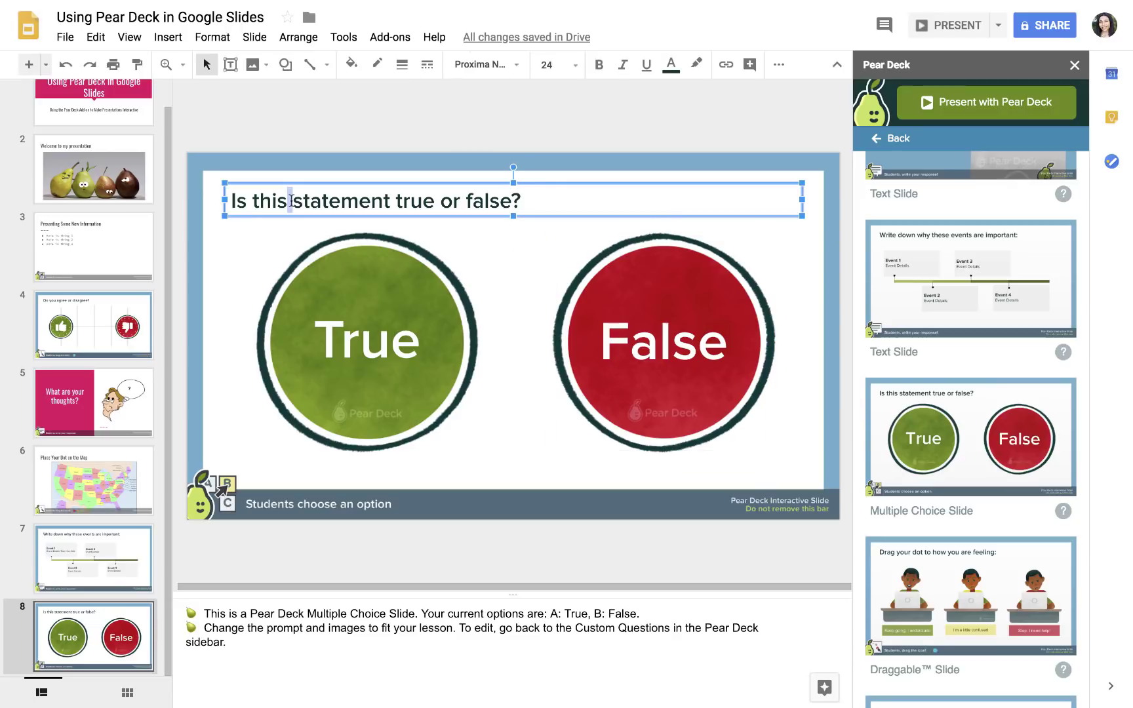
pyautogui.tripleClick(291, 201)
pyautogui.write('Do you agree or disagree?')
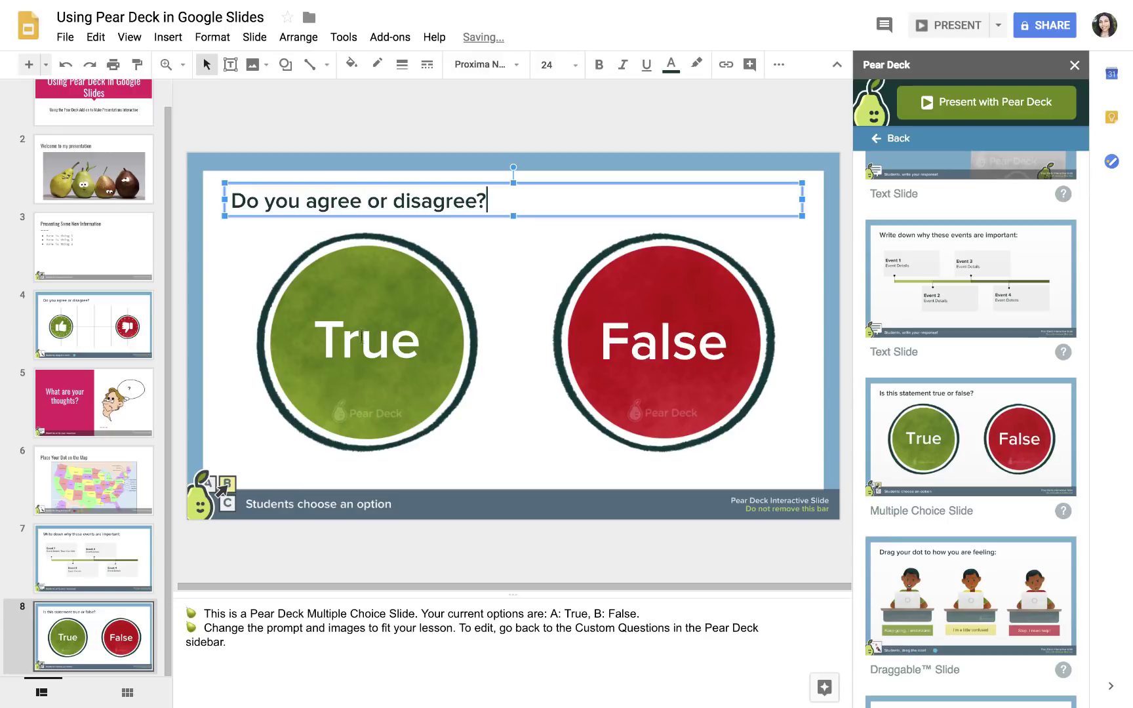
pyautogui.doubleClick(359, 340)
pyautogui.write('Agree')
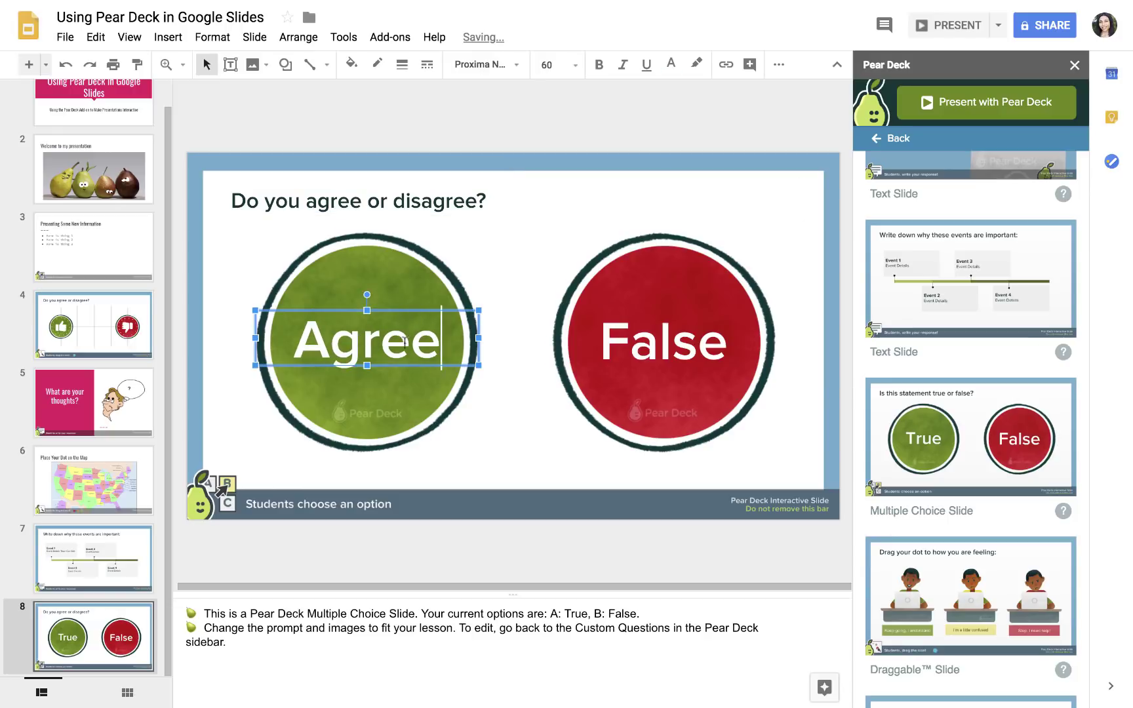
# - Relabel the False circle as Disagree at font size 58
pyautogui.doubleClick(663, 341)
pyautogui.write('Disagree')
pyautogui.hotkey('ctrl', 'a')
pyautogui.click(551, 65)
pyautogui.write('58')
pyautogui.press('Return')
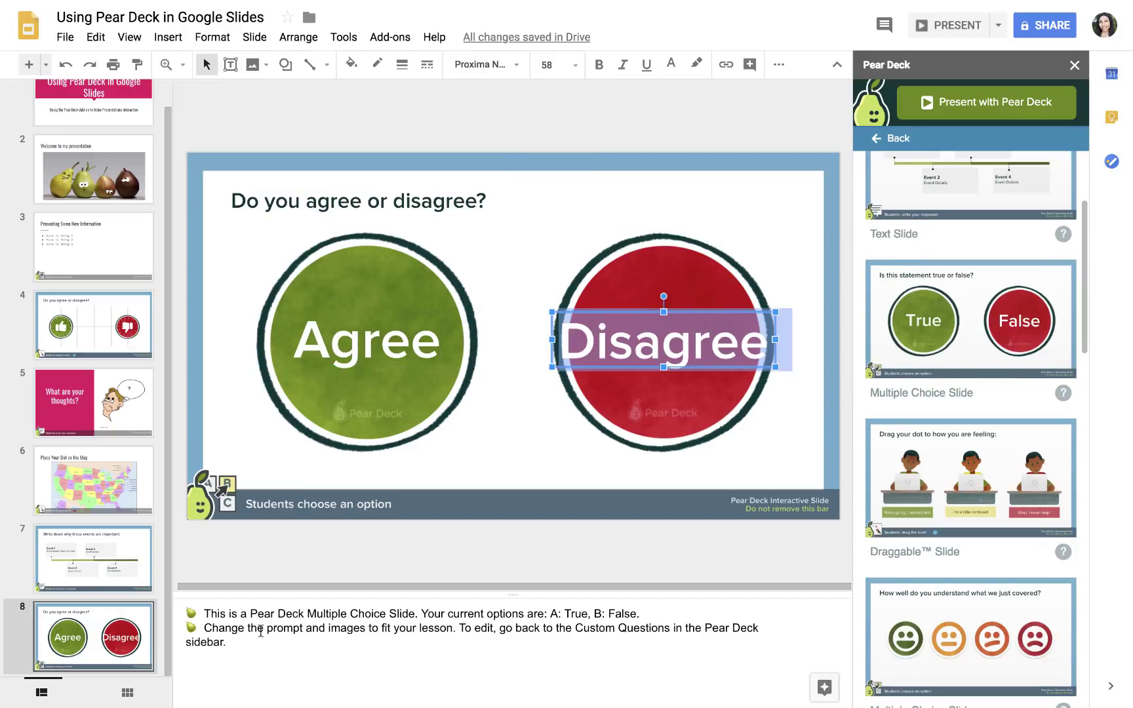
pyautogui.click(371, 508)
pyautogui.scroll(3, 859, 576)
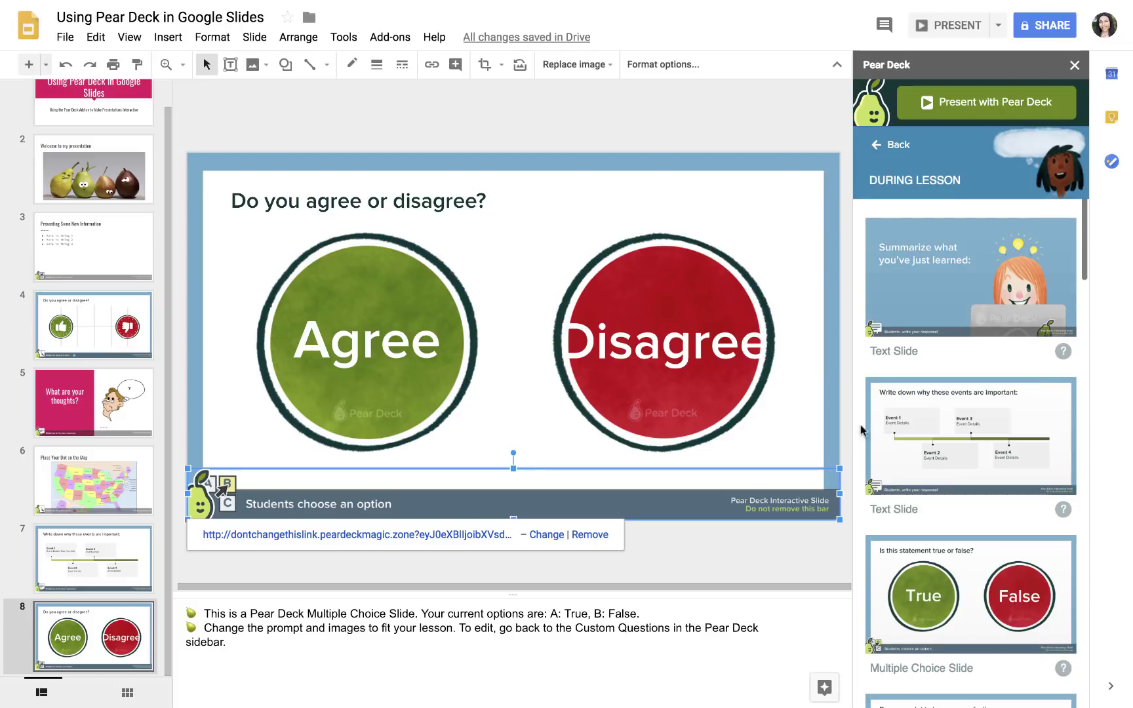
# - Attach a Pear Deck Choice question with options Agree and Disagree to slide 8 and update it
pyautogui.click(879, 139)
pyautogui.scroll(-2, 946, 520)
pyautogui.scroll(-1, 946, 520)
pyautogui.click(945, 525)
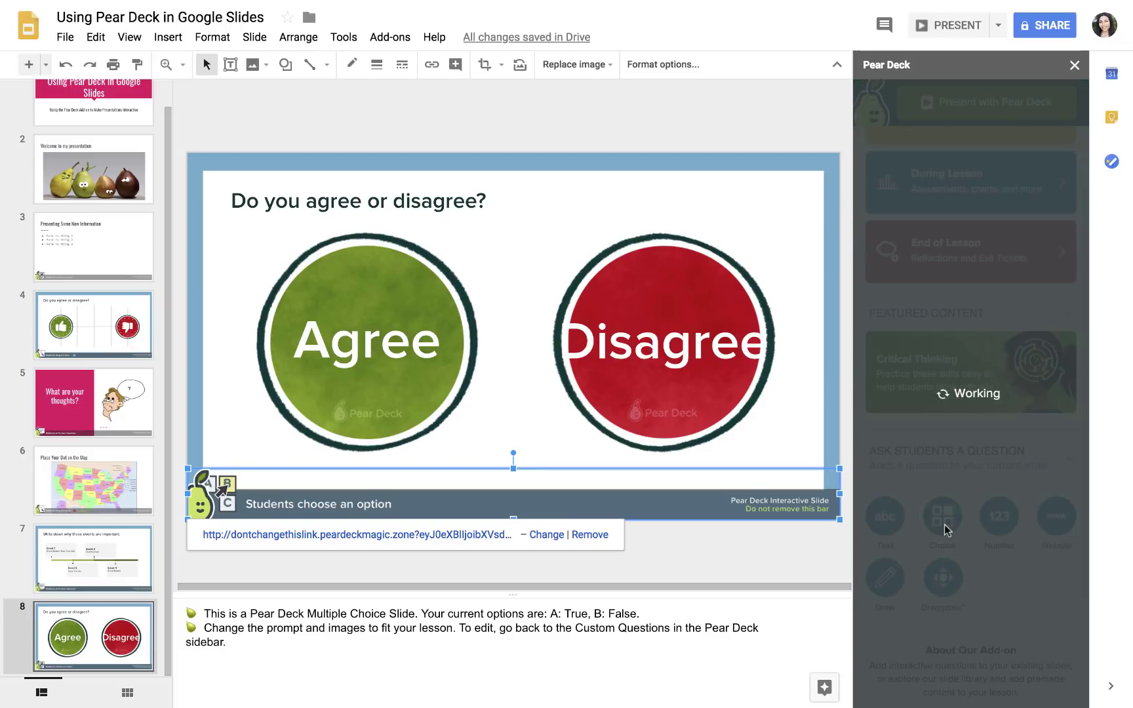
pyautogui.write('Agree')
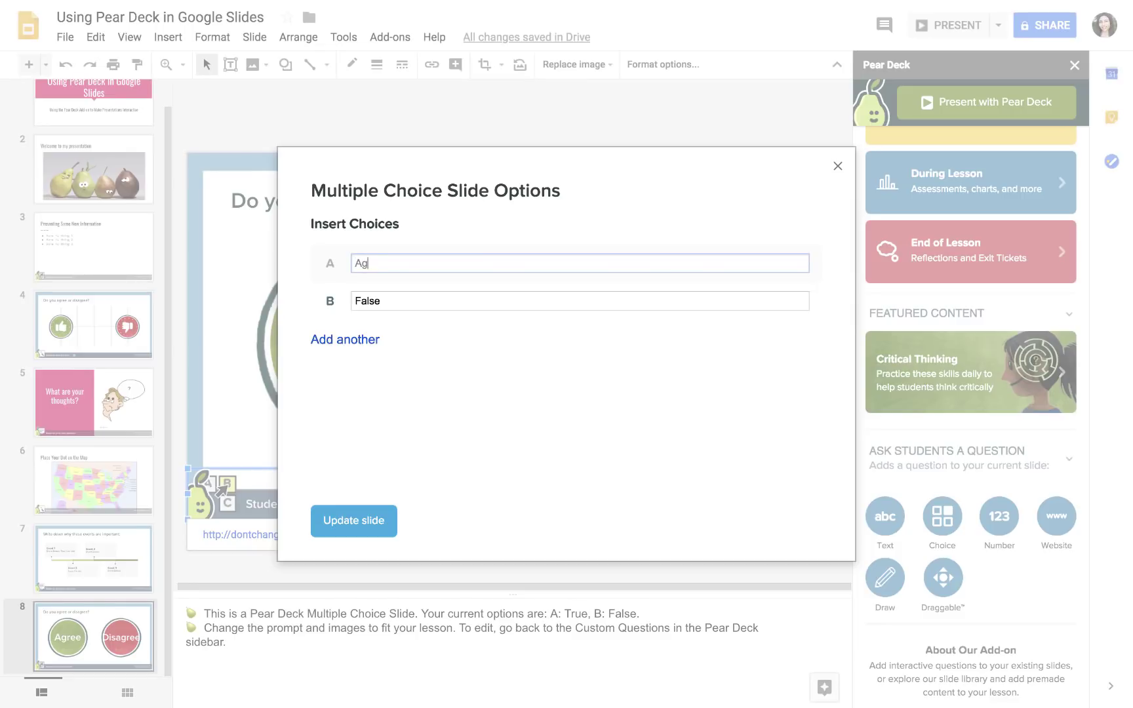
pyautogui.press('Tab')
pyautogui.write('Disagree')
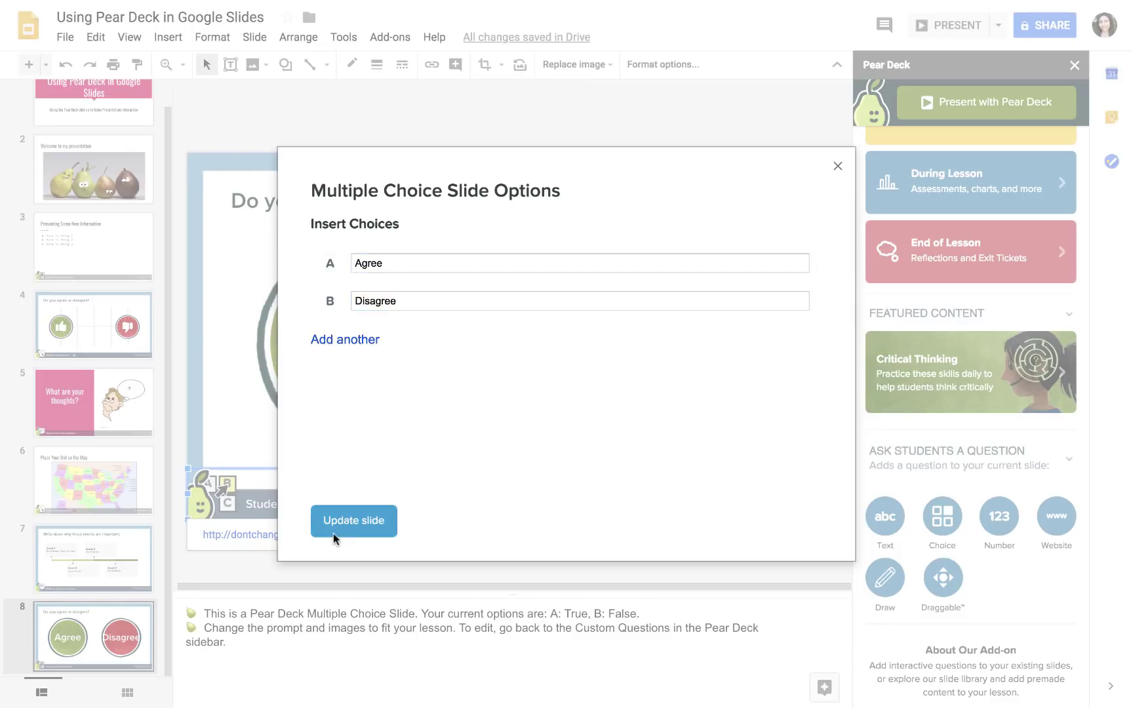
pyautogui.click(341, 528)
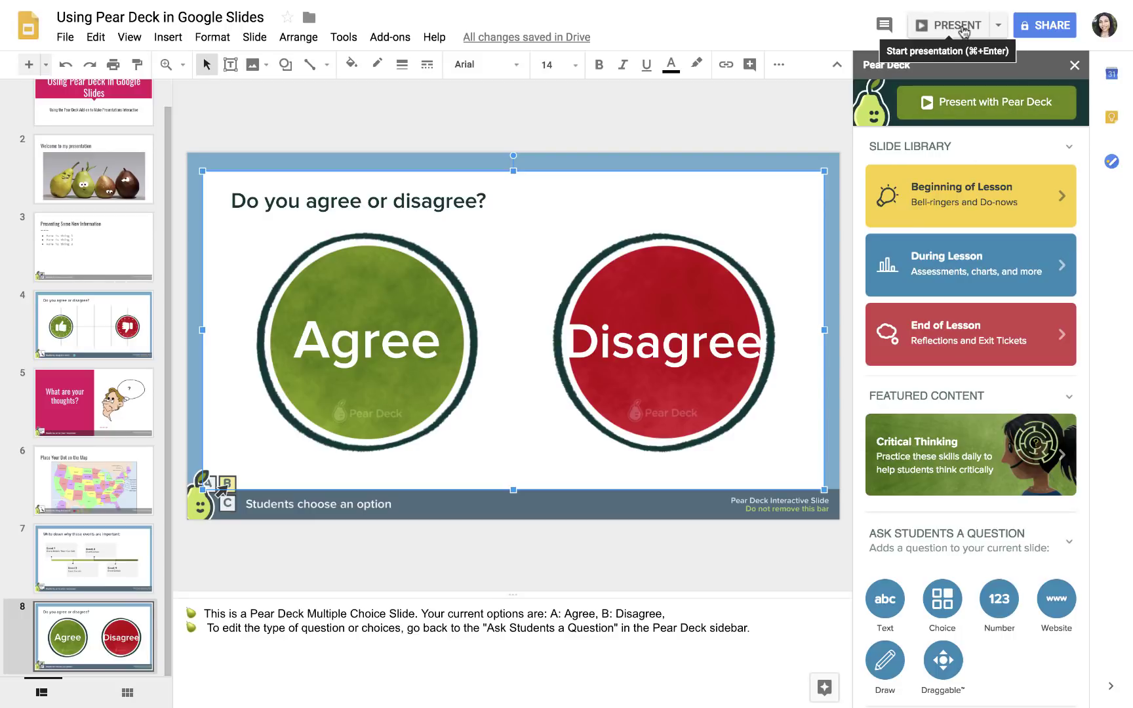
# - Launch the Pear Deck add-on from the Add-ons menu and present the deck with Pear Deck
pyautogui.press('Escape')
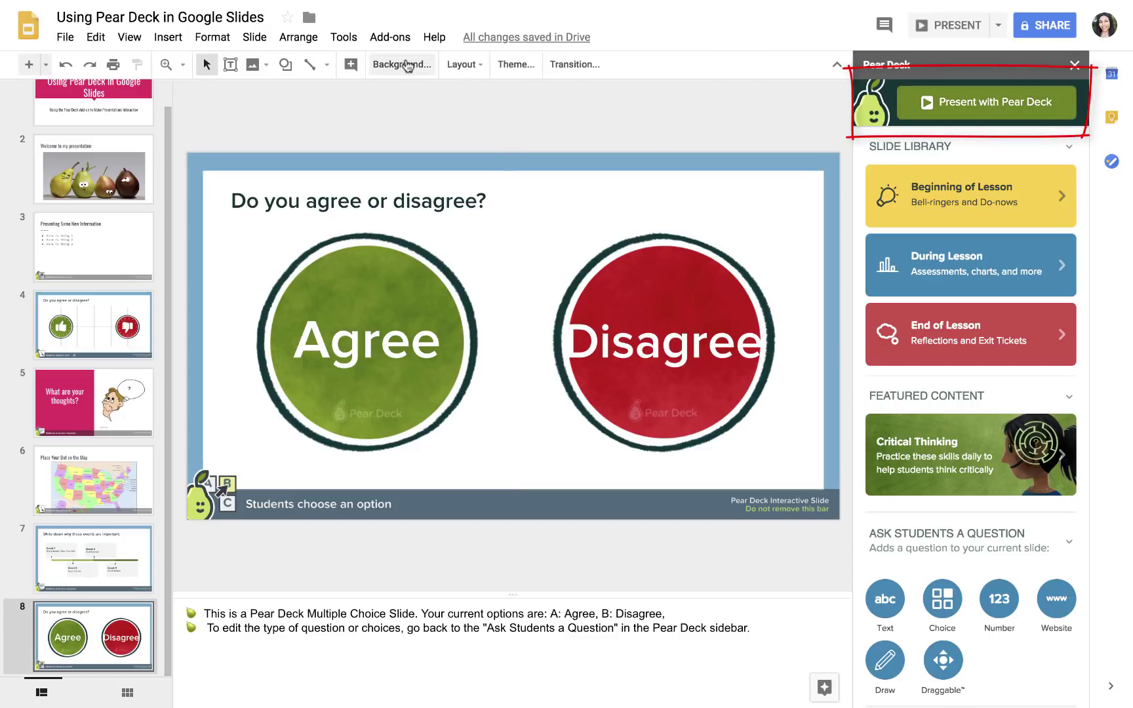
pyautogui.click(400, 38)
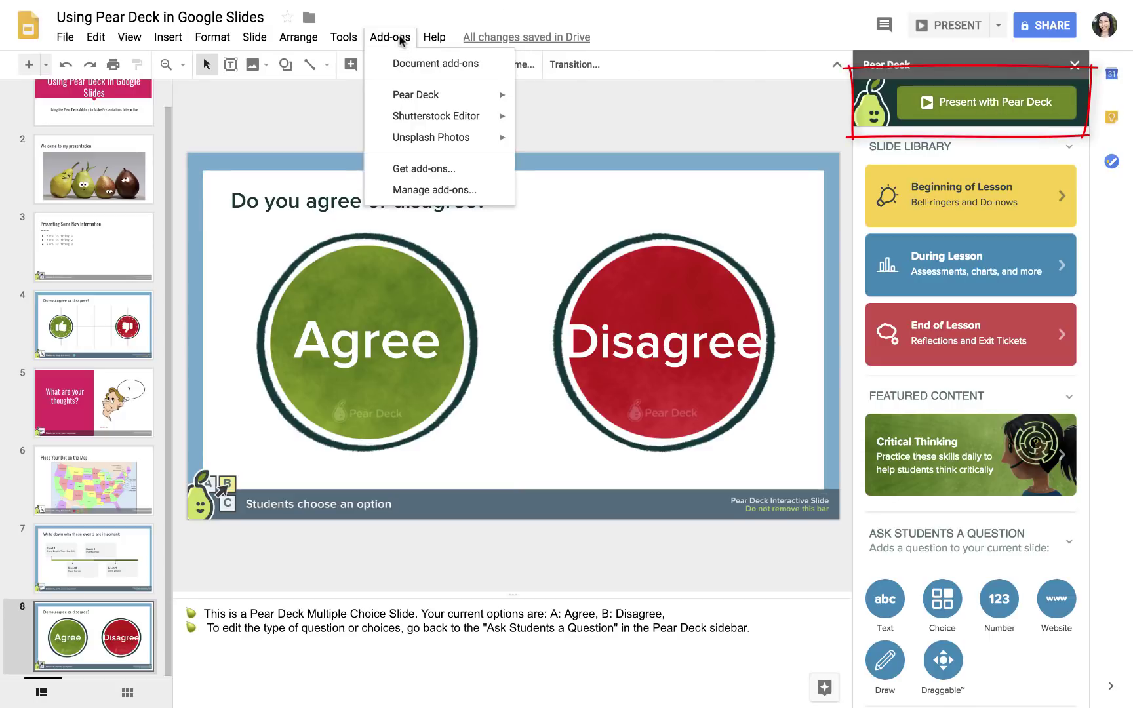
pyautogui.moveTo(463, 94)
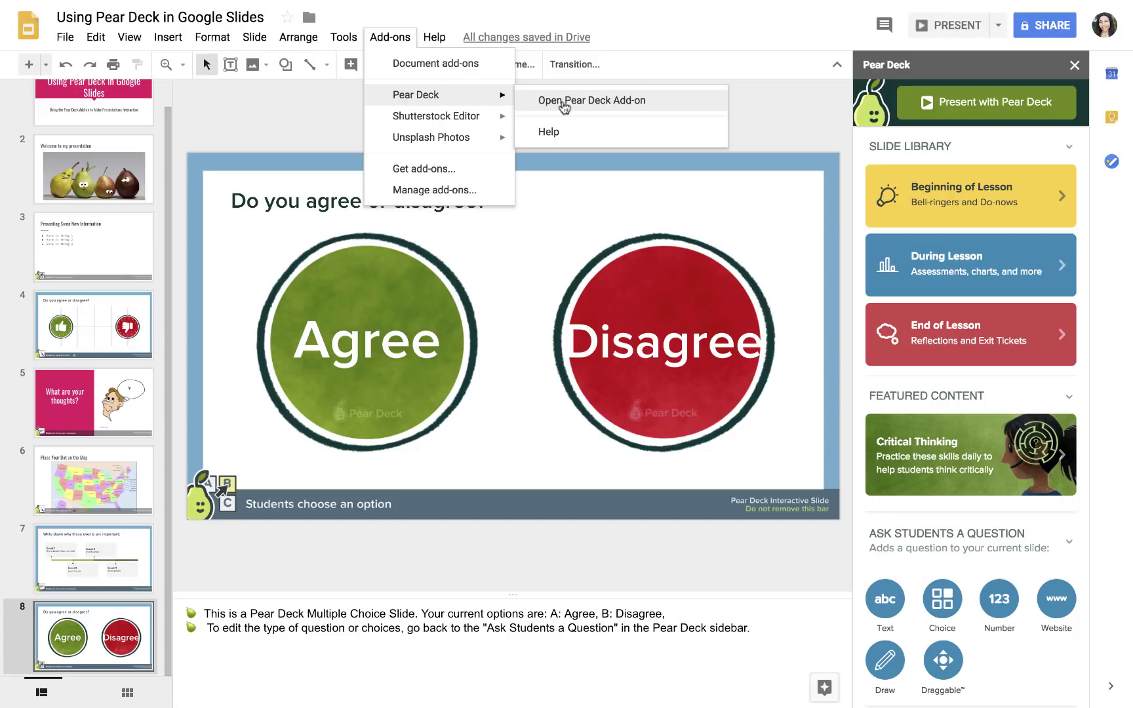
pyautogui.click(1042, 115)
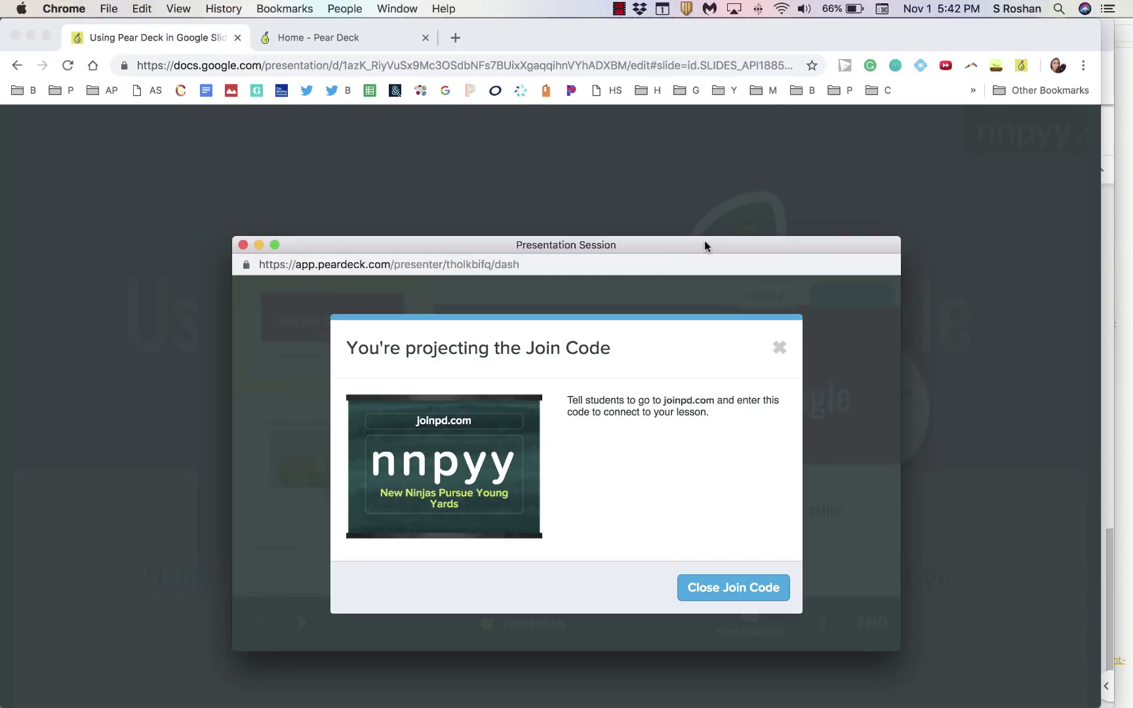
# - Close the Presentation Session popup and select the join code on the full-window overlay
pyautogui.click(243, 245)
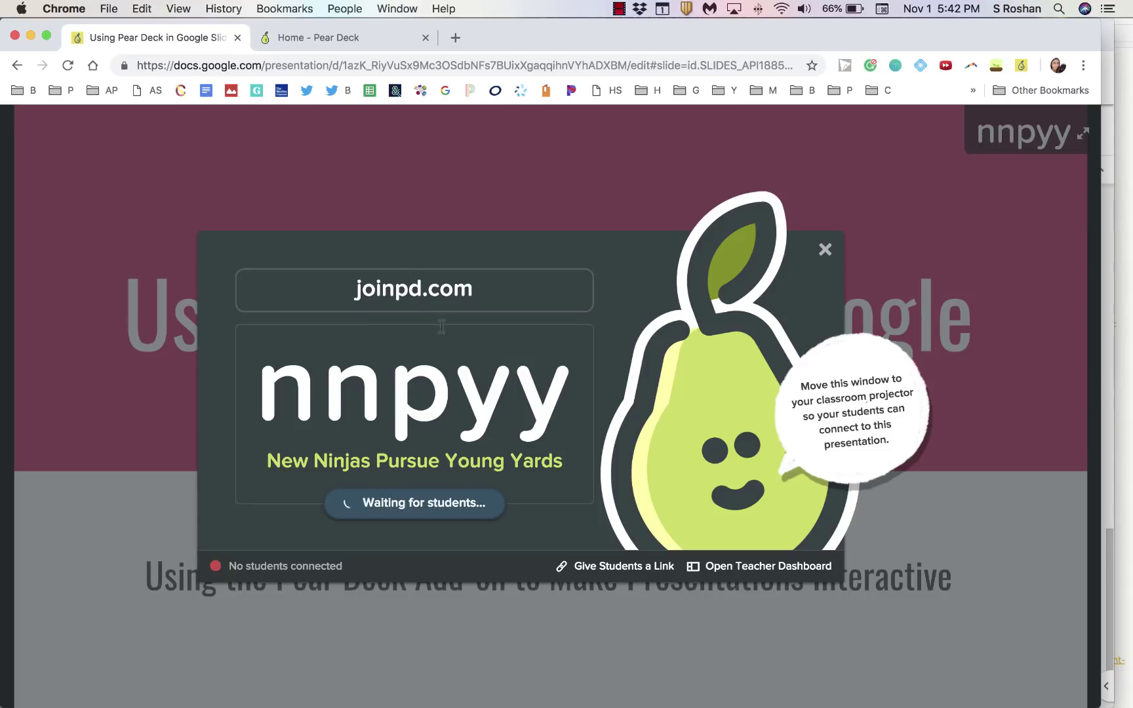
pyautogui.doubleClick(412, 402)
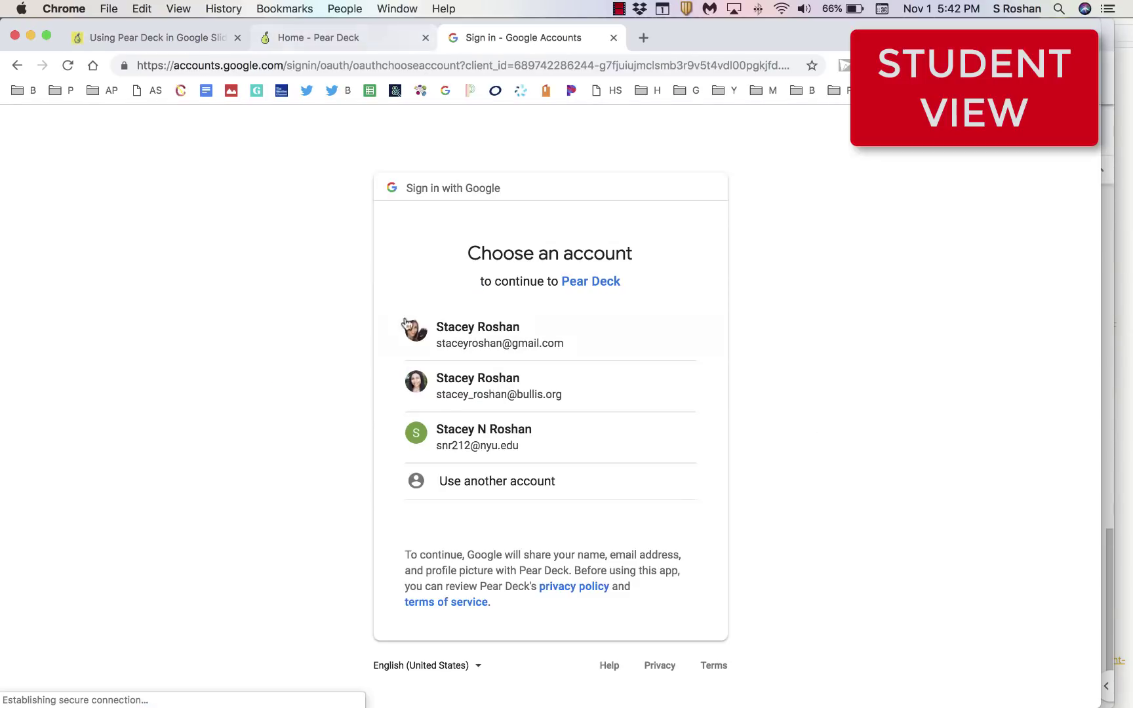
# - Sign in as a student, join the session with the join code, then return to the presenter tab
pyautogui.click(524, 394)
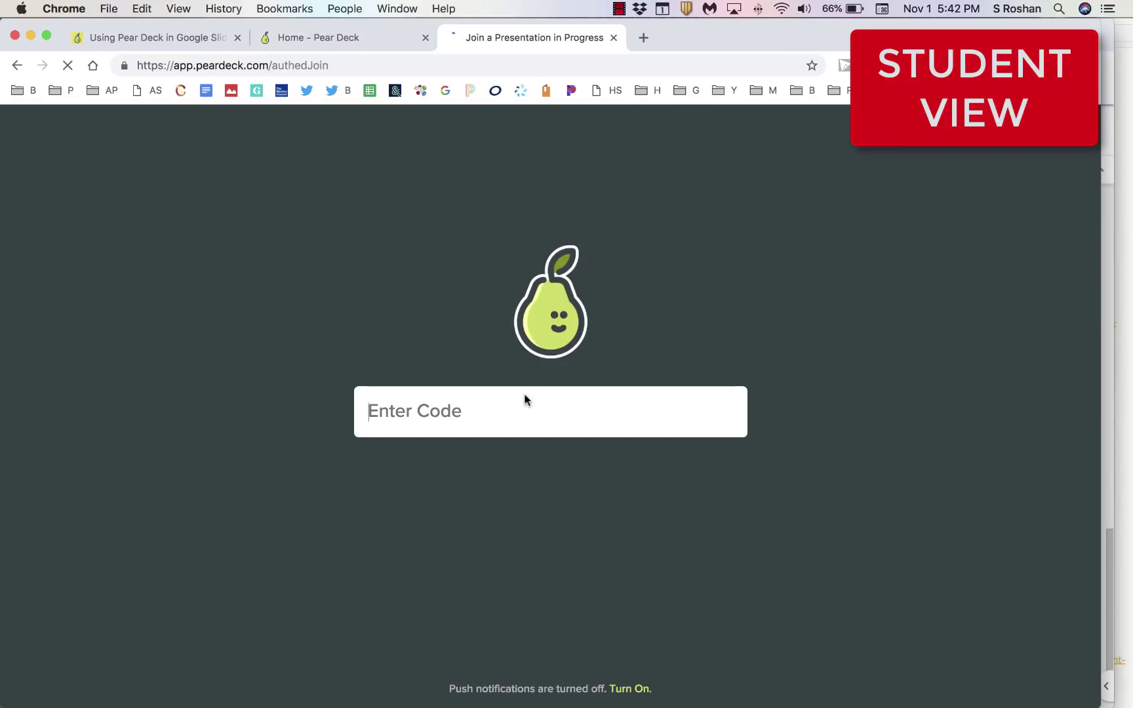
pyautogui.write('nnpyy')
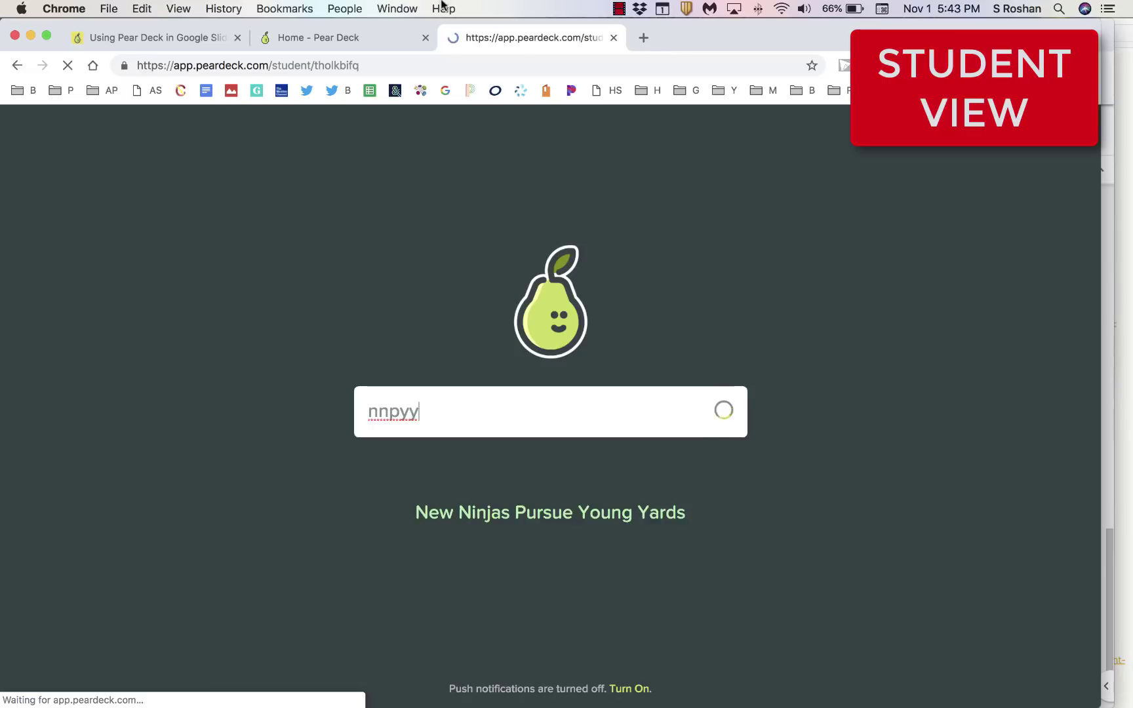
pyautogui.click(425, 37)
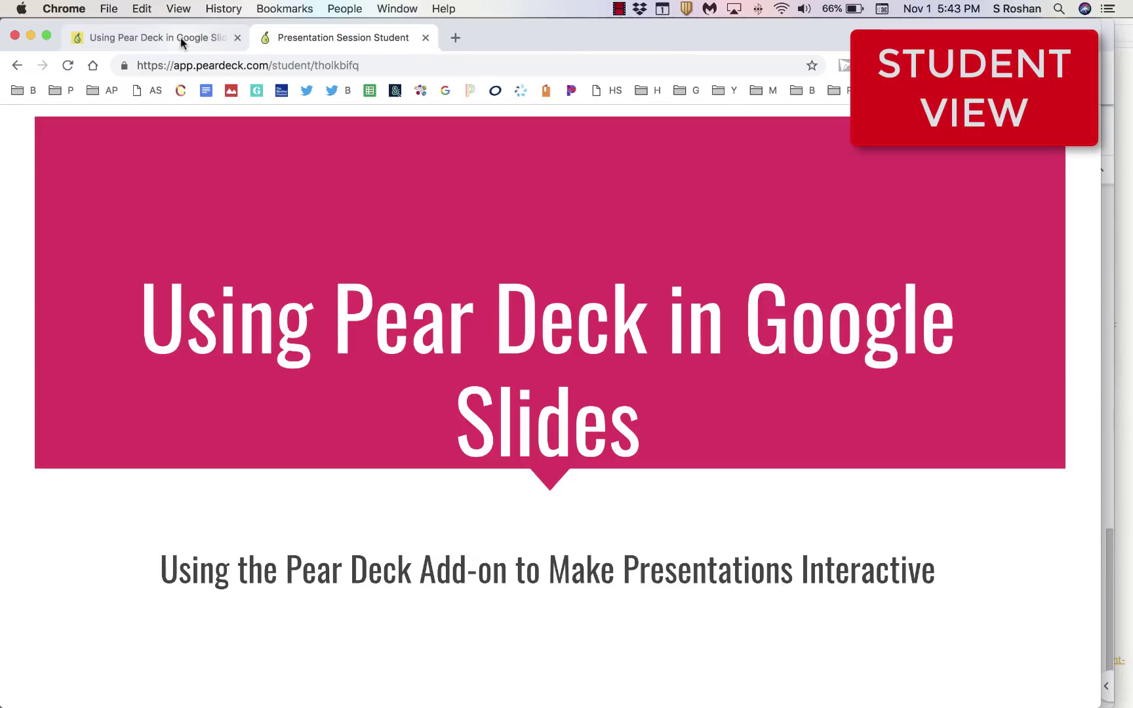
pyautogui.click(181, 37)
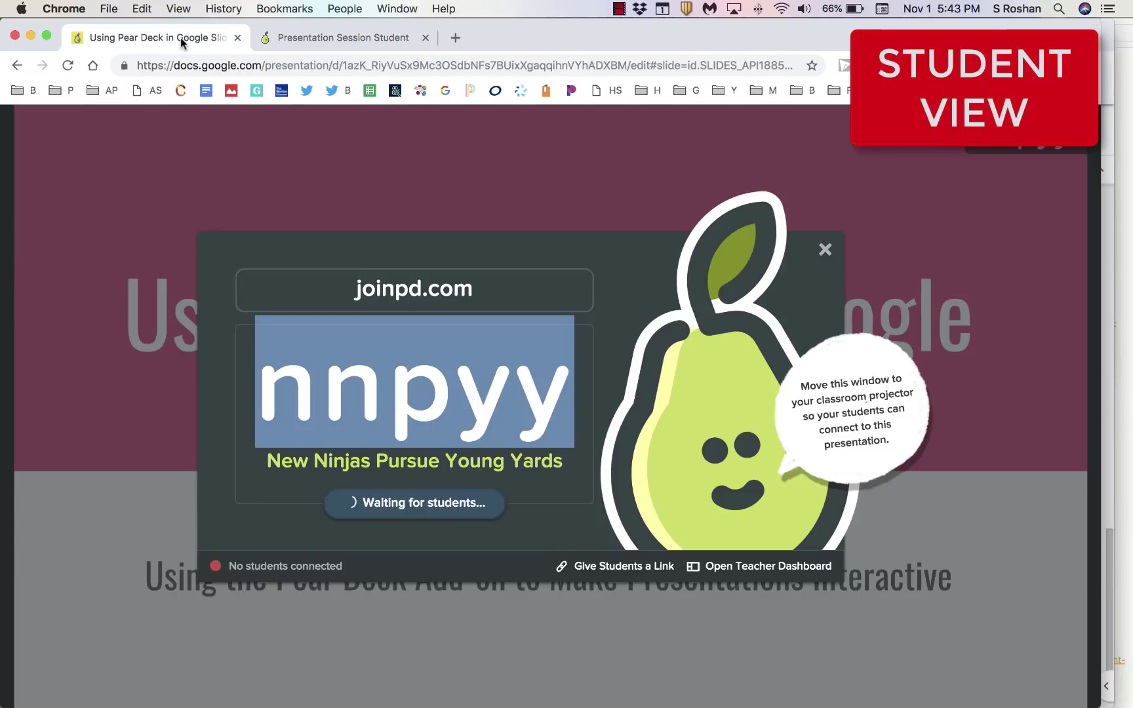
# - Advance to slide 3, answer 'Something about thing 2' as the student, and show responses
pyautogui.click(826, 249)
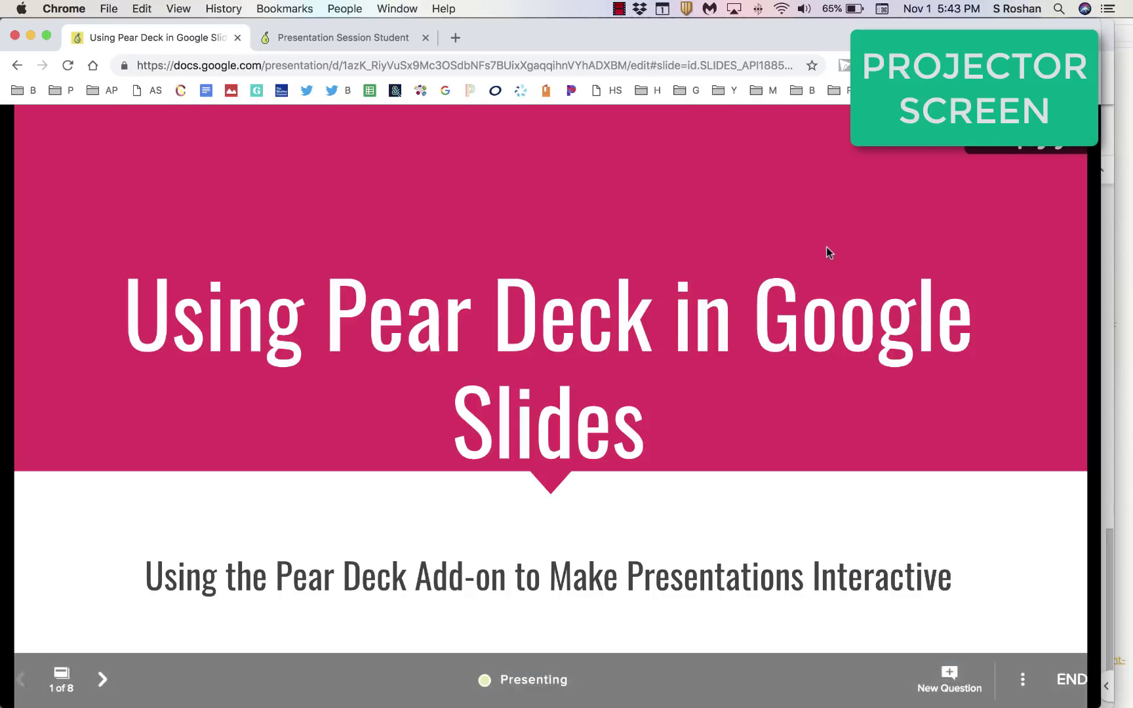
pyautogui.press('Right')
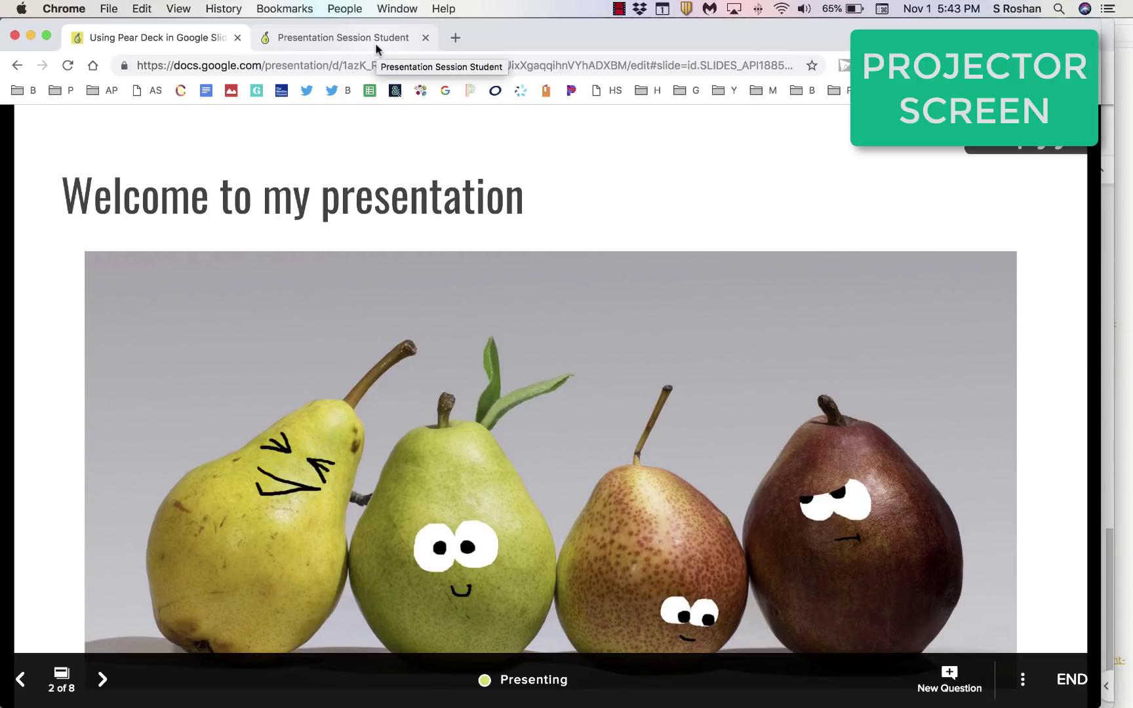
pyautogui.press('Right')
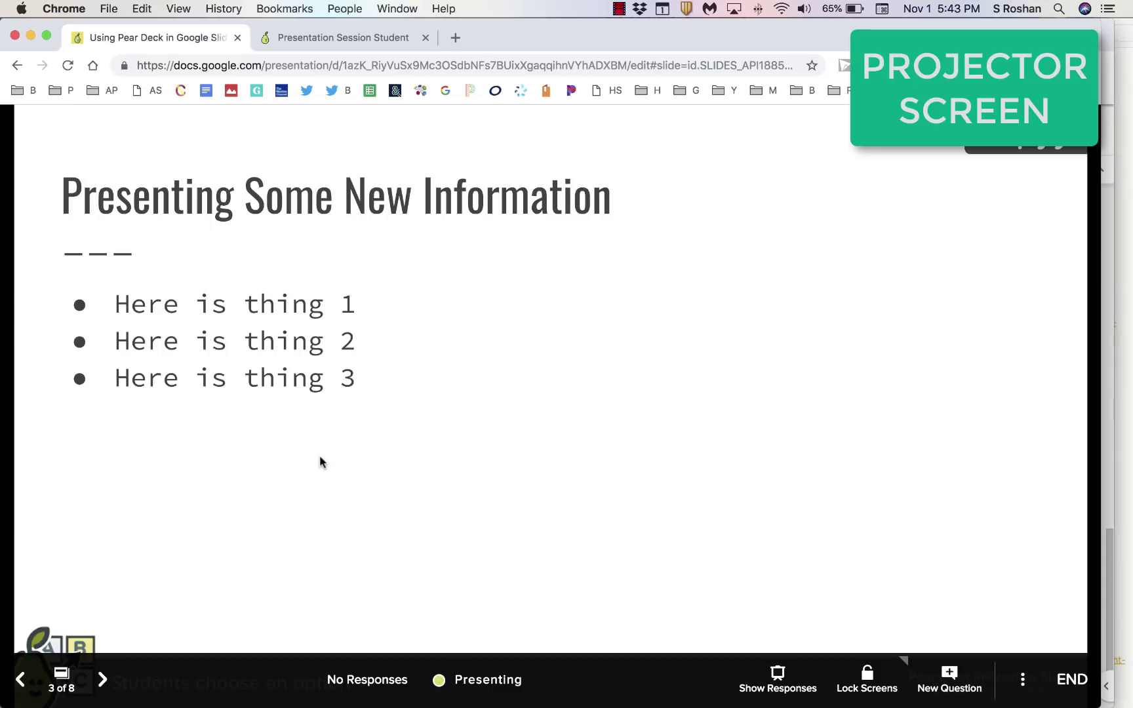
pyautogui.click(347, 50)
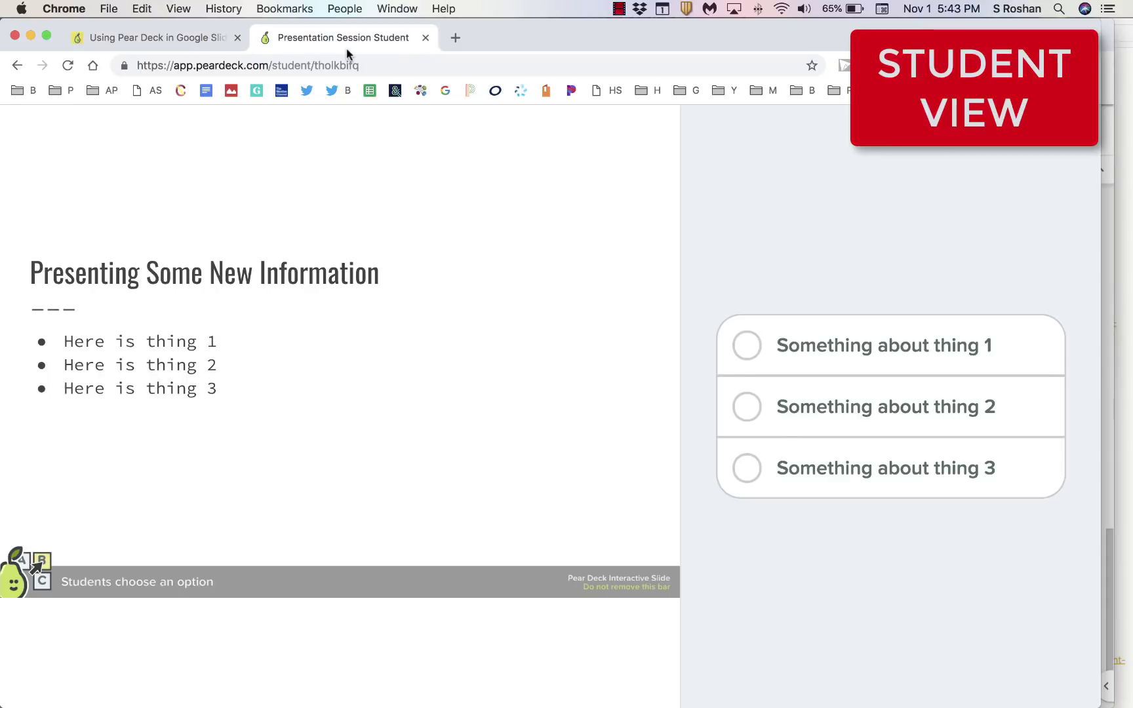
pyautogui.click(931, 402)
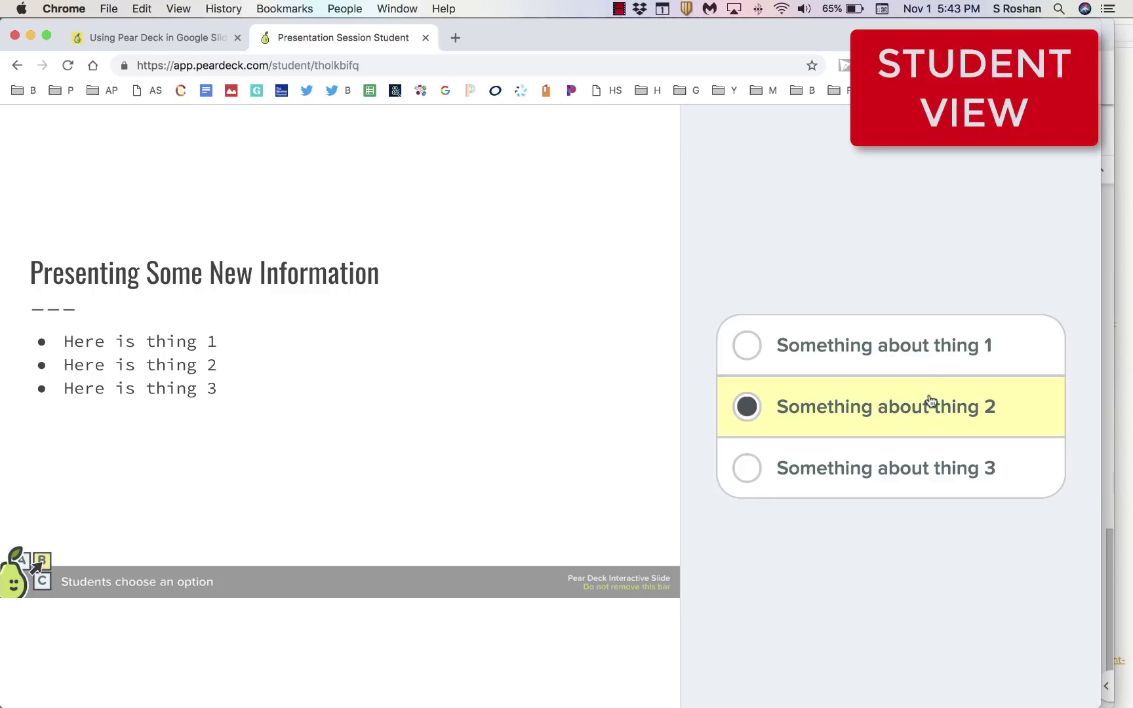
pyautogui.click(204, 45)
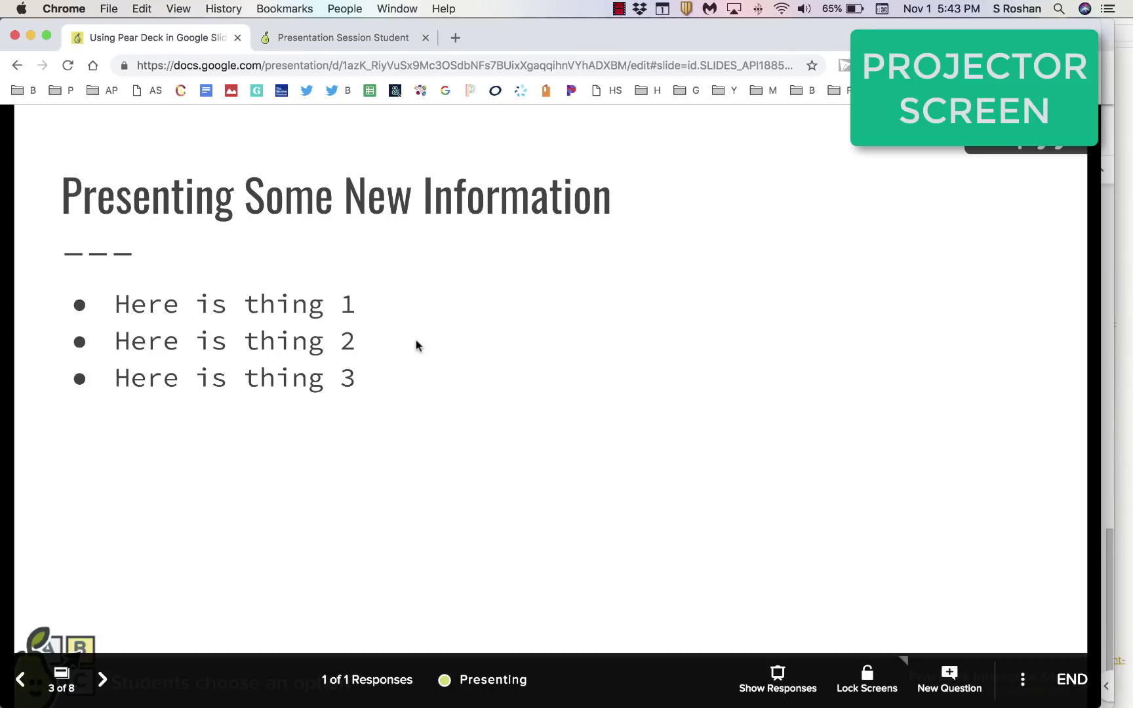
pyautogui.click(776, 672)
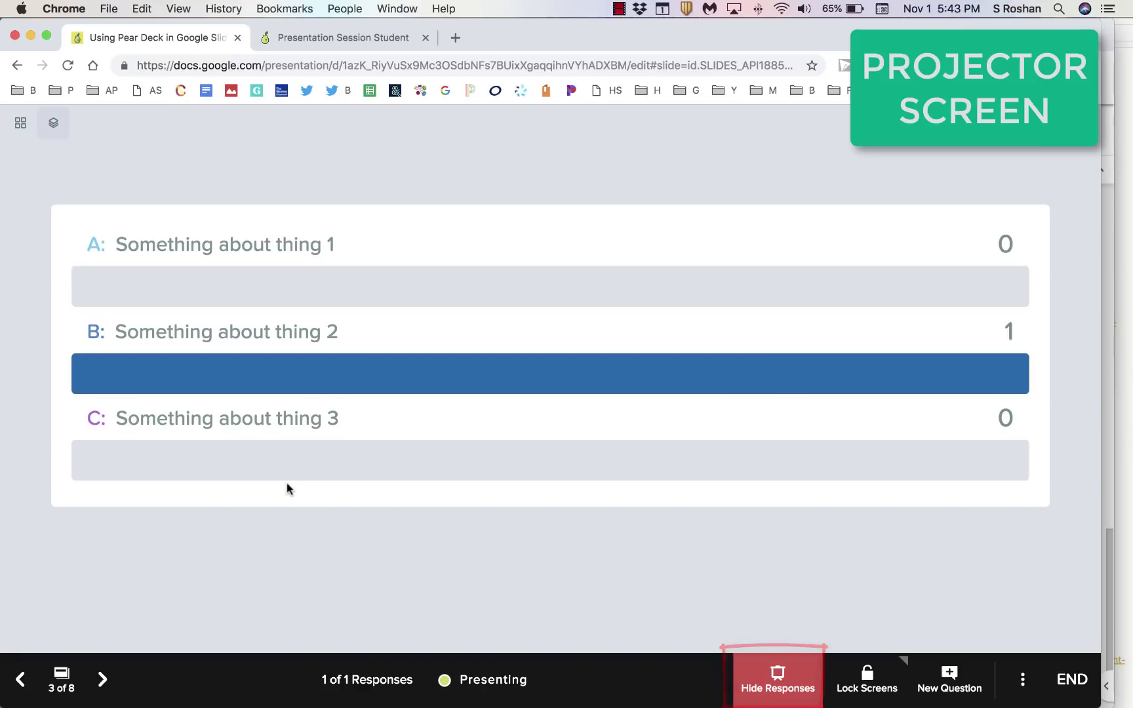
# - On the agree/disagree slide, drag the student's dot onto the thumbs-up and show responses
pyautogui.click(95, 682)
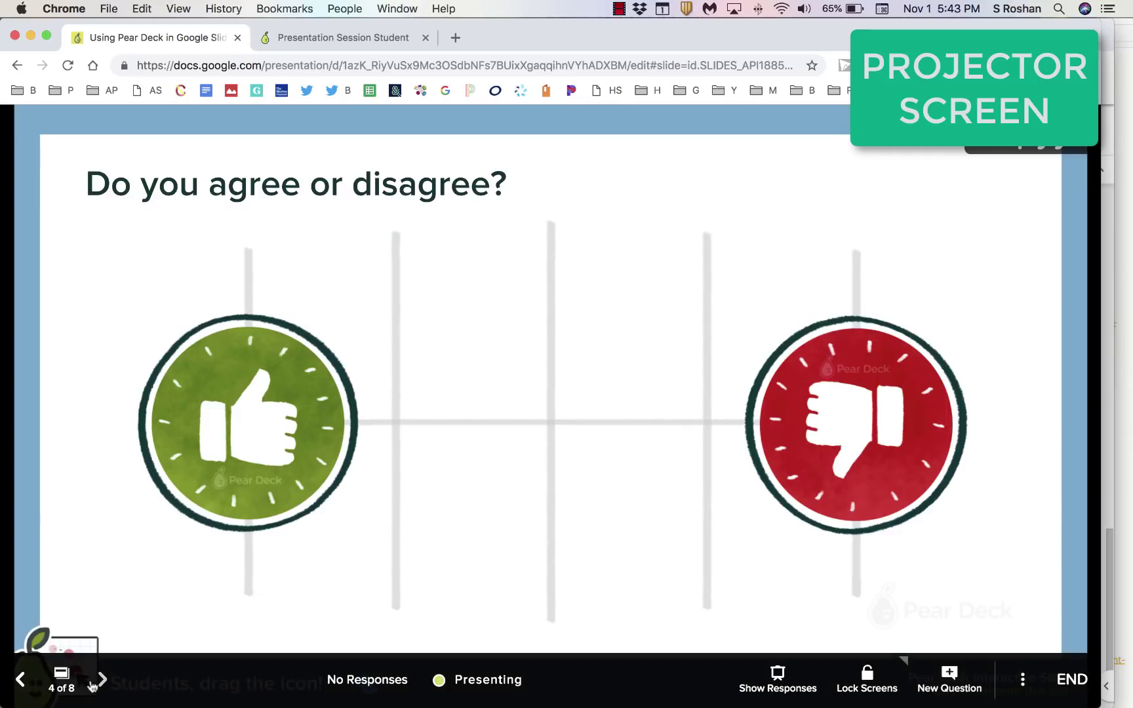
pyautogui.click(349, 37)
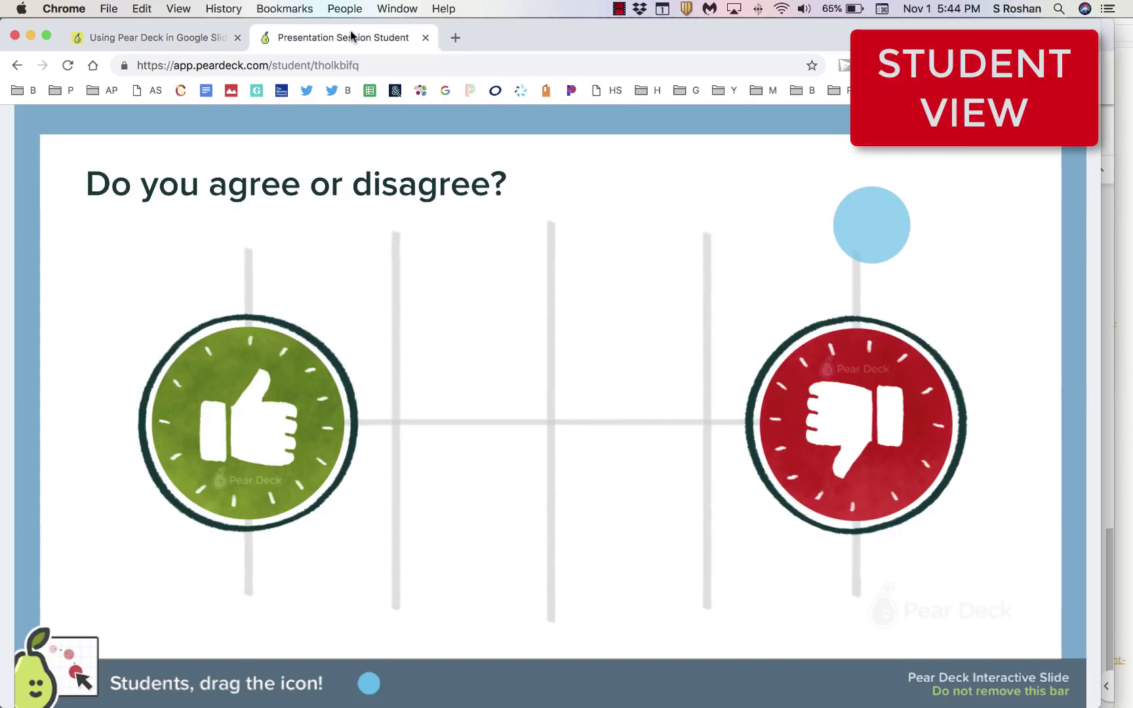
pyautogui.moveTo(840, 225); pyautogui.dragTo(734, 249)
pyautogui.moveTo(505, 292); pyautogui.dragTo(259, 423)
pyautogui.press('super+alt+Left')
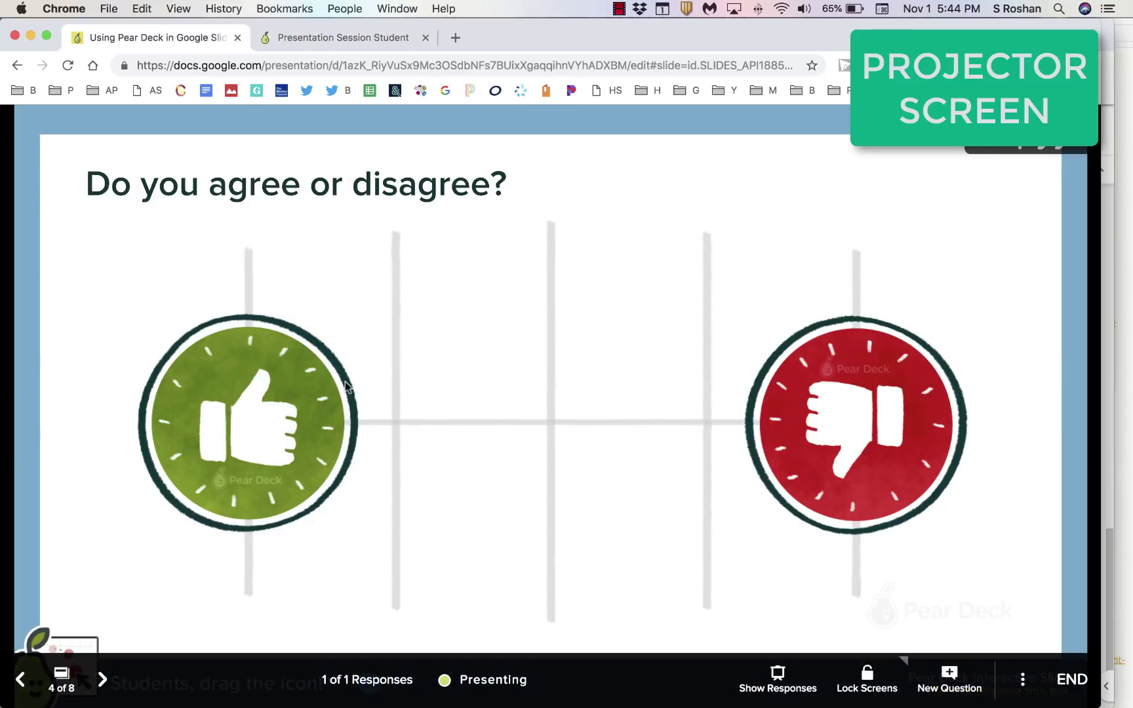
pyautogui.click(778, 676)
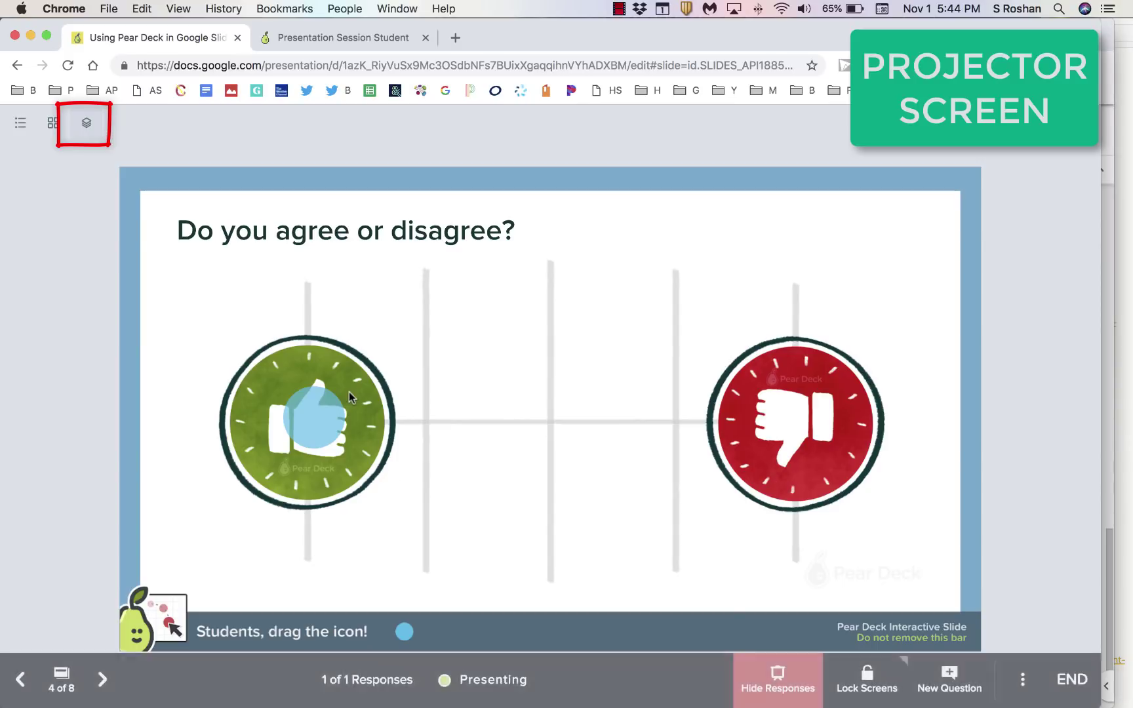
# - Try the Grid and Overlaid response layouts, then move on to 'What are your thoughts?'
pyautogui.click(48, 132)
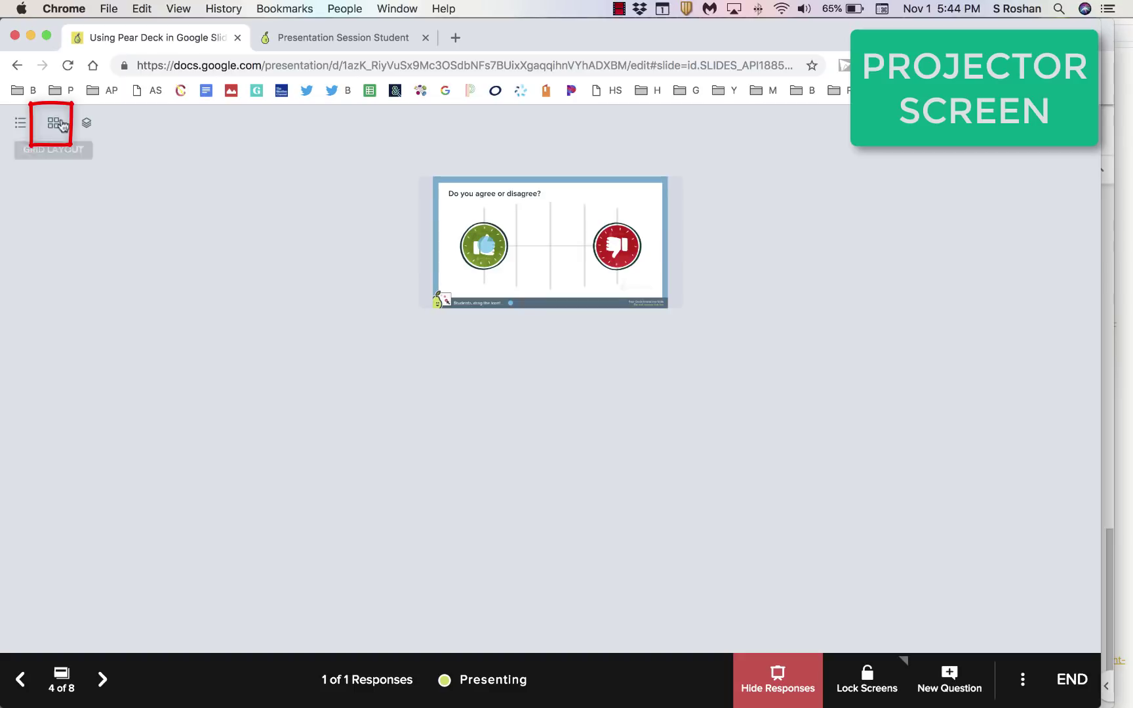
pyautogui.click(21, 123)
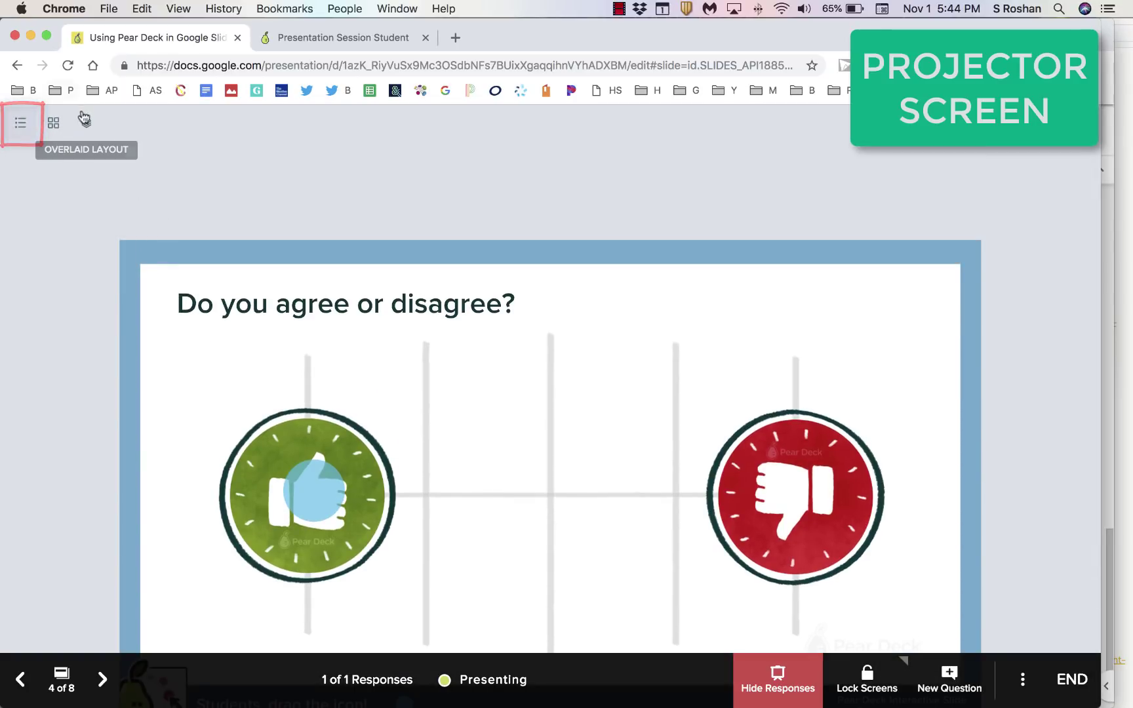
pyautogui.click(86, 125)
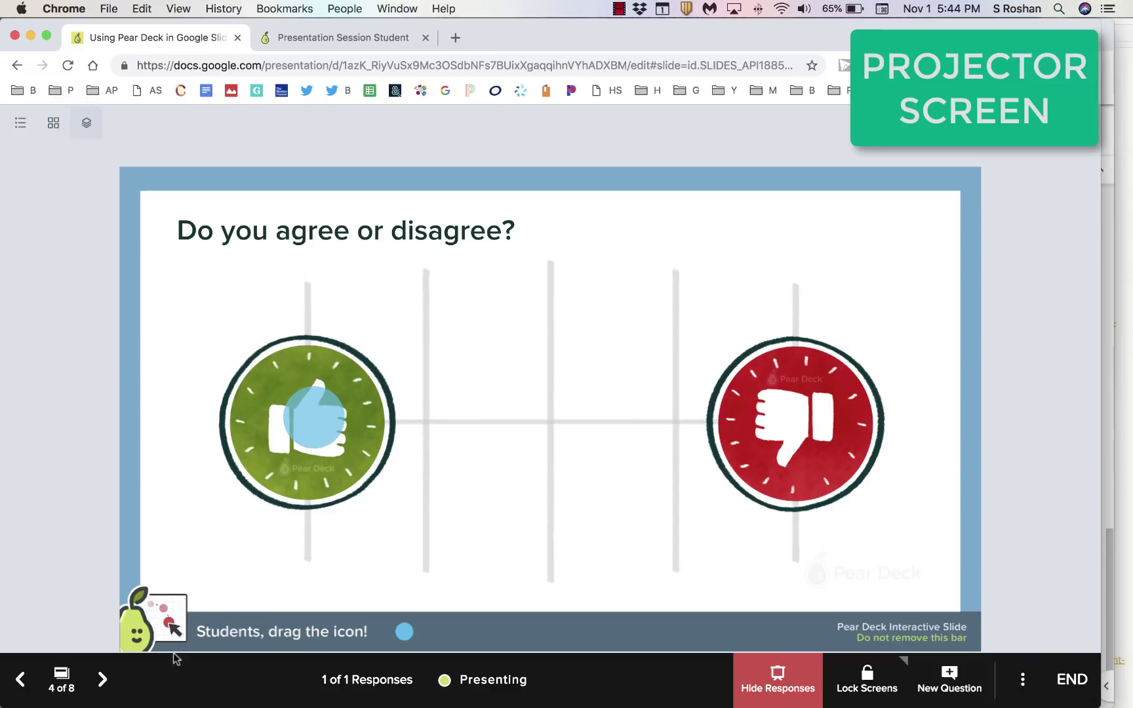
pyautogui.click(107, 685)
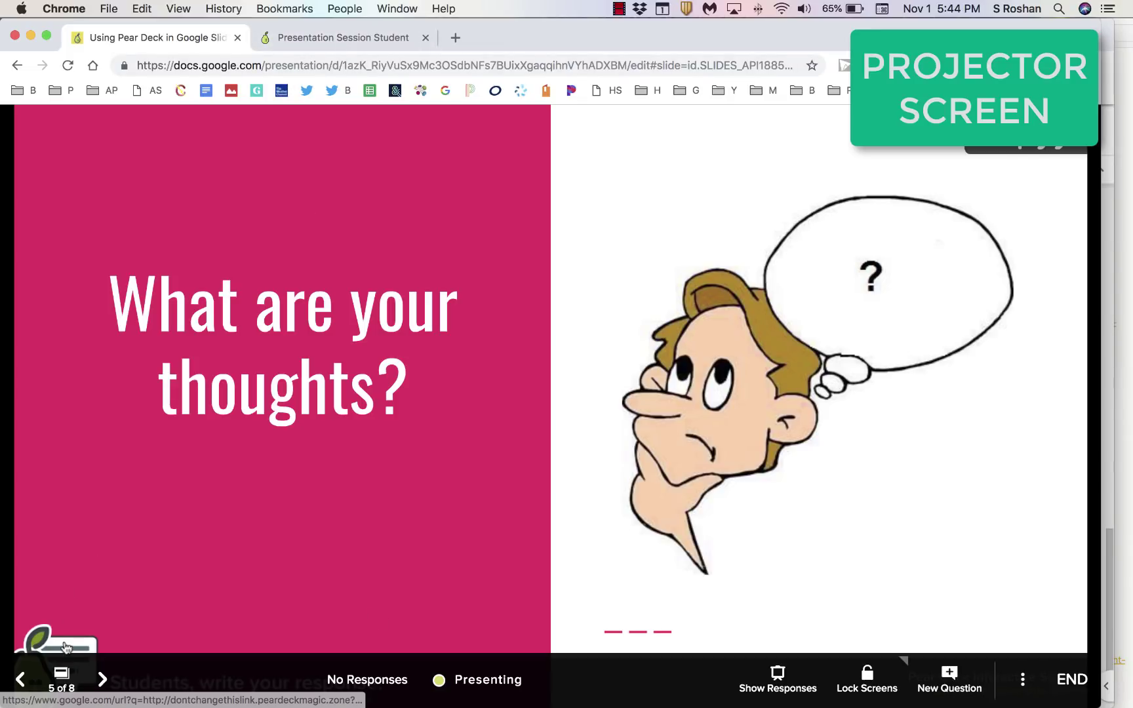
# - Submit the student answer 'The class will be able to answer your' and show the response
pyautogui.click(289, 37)
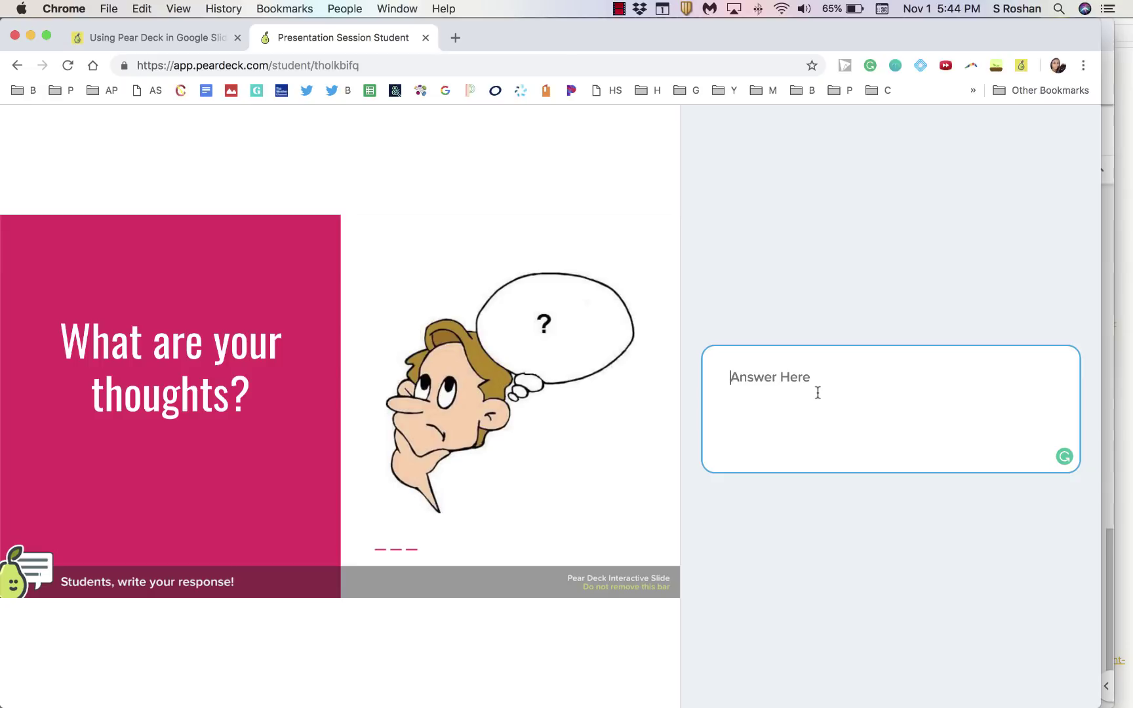
pyautogui.write('The class will be able to answer your')
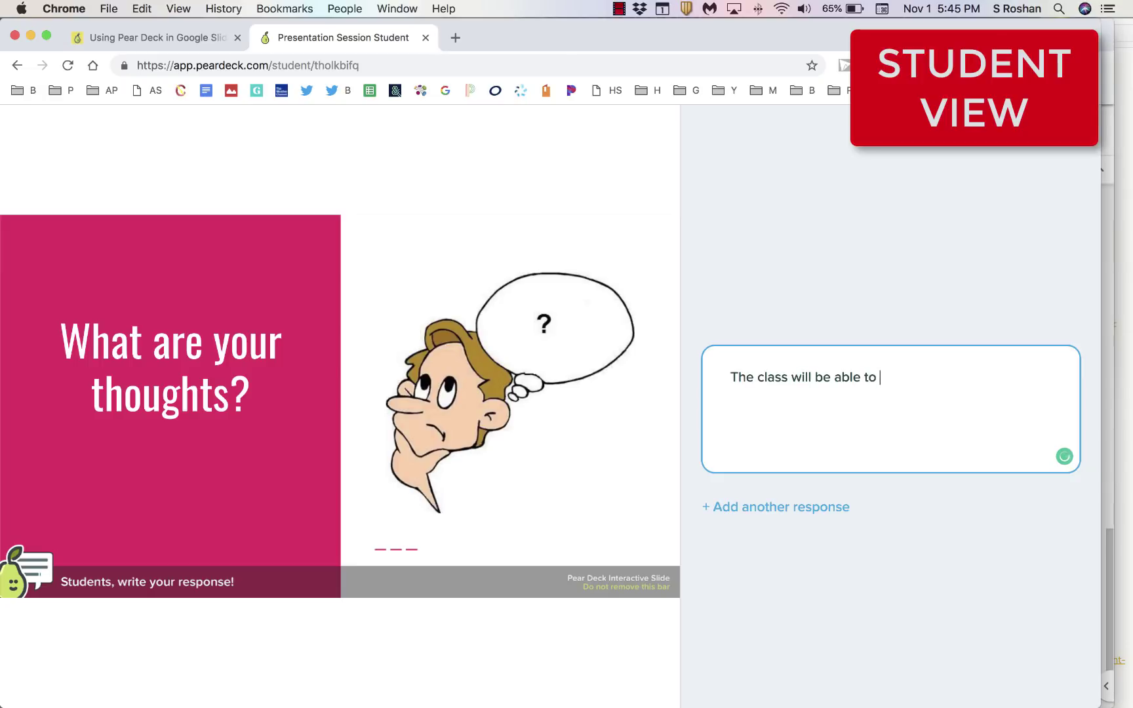
pyautogui.click(195, 40)
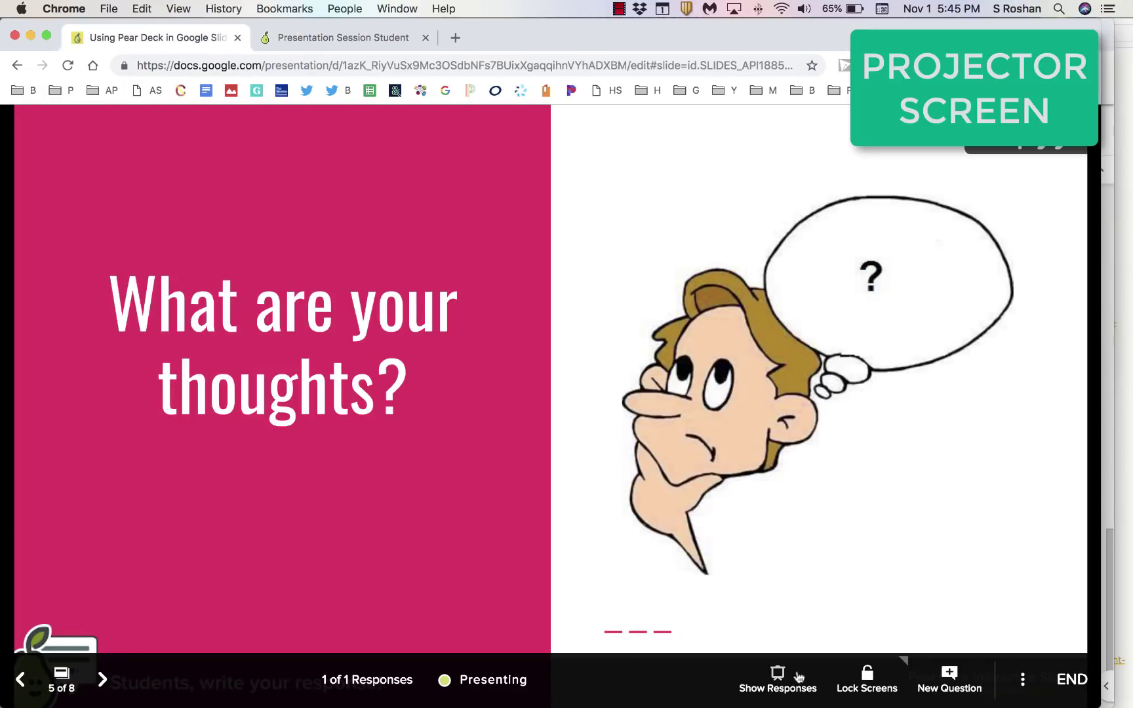
pyautogui.click(778, 675)
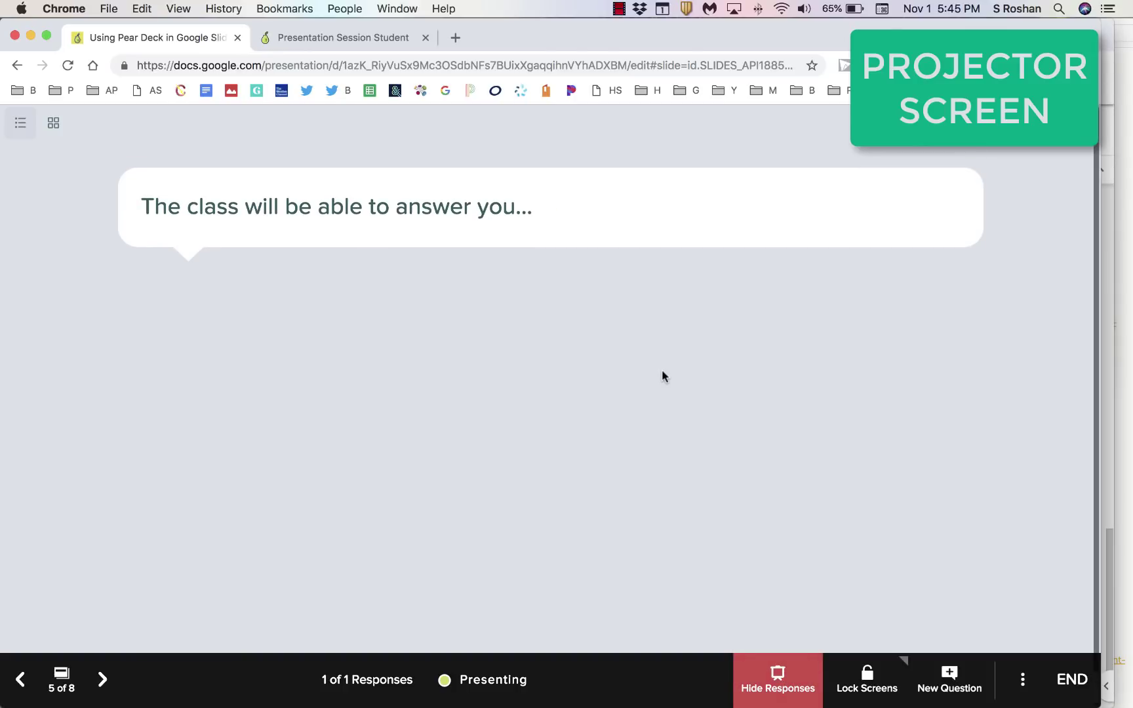
# - On the map slide, pin Oregon, Kansas and Pennsylvania, show responses, and advance to the timeline
pyautogui.press('Right')
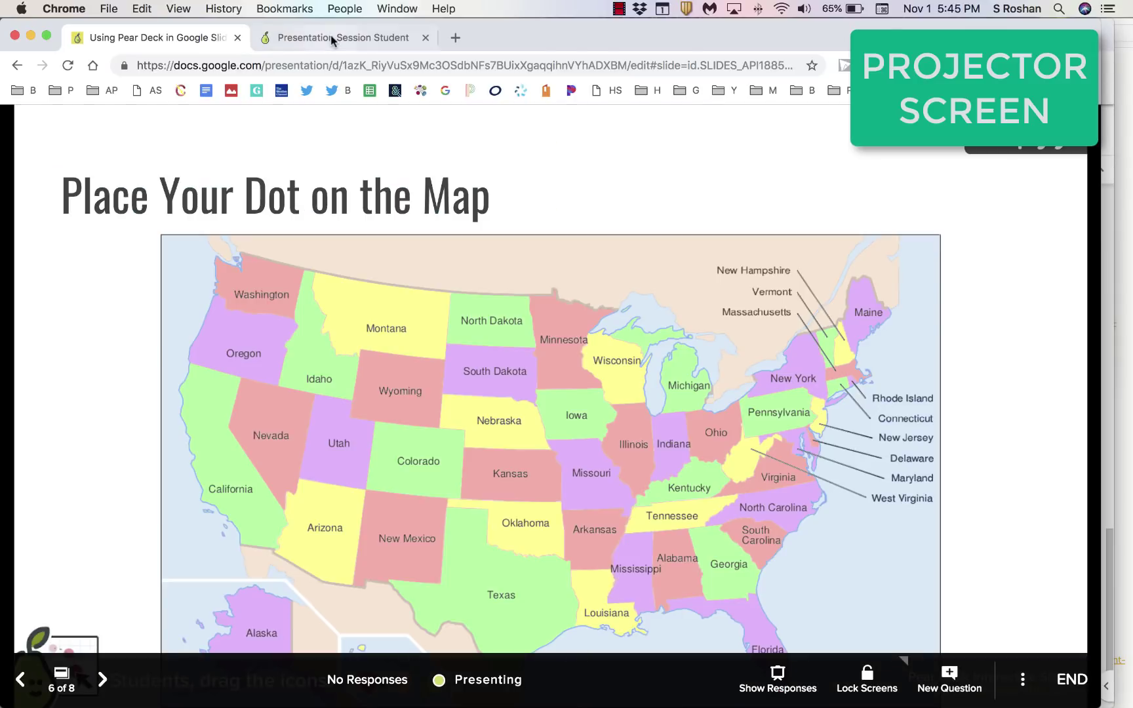
pyautogui.click(341, 38)
pyautogui.moveTo(372, 292); pyautogui.dragTo(226, 334)
pyautogui.moveTo(880, 326); pyautogui.dragTo(499, 456)
pyautogui.moveTo(878, 404); pyautogui.dragTo(789, 407)
pyautogui.click(154, 37)
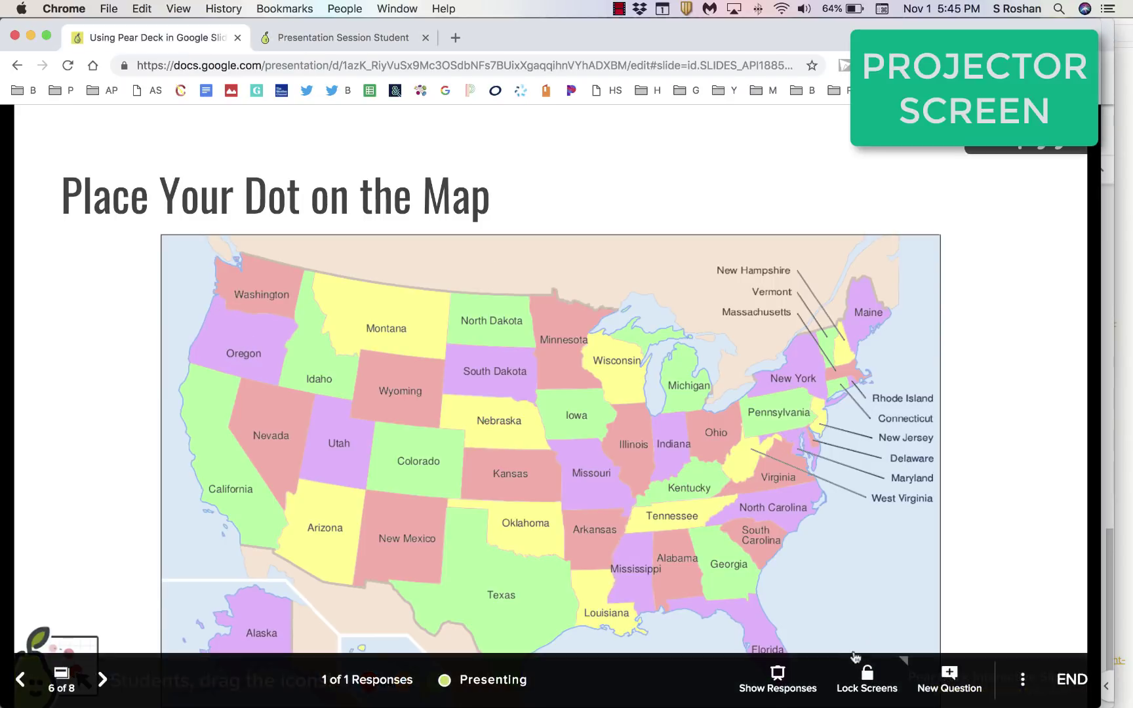
pyautogui.click(779, 682)
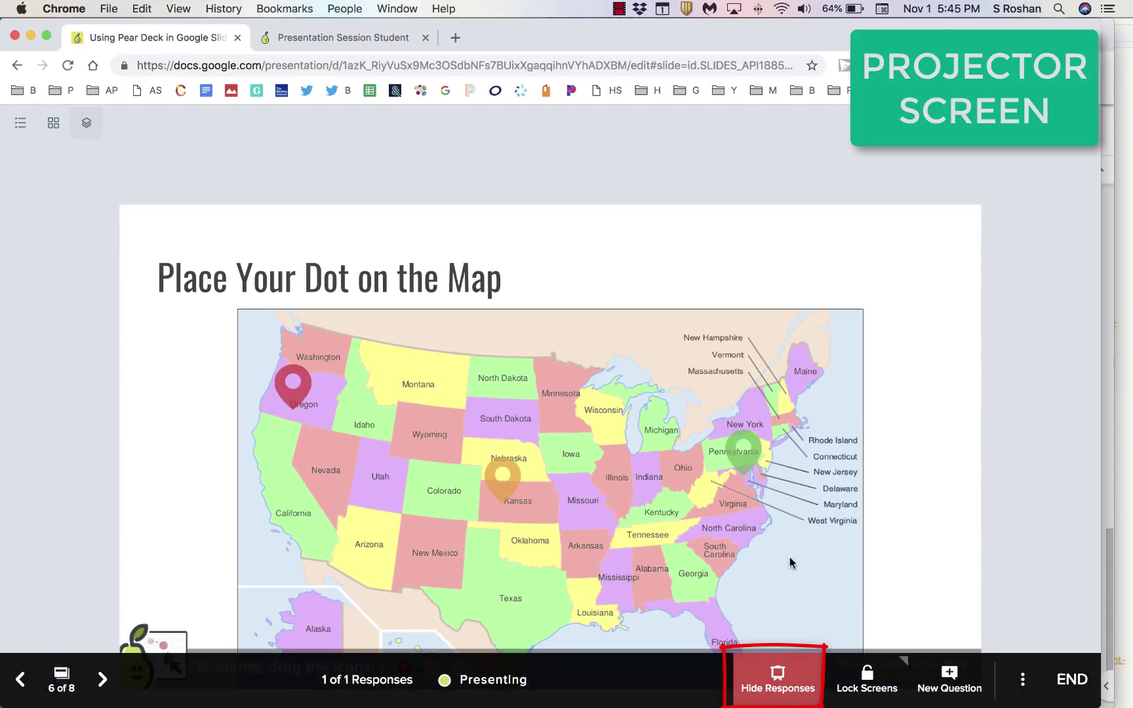
pyautogui.press('Right')
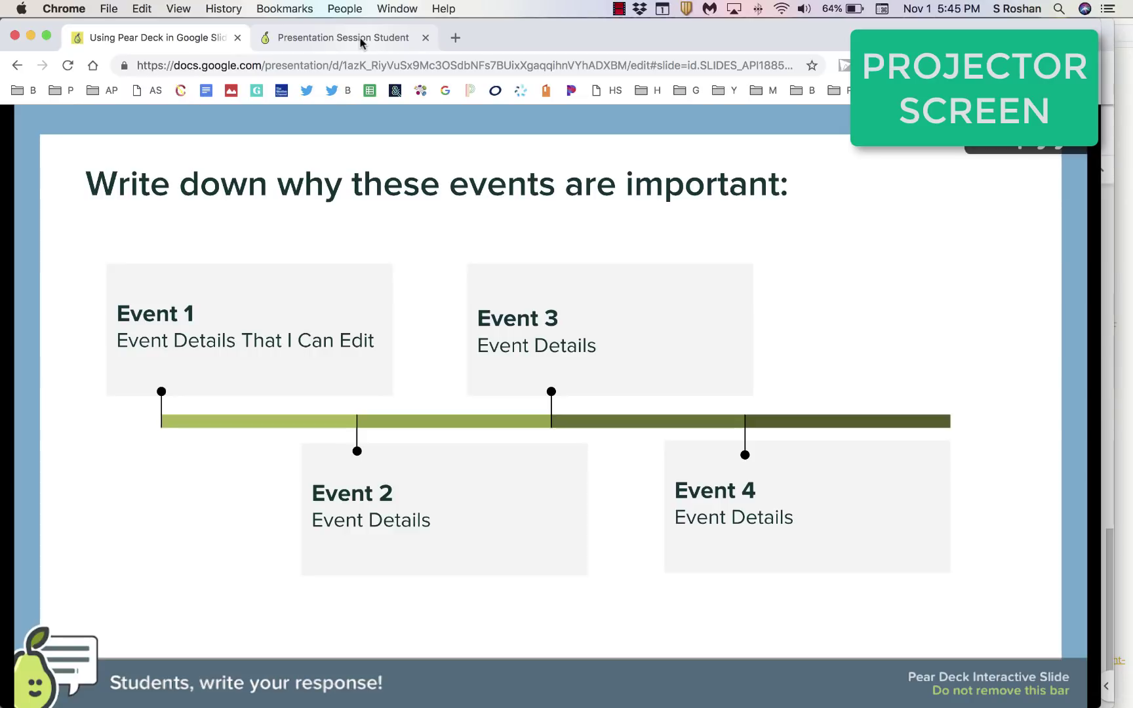
# - End the live Pear Deck session from the presenter bar
pyautogui.moveTo(928, 501)
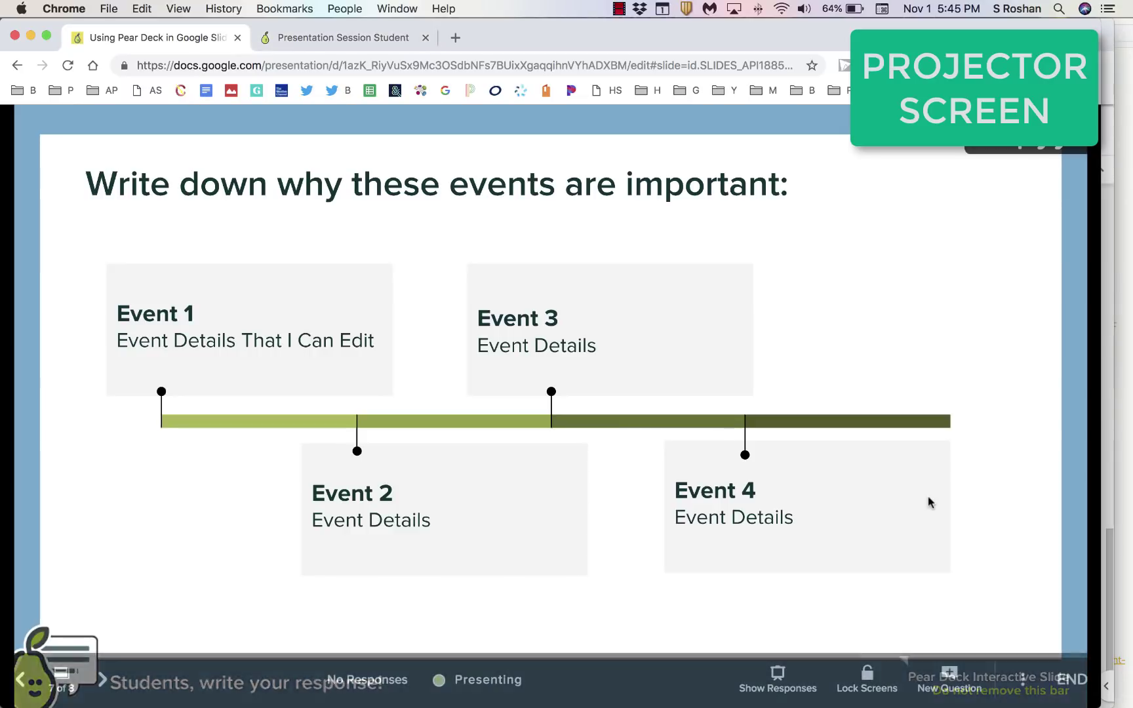
pyautogui.click(1071, 679)
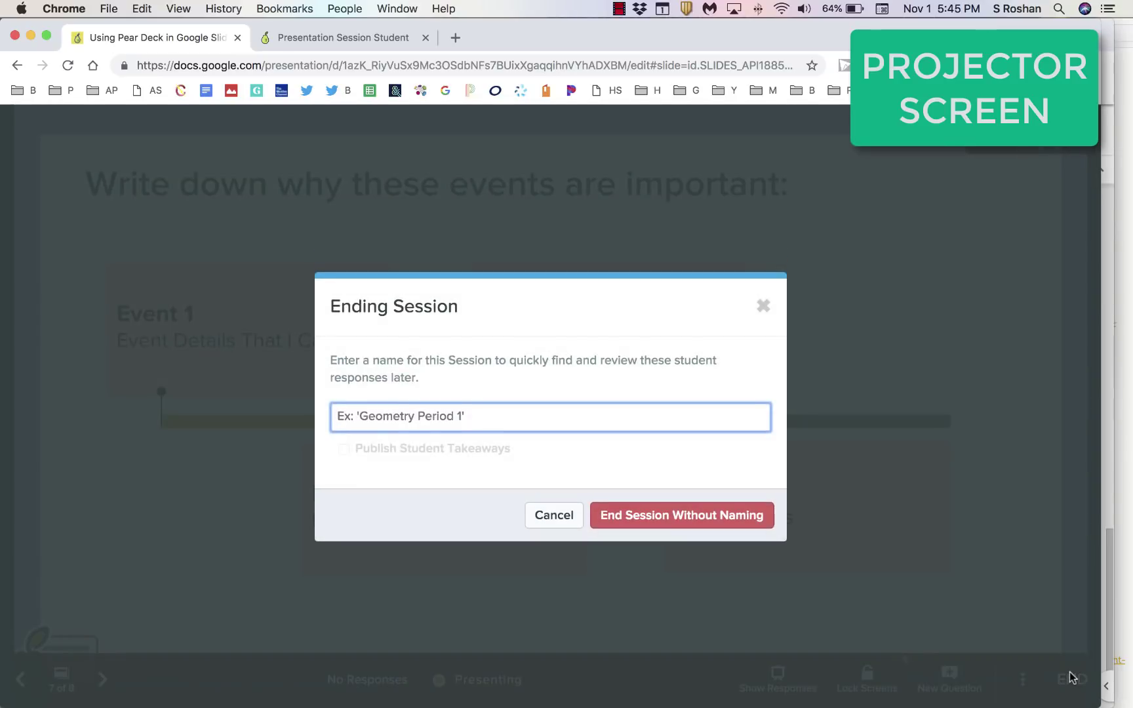